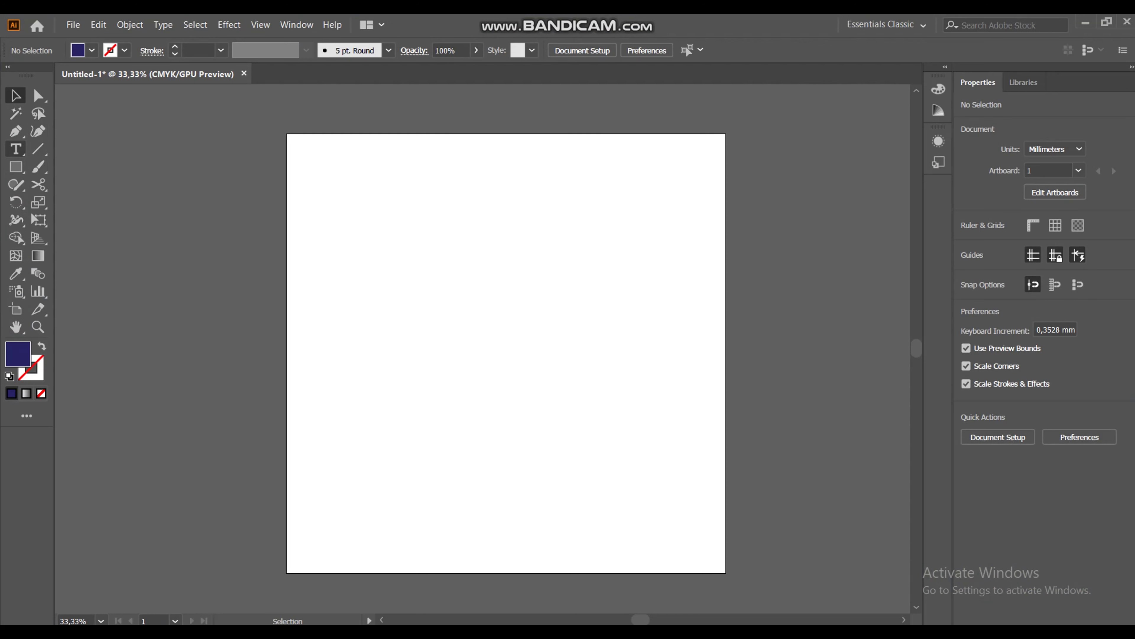
Step: Draw a dark navy rectangle covering the whole 400 × 400 mm artboard and lock it
key(m)
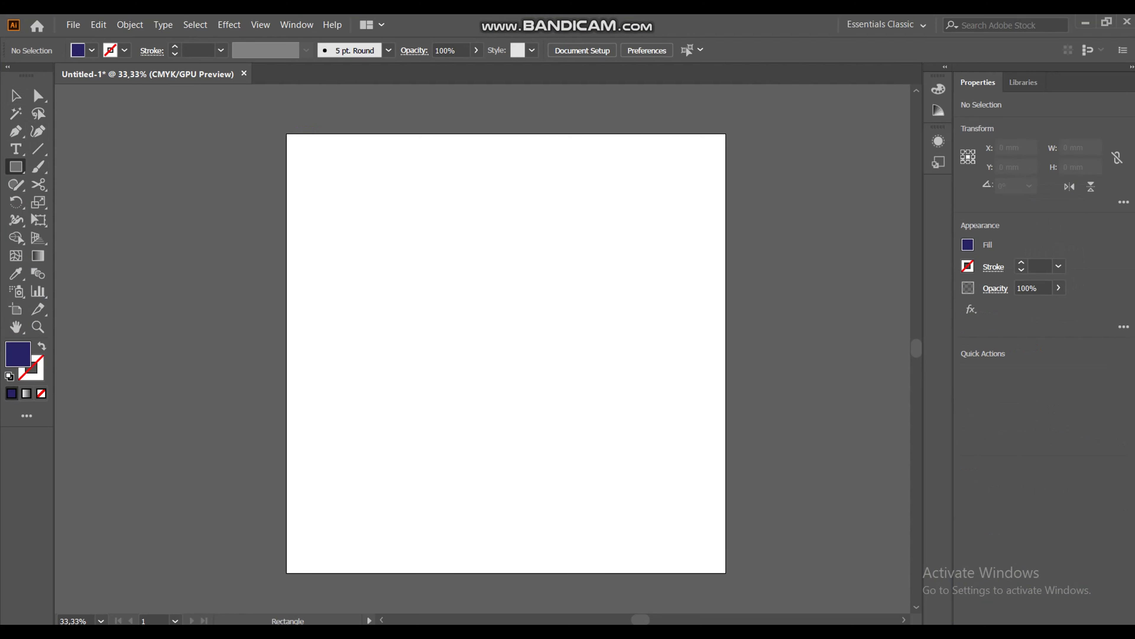
drag(286, 133, 725, 544)
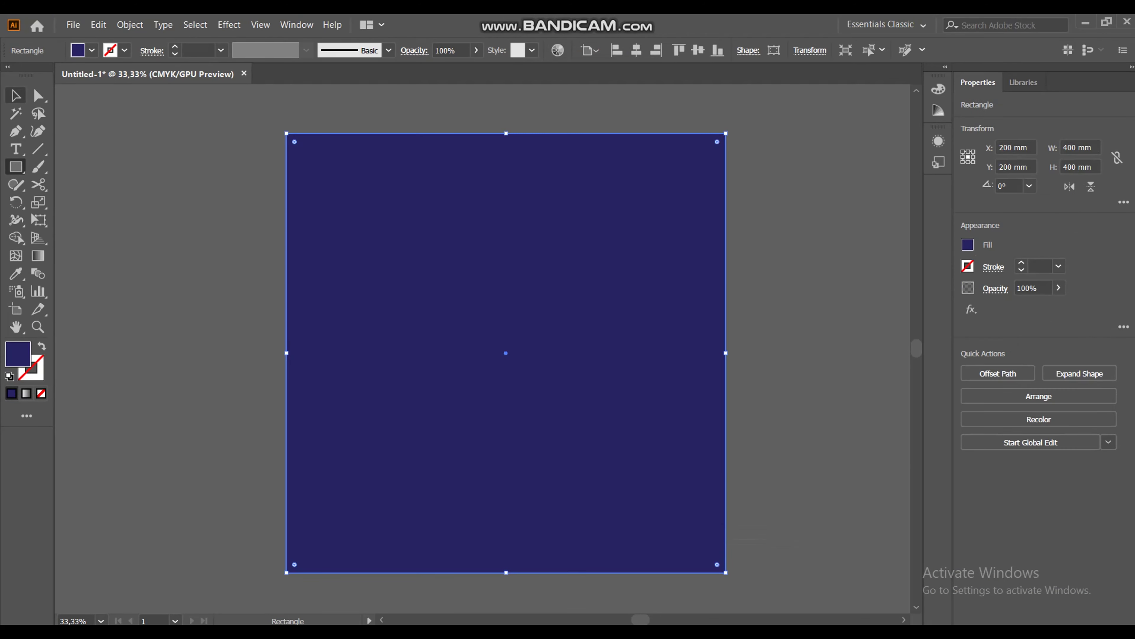
key(v)
click(130, 25)
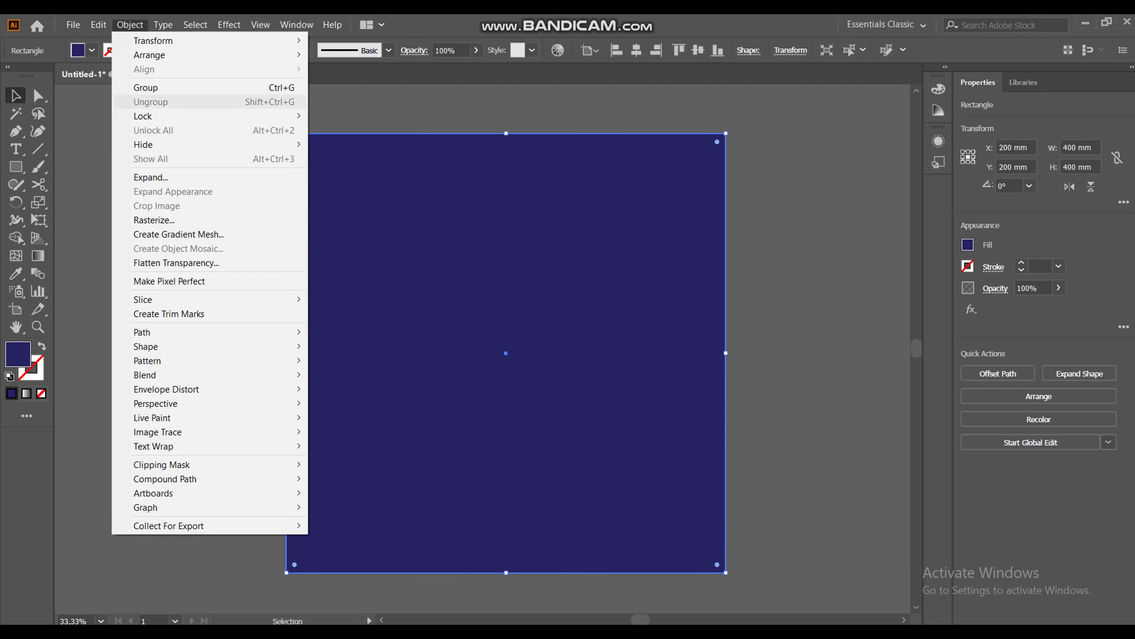
click(344, 116)
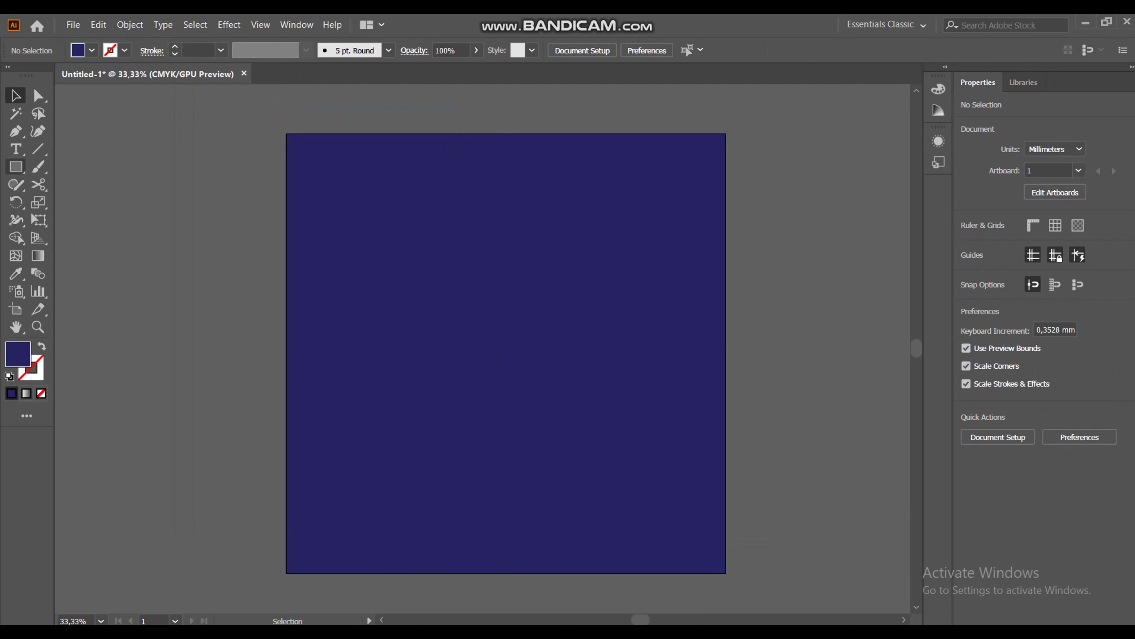
click(15, 166)
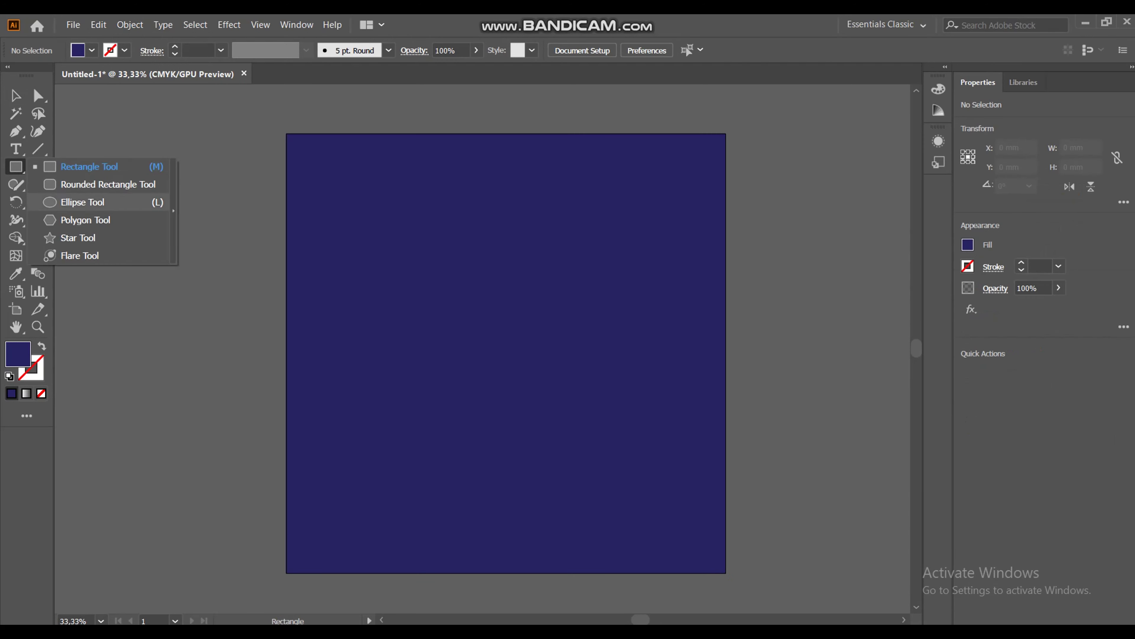
Step: Draw a circle near the artboard centre and make it outline-only with no fill
click(82, 202)
drag(417, 264, 630, 478)
click(16, 95)
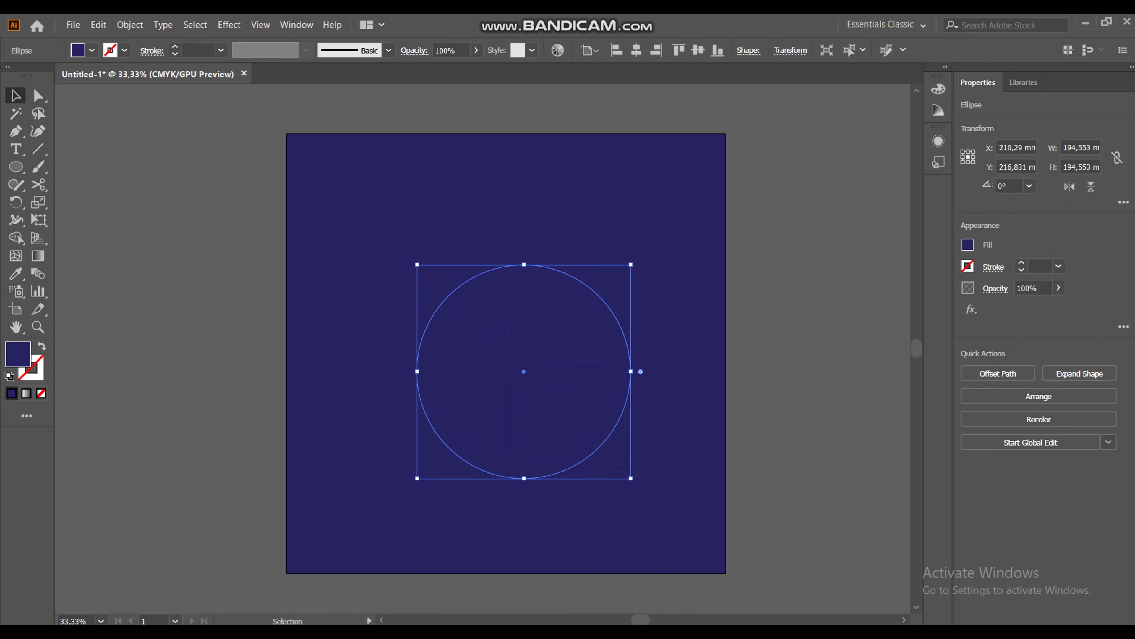
key(shift+x)
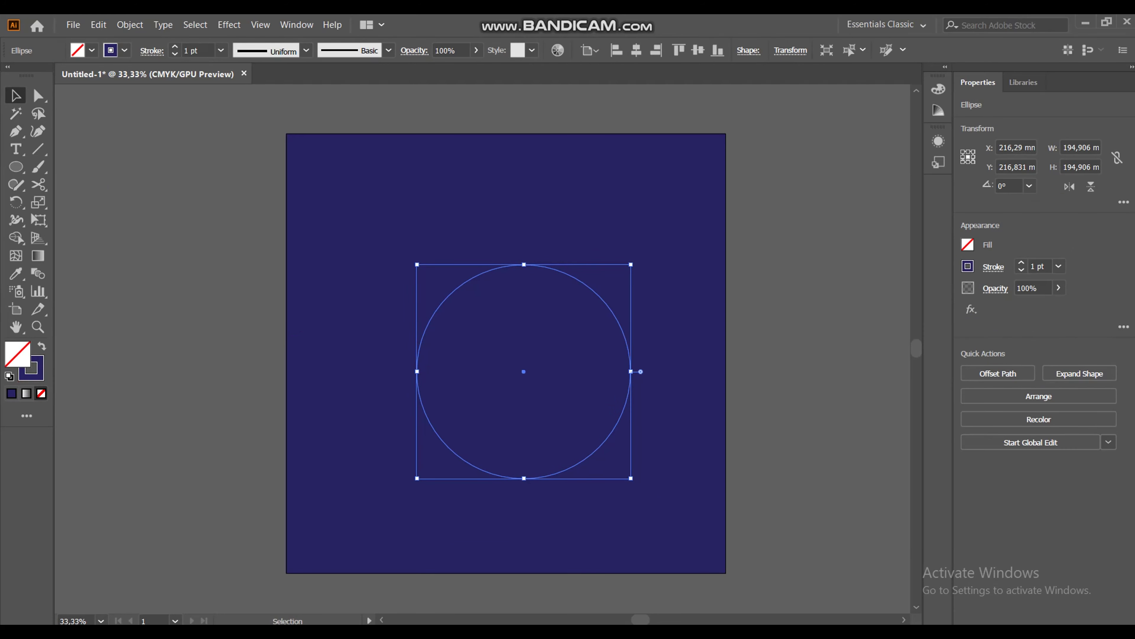
Step: Give the circle's outline a red colour and a 50 pt weight
click(31, 367)
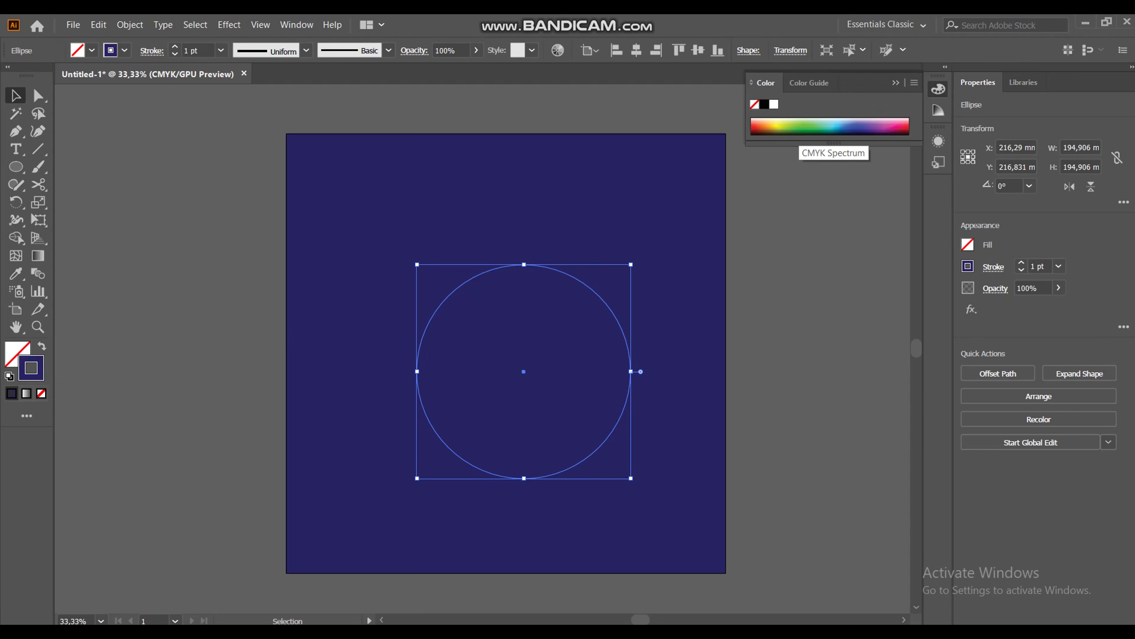
click(753, 130)
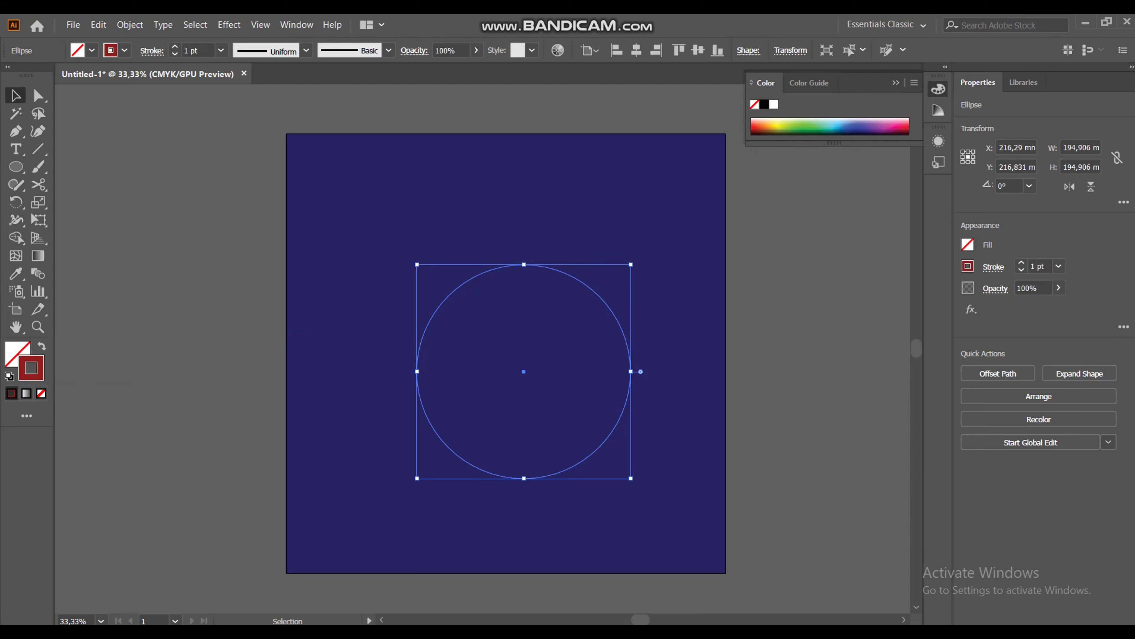
key(Up)
key(Up)
key(Up)
key(Up)
key(Up)
key(Up)
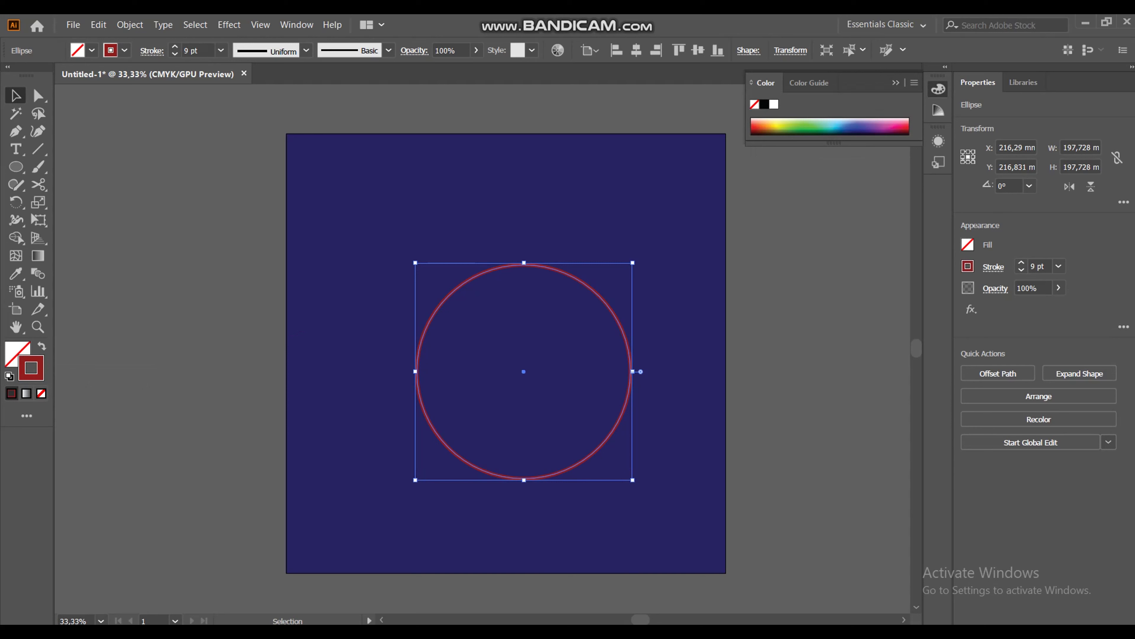
key(BackSpace)
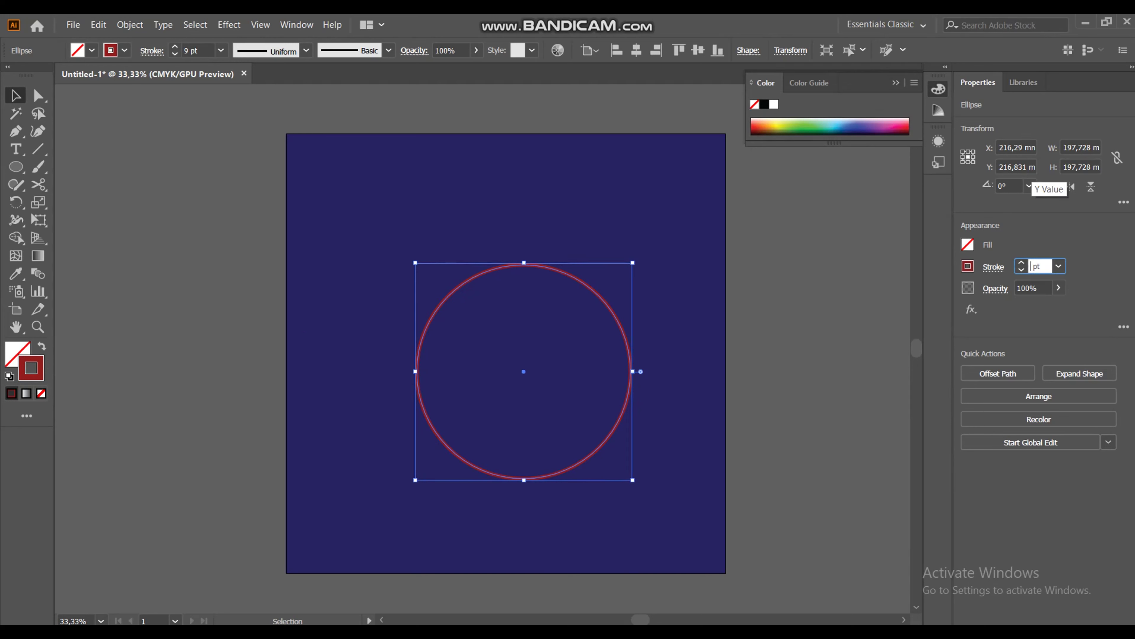
text(50)
key(Return)
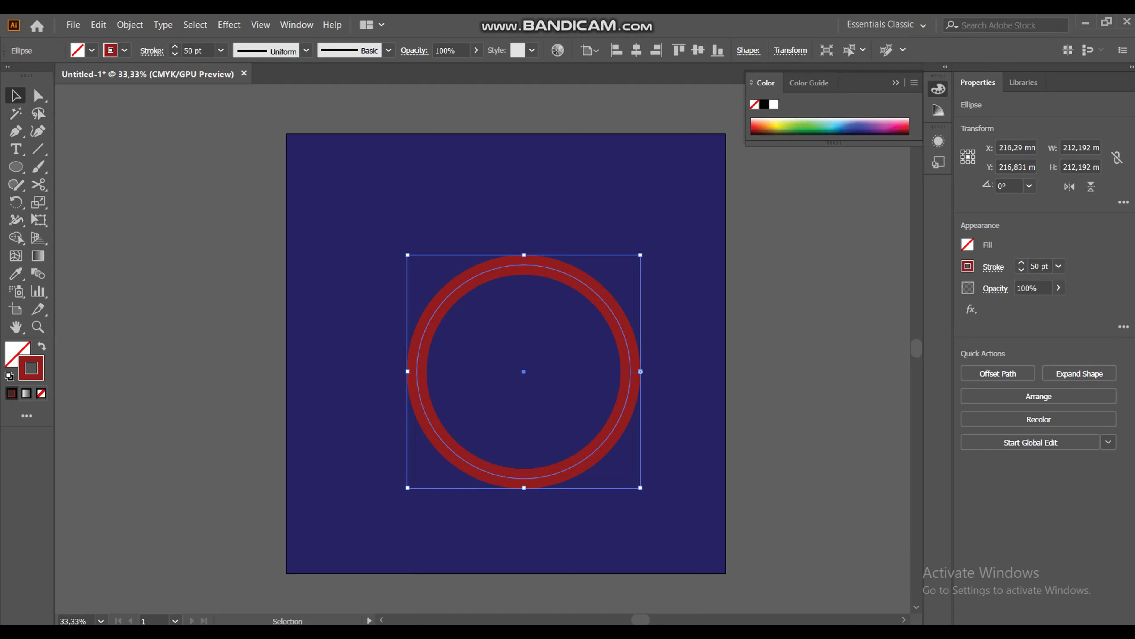
click(130, 24)
mouse_move(142, 331)
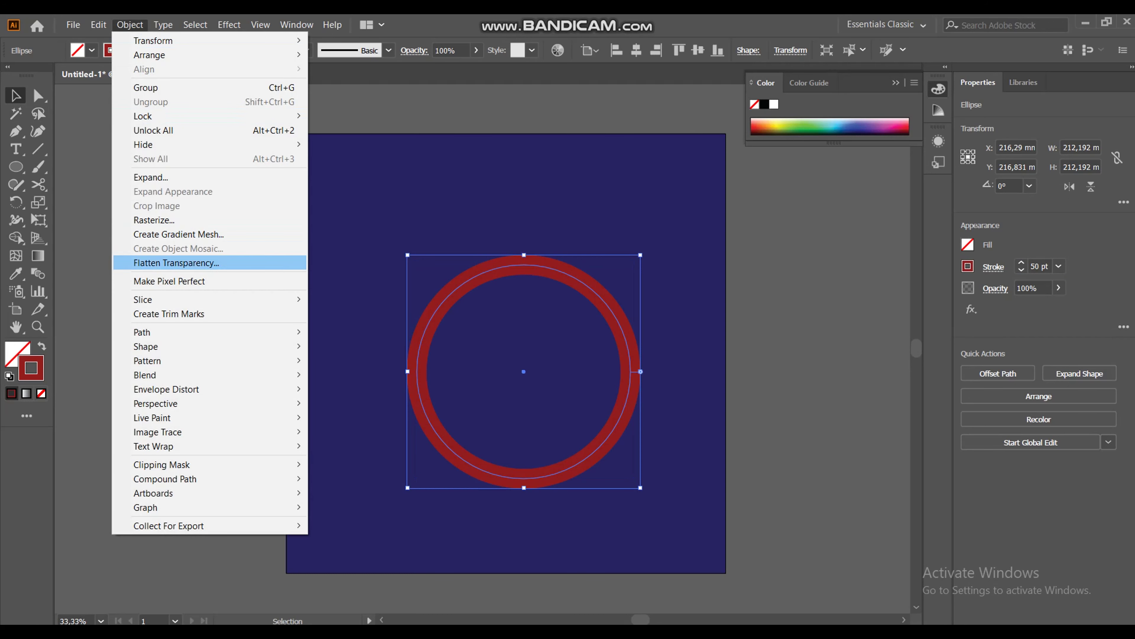
Step: Outline the circle's stroke into a filled ring and position it at X 200 mm, Y 200 mm
click(354, 365)
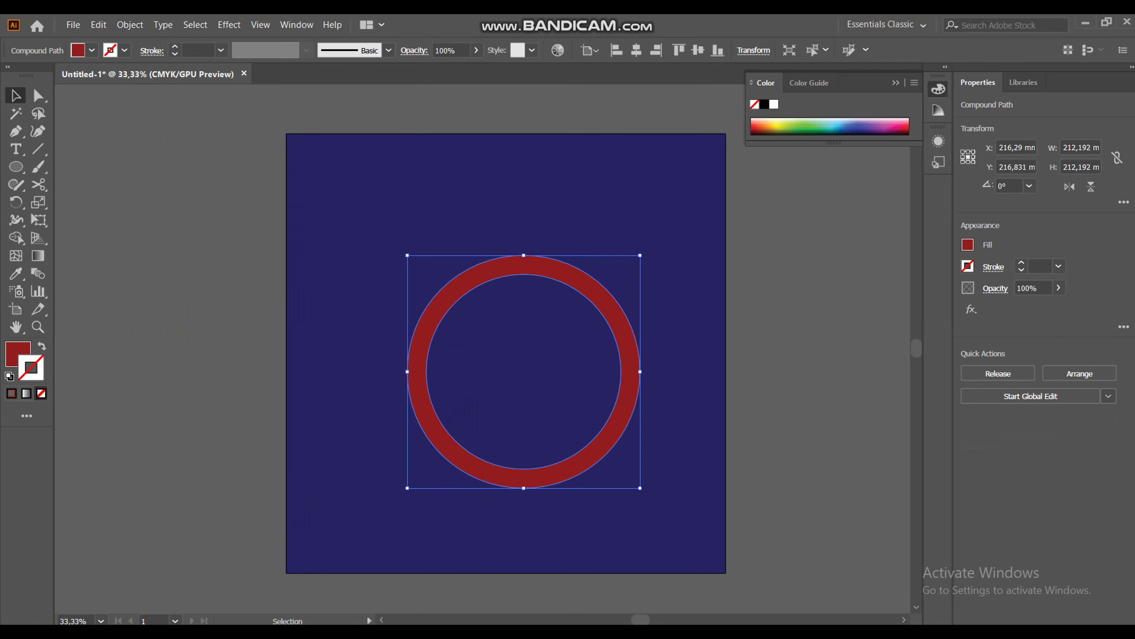
text(200)
key(Tab)
text(200)
key(Return)
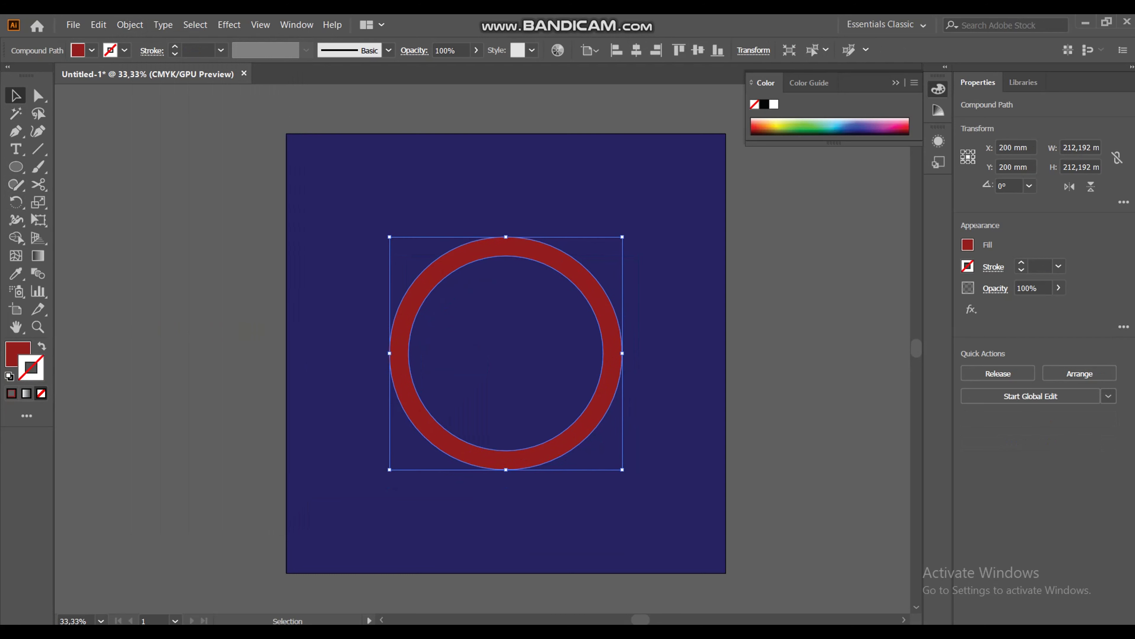
Step: Paste a copy of the ring in front and shrink it around its centre
click(98, 25)
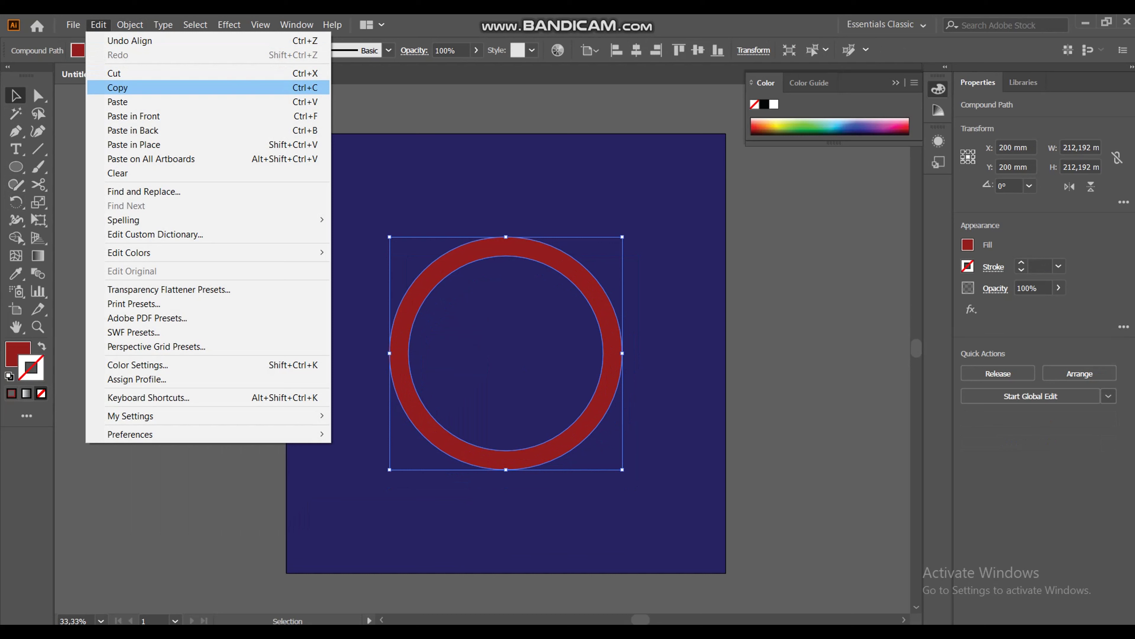
click(117, 88)
click(98, 25)
click(135, 115)
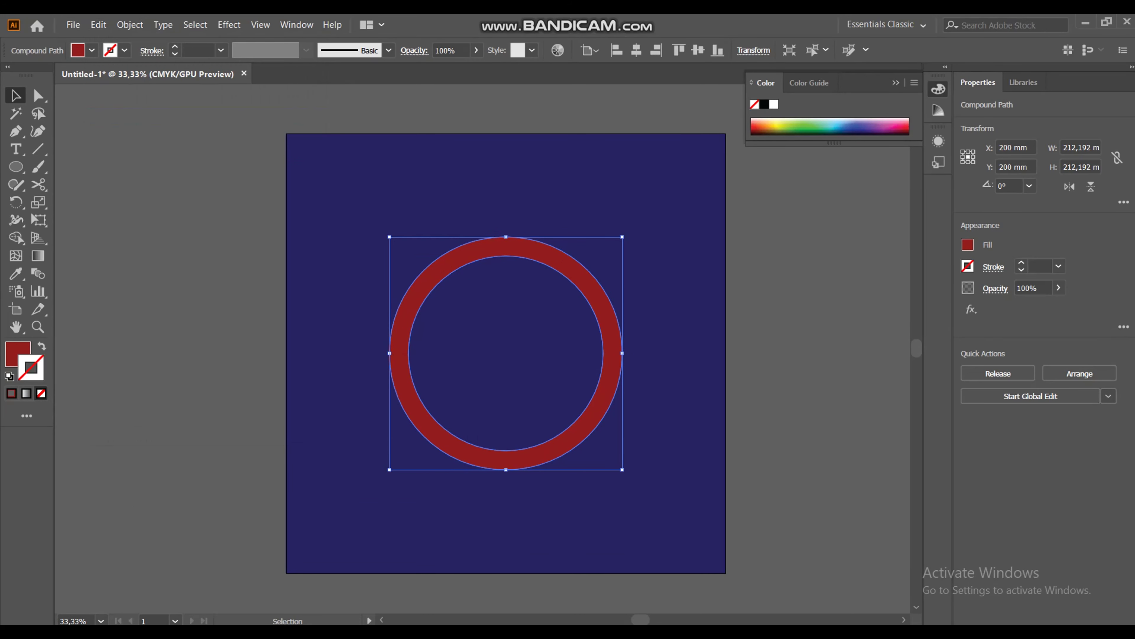
drag(506, 236, 506, 256)
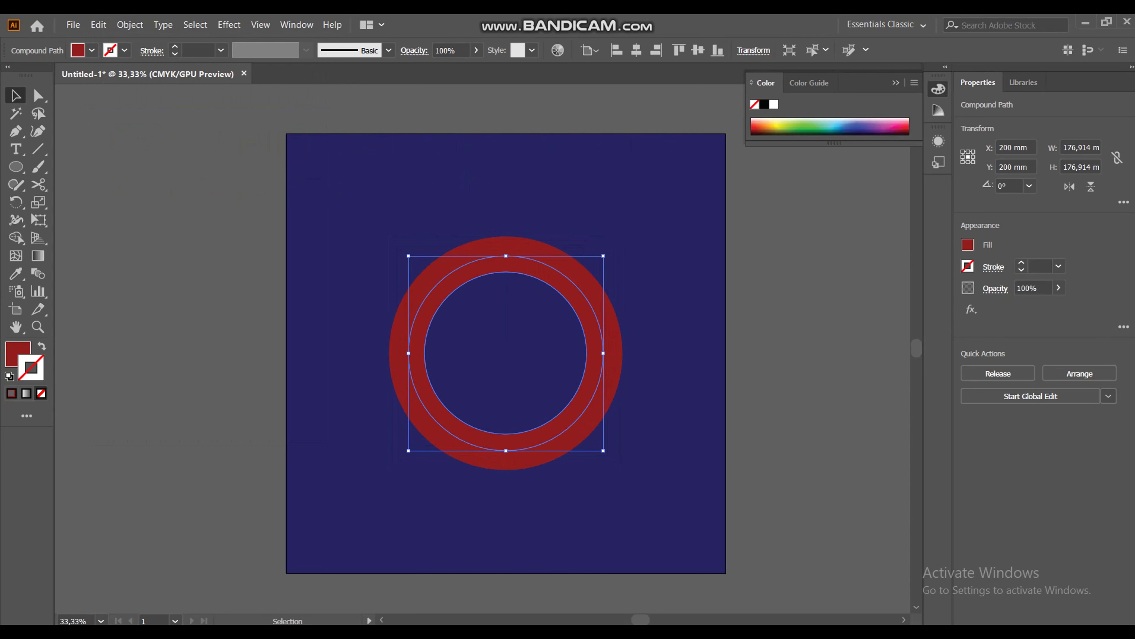
Step: Fill the inner ring tan and the outer ring white
click(967, 244)
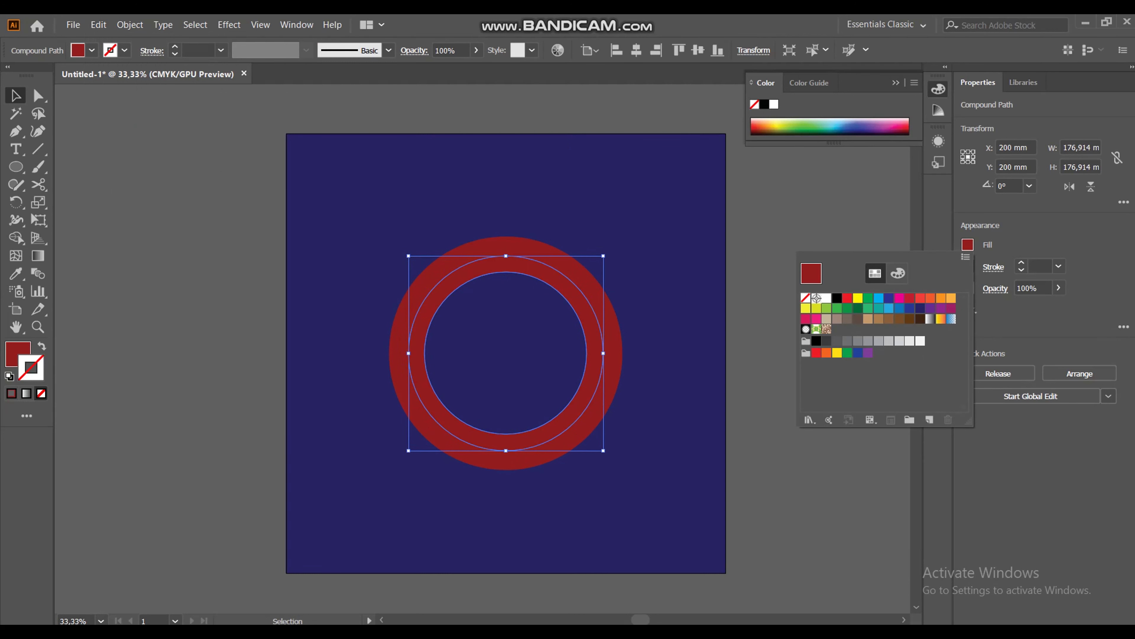
click(868, 318)
key(Escape)
click(399, 313)
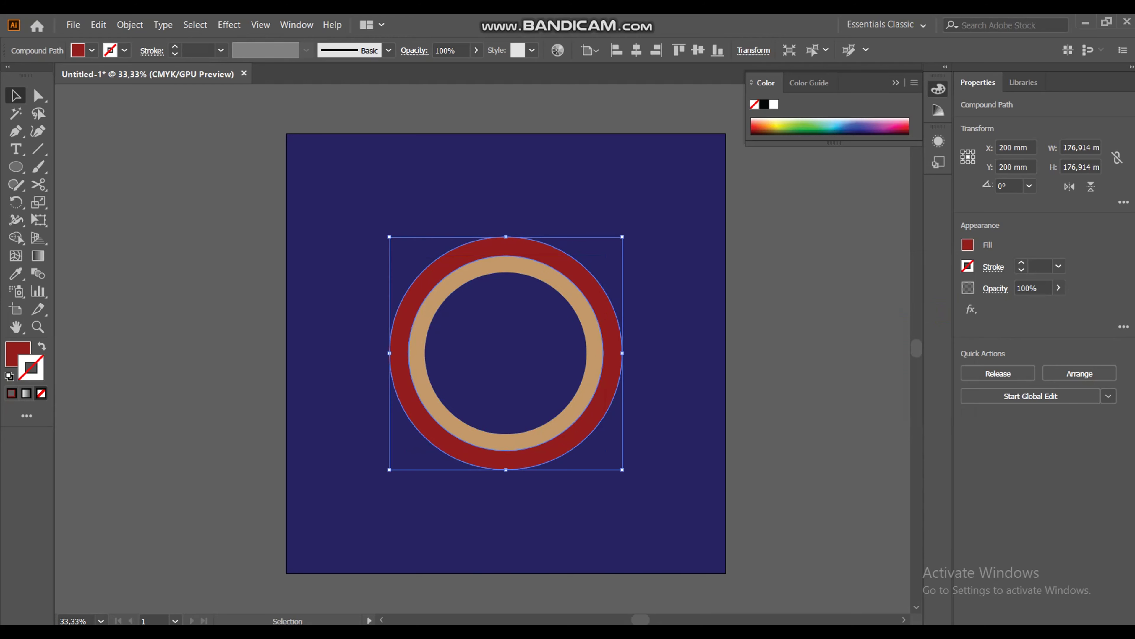
click(968, 244)
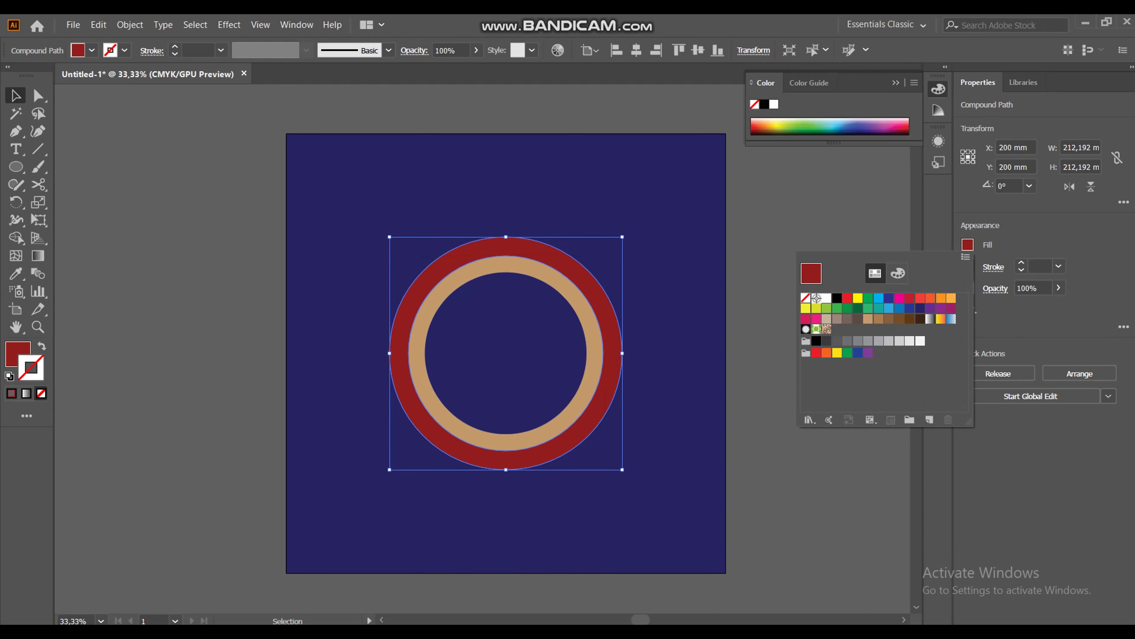
click(826, 298)
key(Escape)
key(ctrl+shift+a)
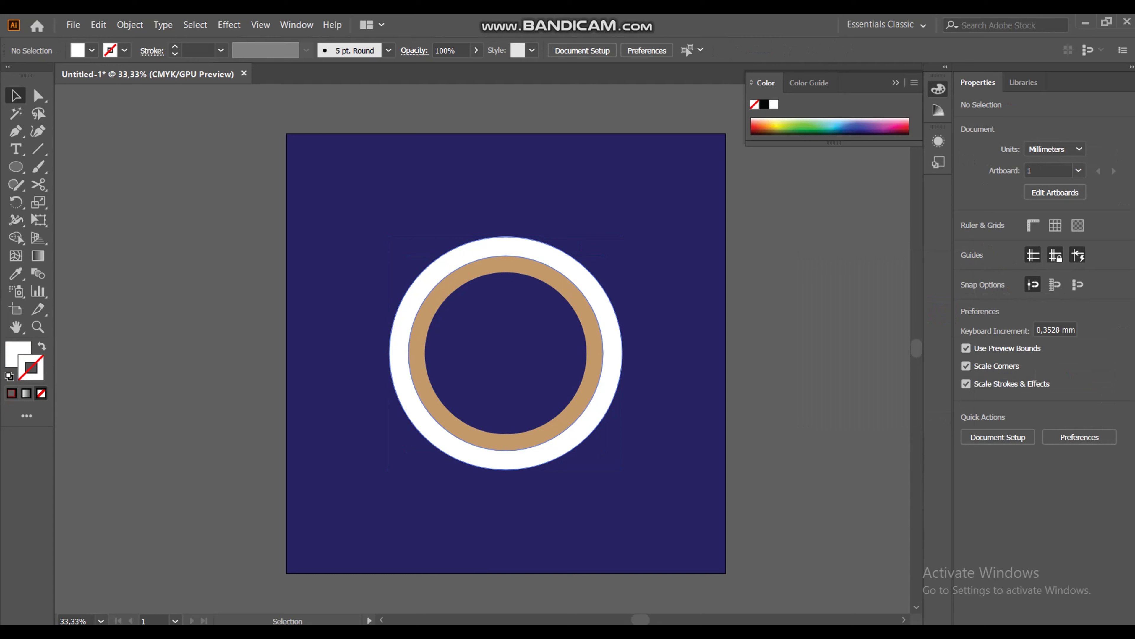
Step: Draw a new circle over the rings and fill it dark brown
key(l)
drag(355, 242, 555, 440)
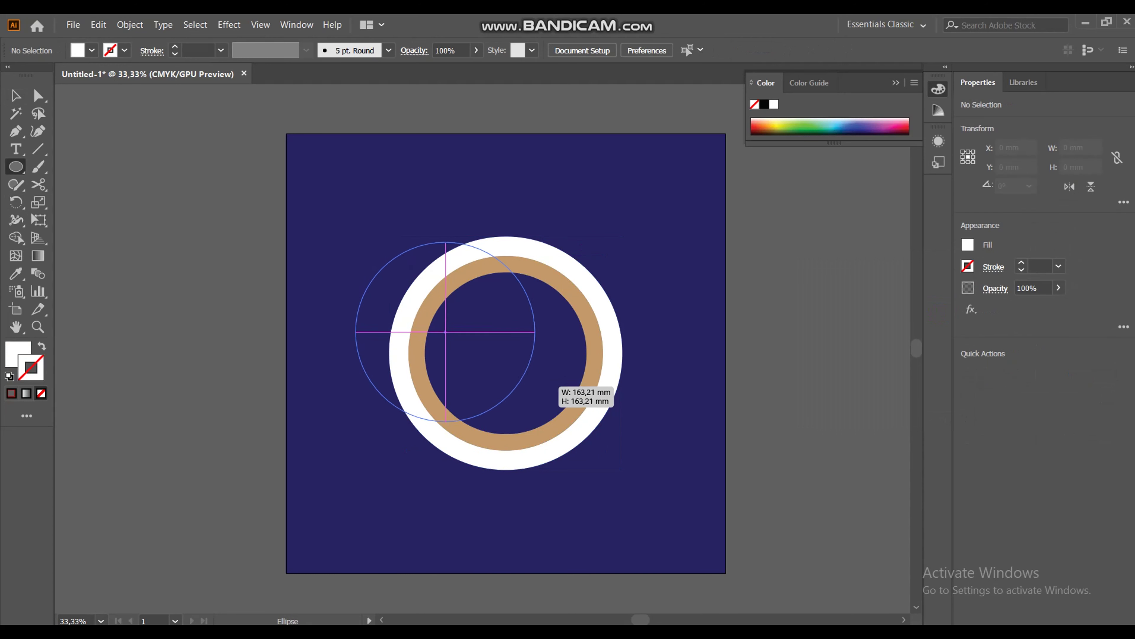
key(v)
click(968, 244)
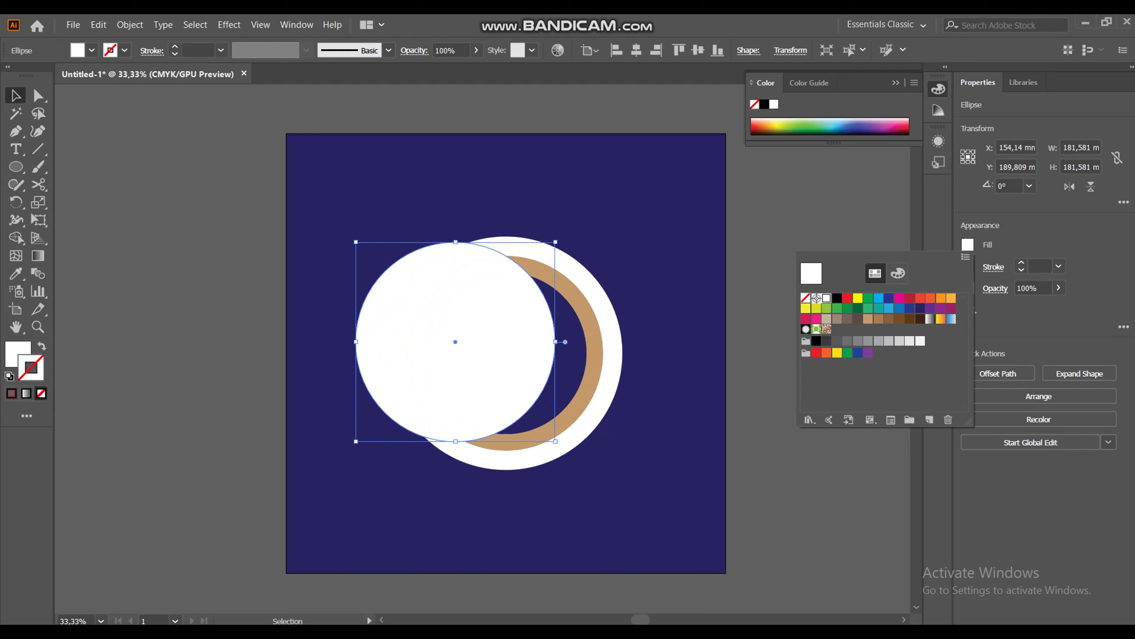
click(920, 318)
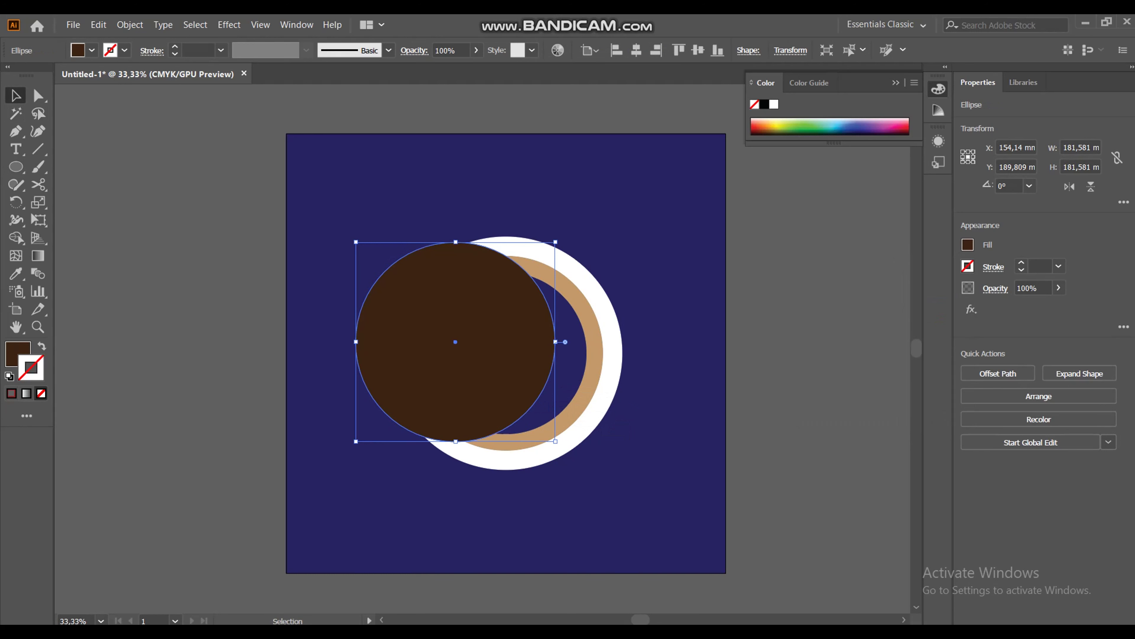
Step: Centre the brown circle on the artboard and shrink it to 147.5 mm inside the tan ring
click(636, 50)
click(697, 50)
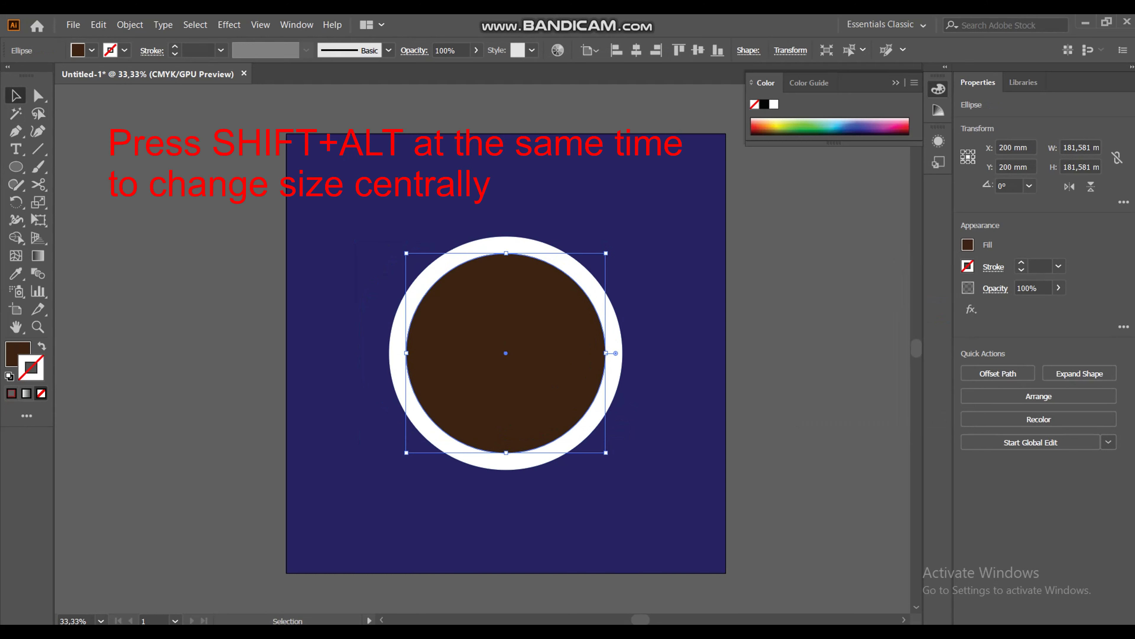
drag(506, 253, 506, 271)
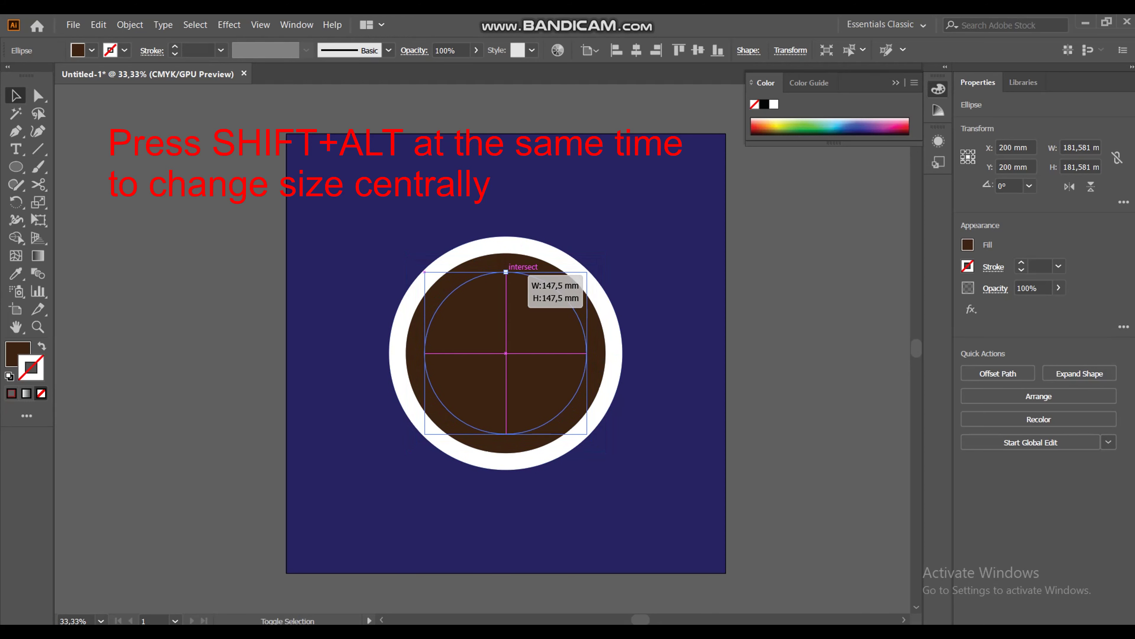
key(ctrl+shift+a)
key(z)
click(588, 356)
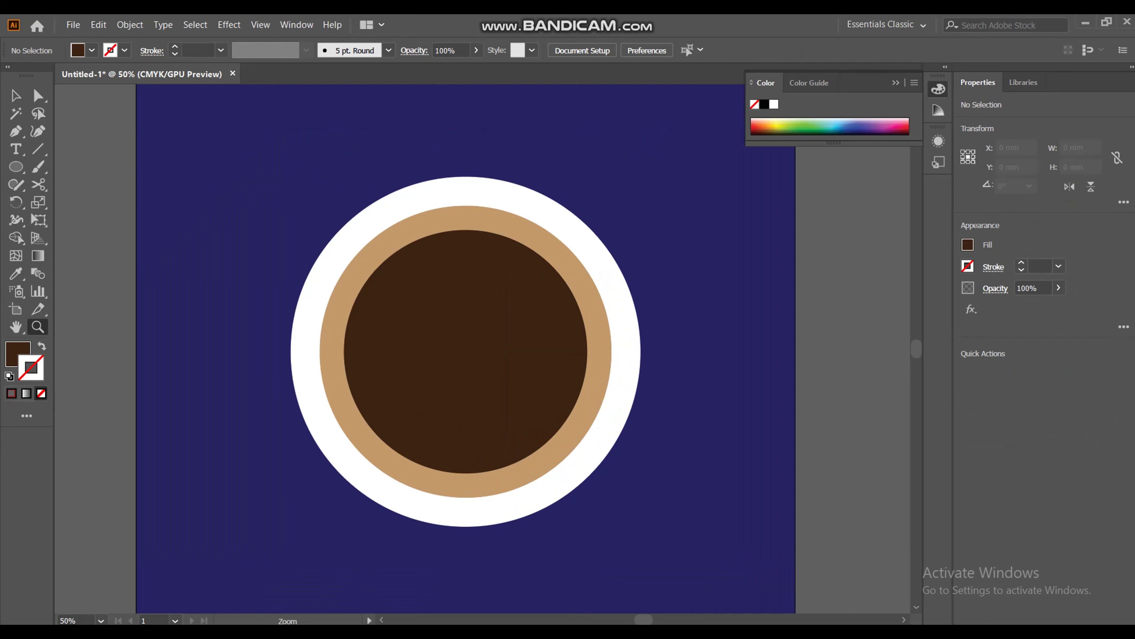
click(390, 337)
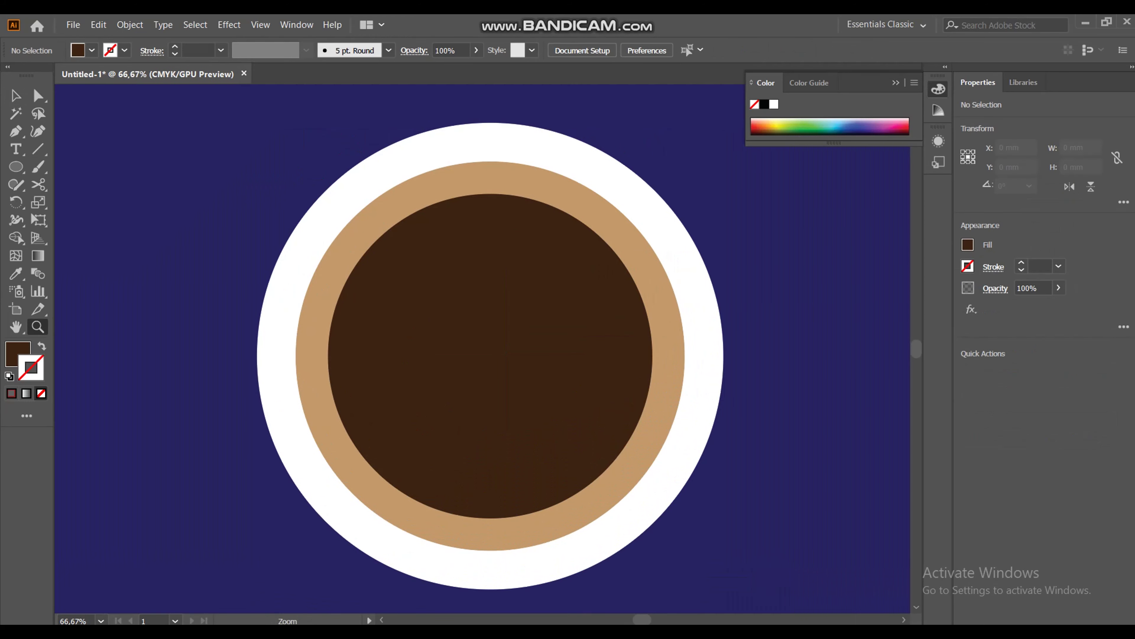
key(v)
click(626, 447)
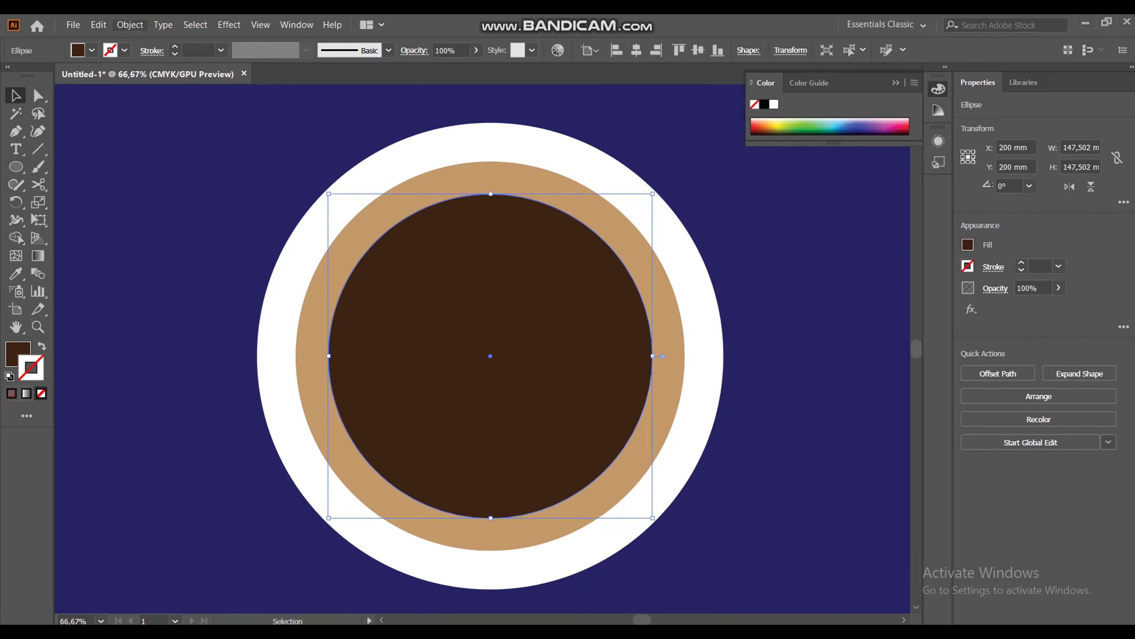
Step: Copy the dark brown coffee circle and paste it in front of the original
click(98, 24)
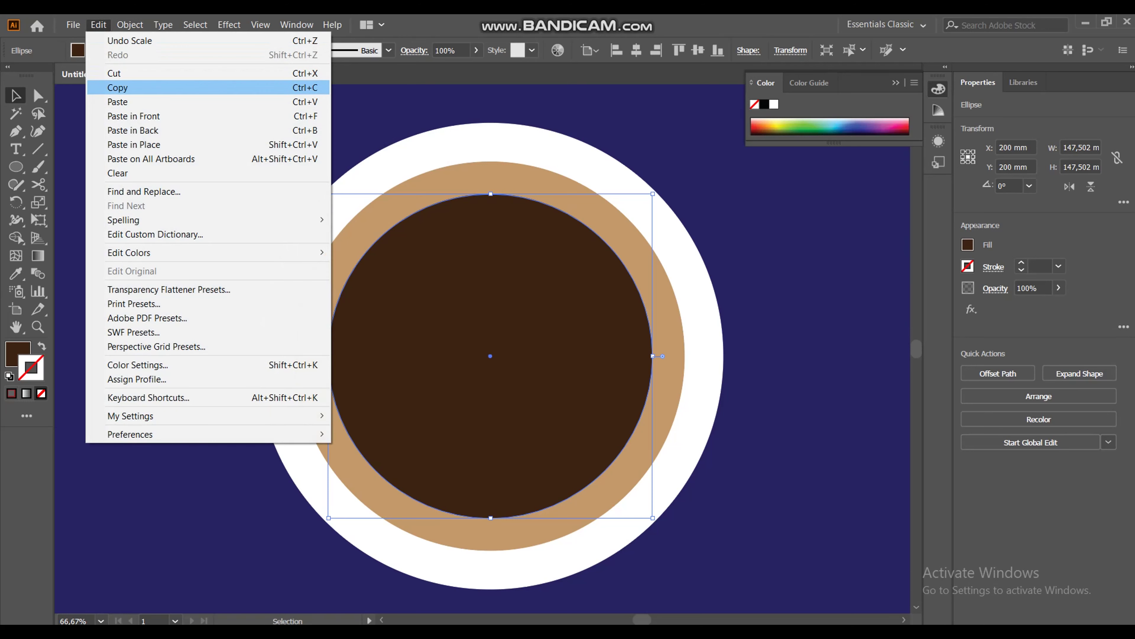
click(117, 87)
click(98, 25)
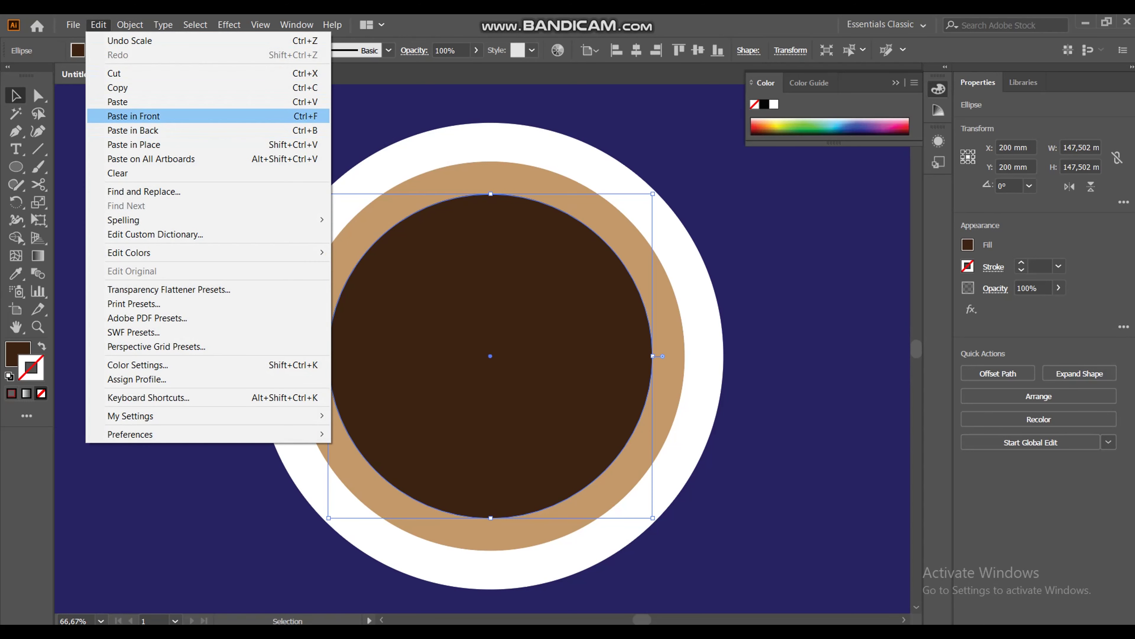
click(133, 115)
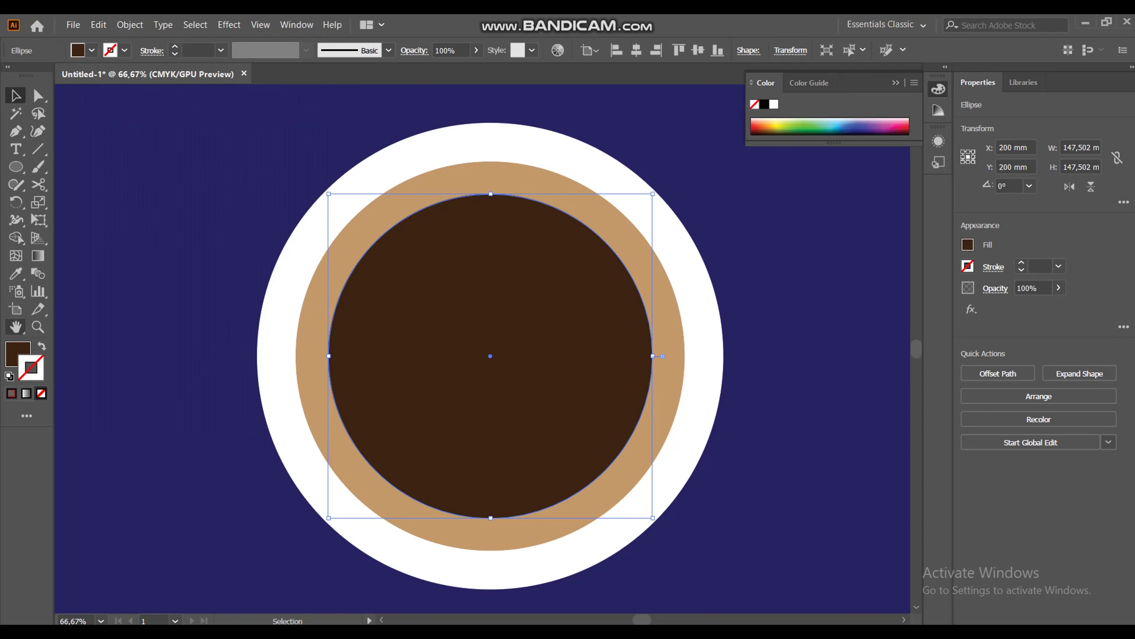
Step: Turn the pasted copy into an unfilled circle with a 3 pt red outline
key(shift+x)
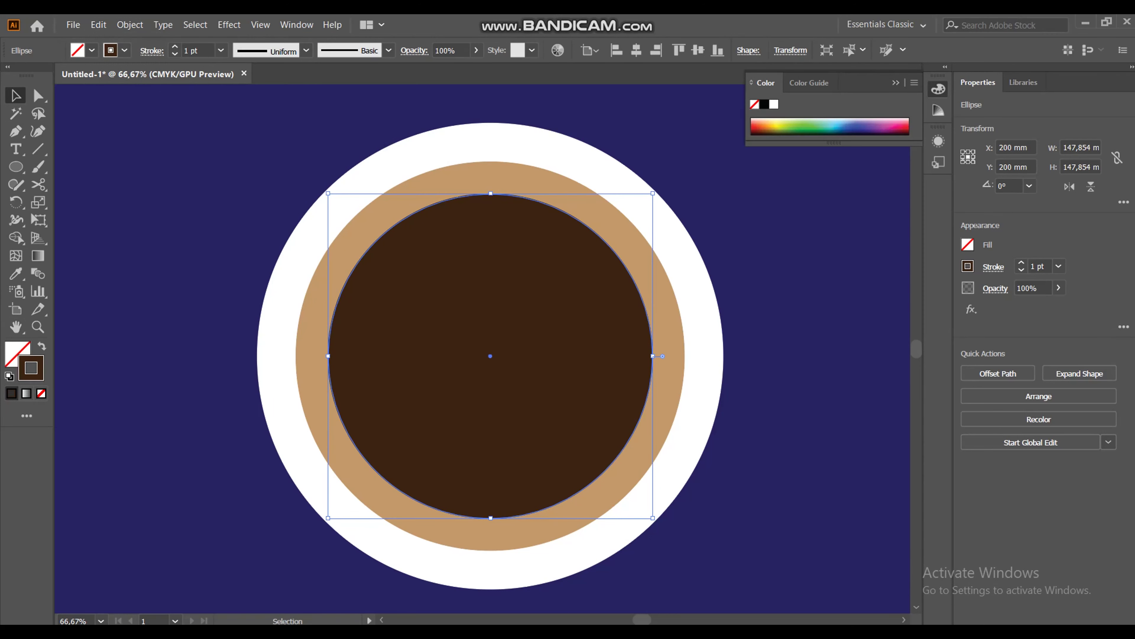
click(967, 266)
click(858, 319)
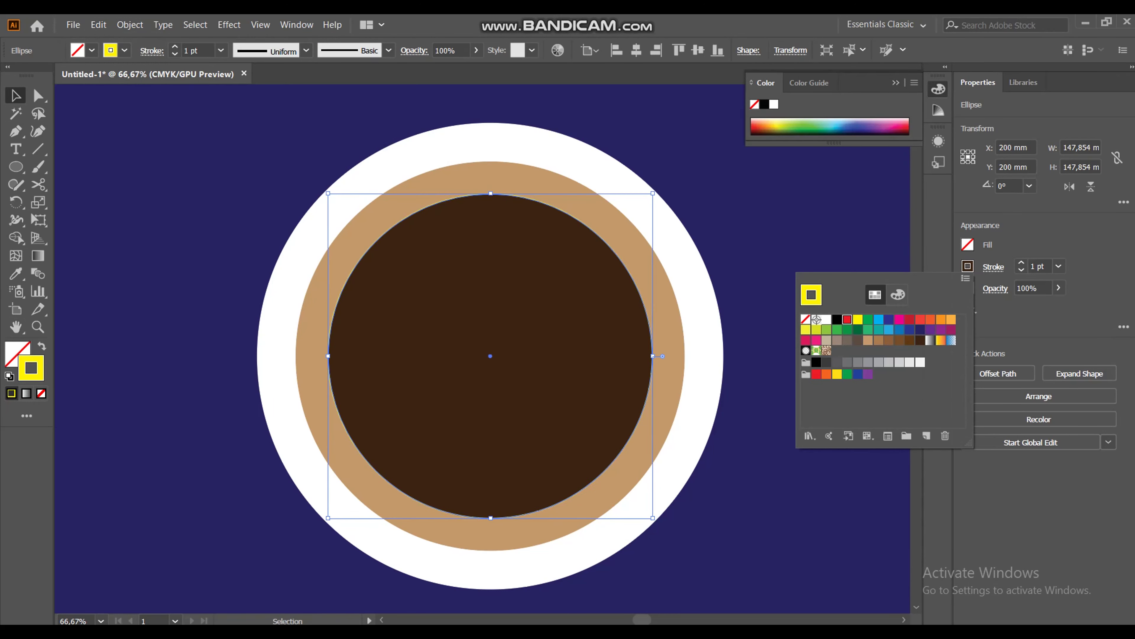
click(847, 319)
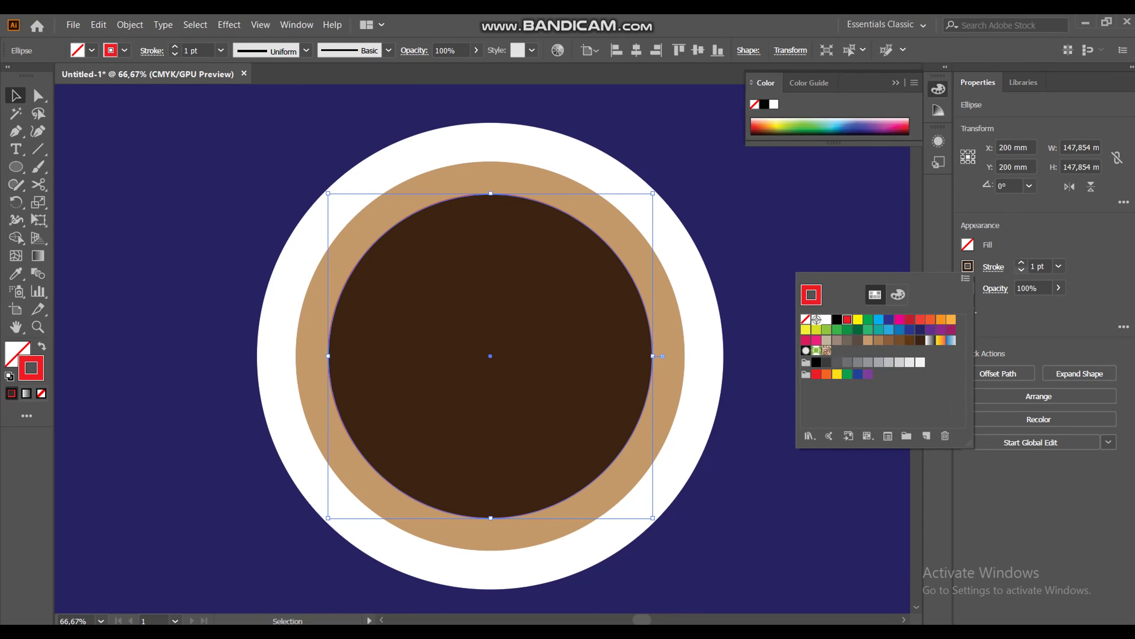
click(1021, 263)
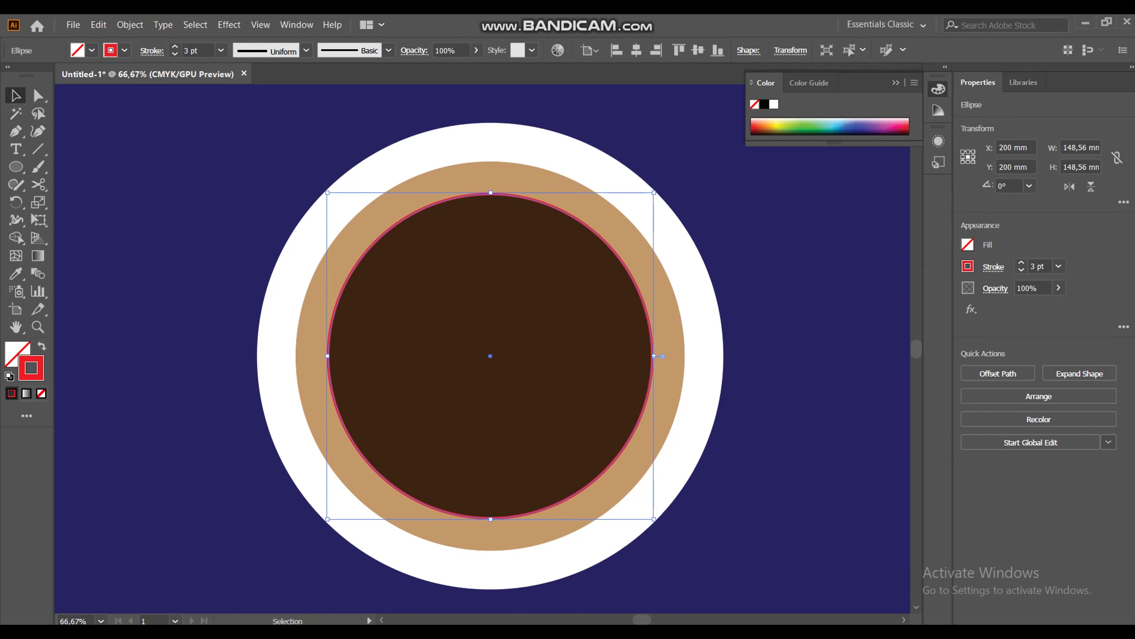
key(c)
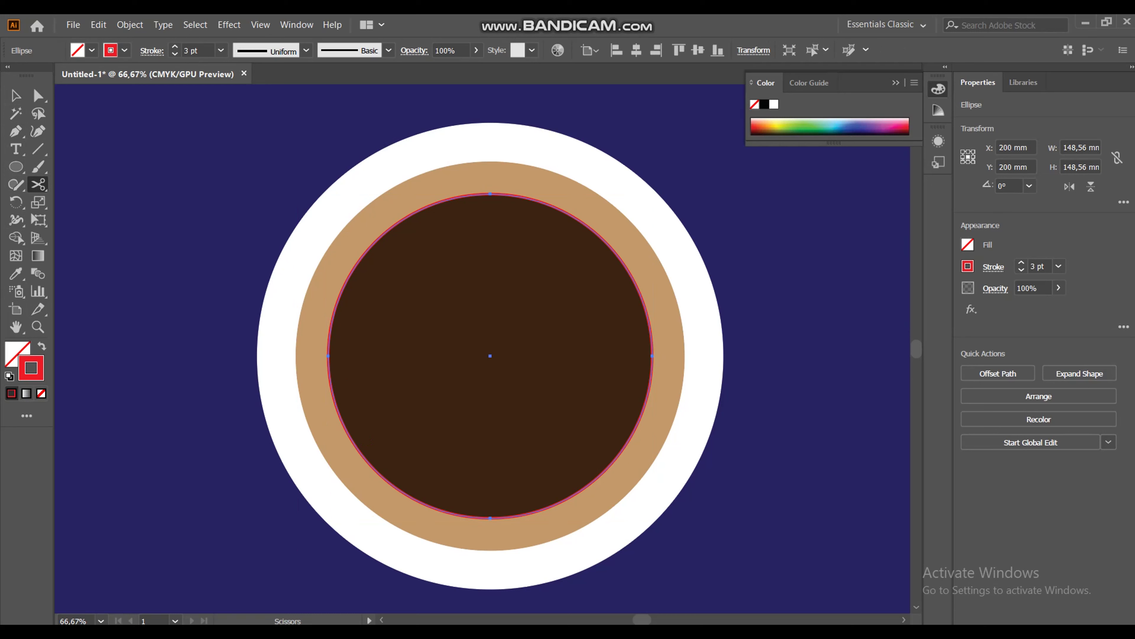
Step: Cut the red circle outline with Scissors and delete its lower-right arc
click(361, 452)
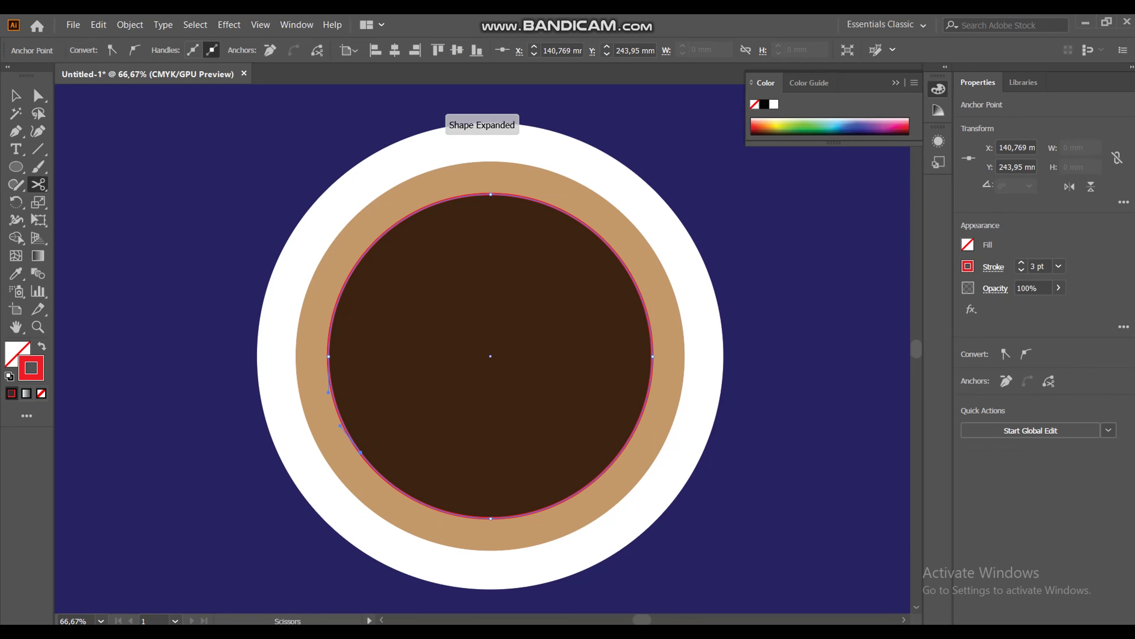
key(v)
click(596, 233)
key(Delete)
key(Delete)
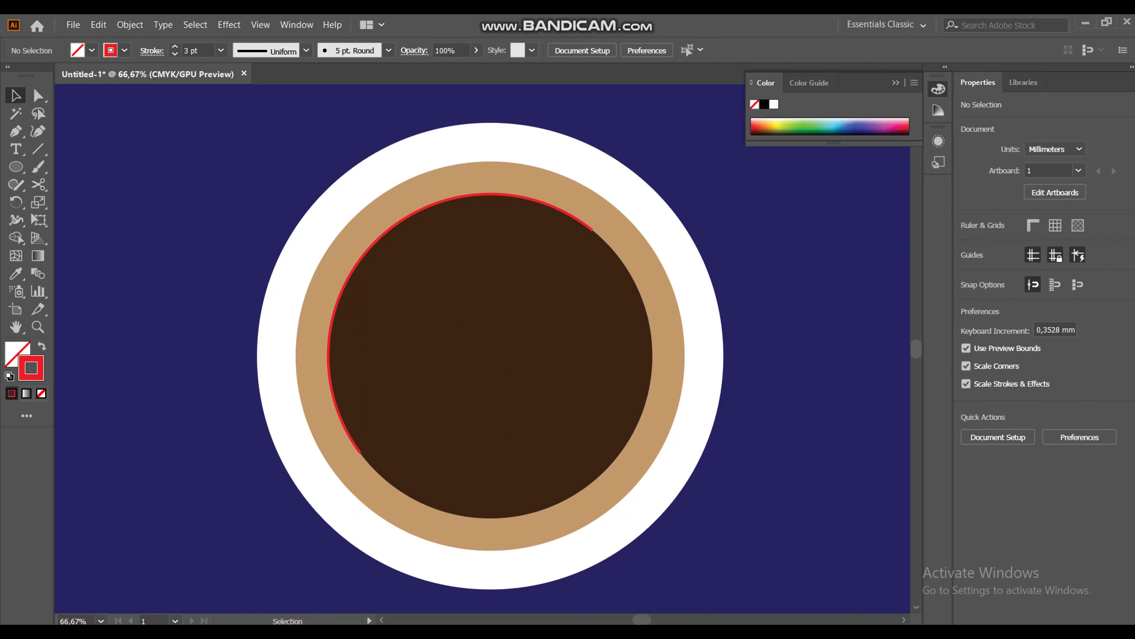
Step: Draw a Pen-tool S-curve joining the arc's lower-left and upper-right ends across the coffee
key(p)
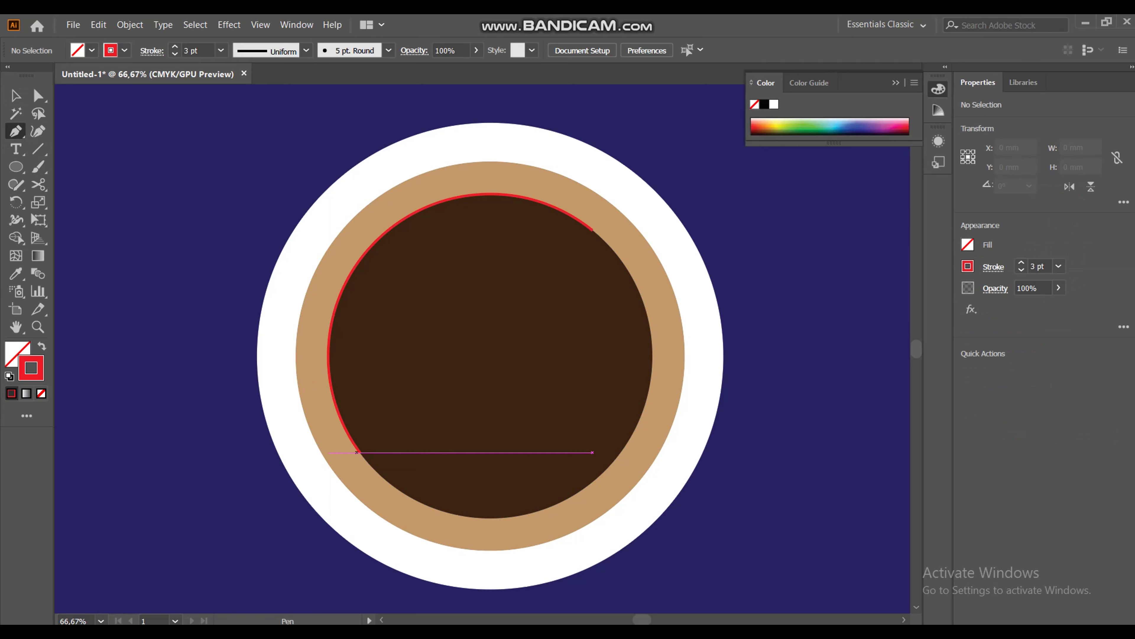
click(360, 452)
mouse_move(363, 455)
mouse_down()
mouse_move(385, 415)
mouse_move(415, 418)
mouse_up()
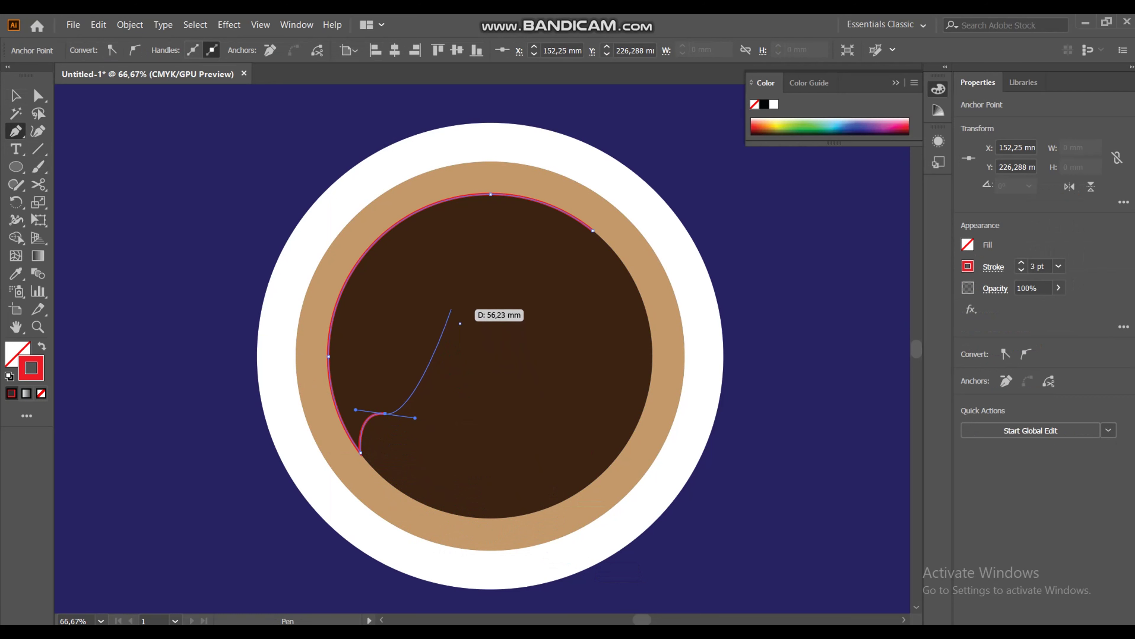
drag(452, 309, 450, 245)
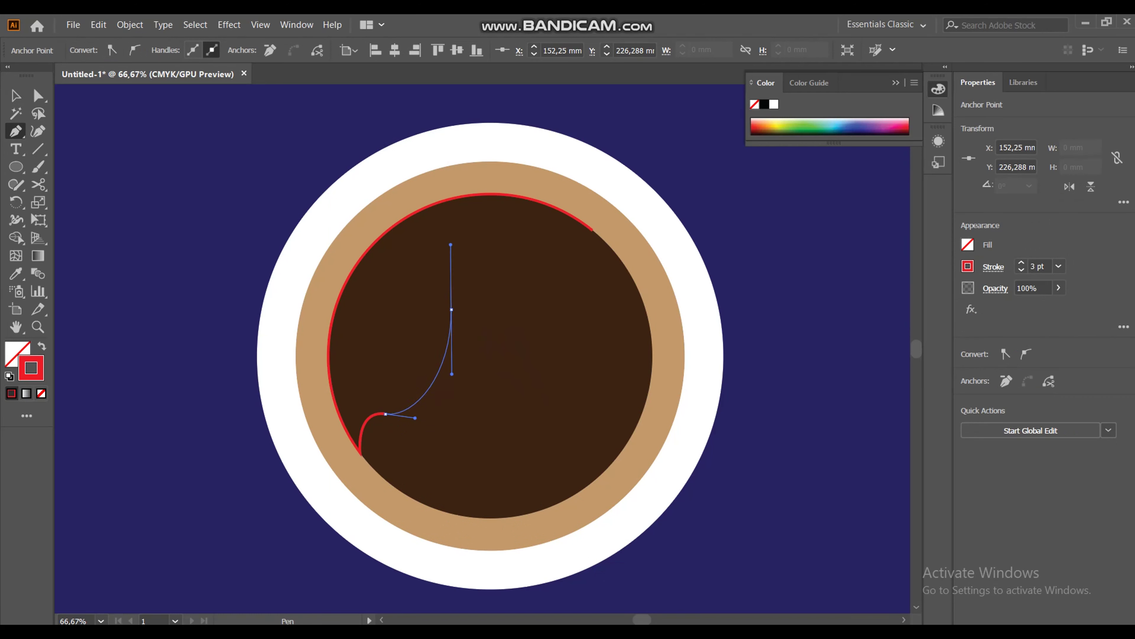
click(589, 234)
drag(589, 233, 639, 258)
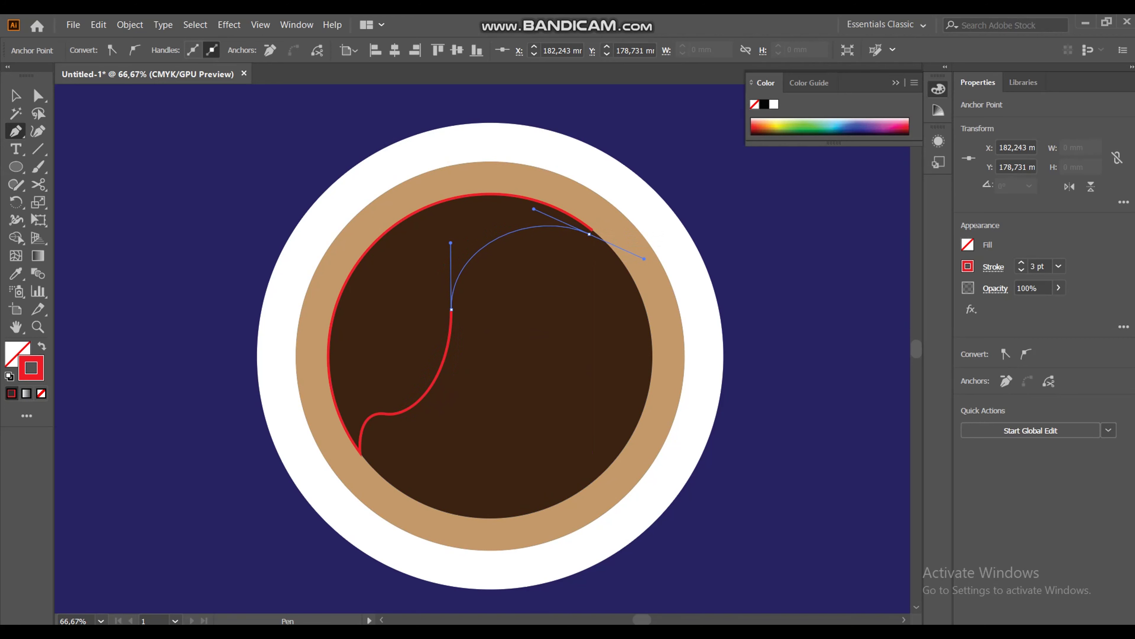
click(15, 95)
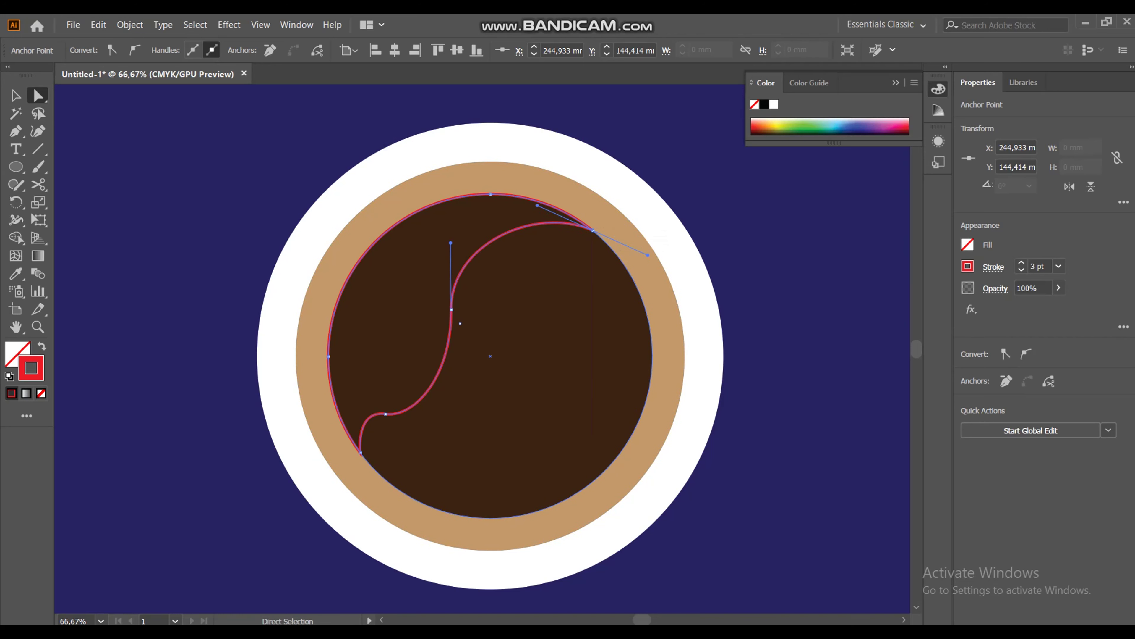
key(ctrl+shift+a)
key(z)
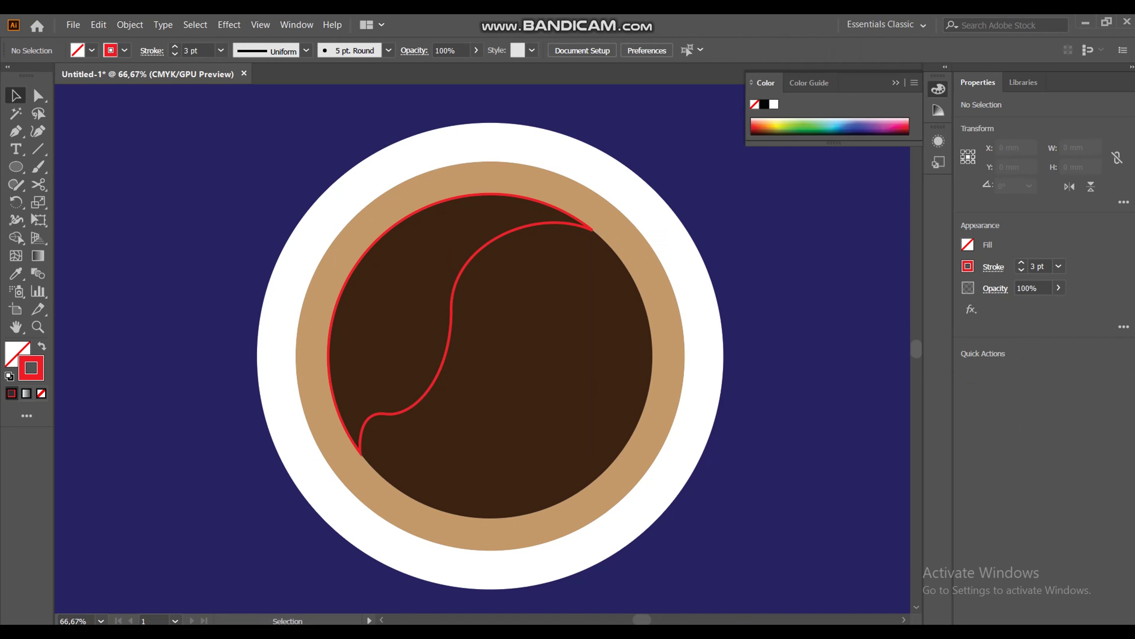
key(ctrl+plus)
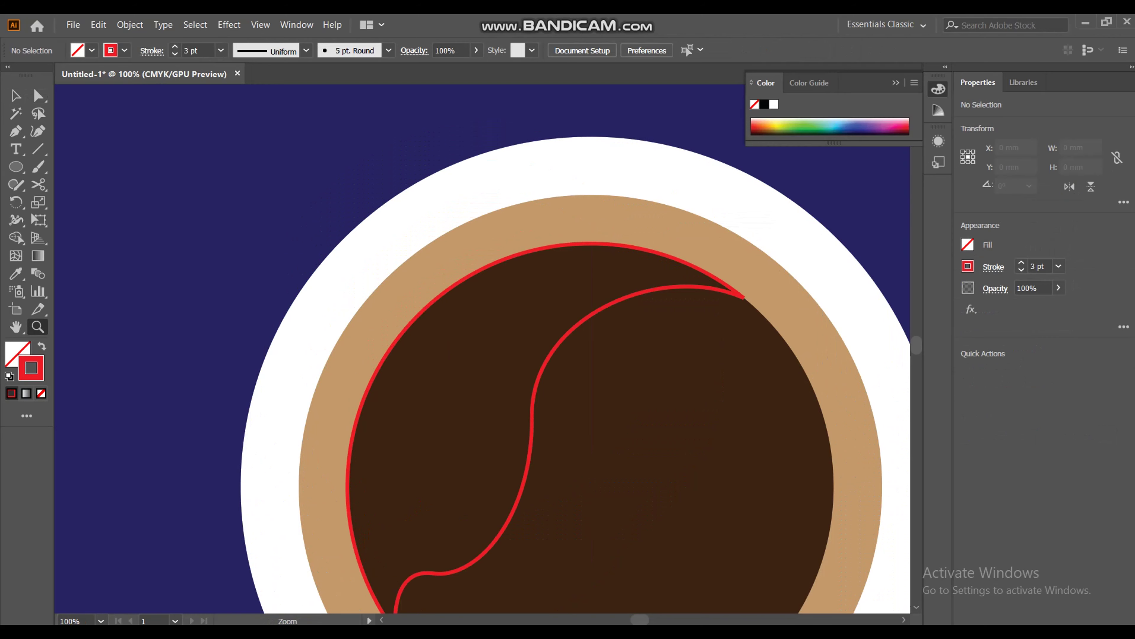
key(ctrl+plus)
key(ctrl+minus)
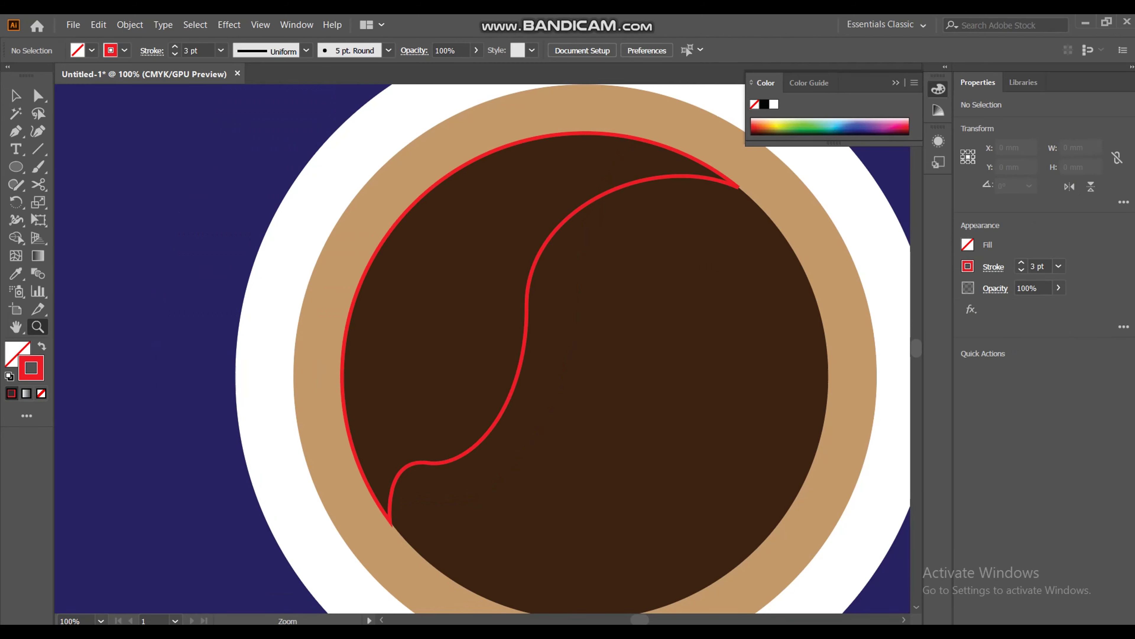
click(15, 96)
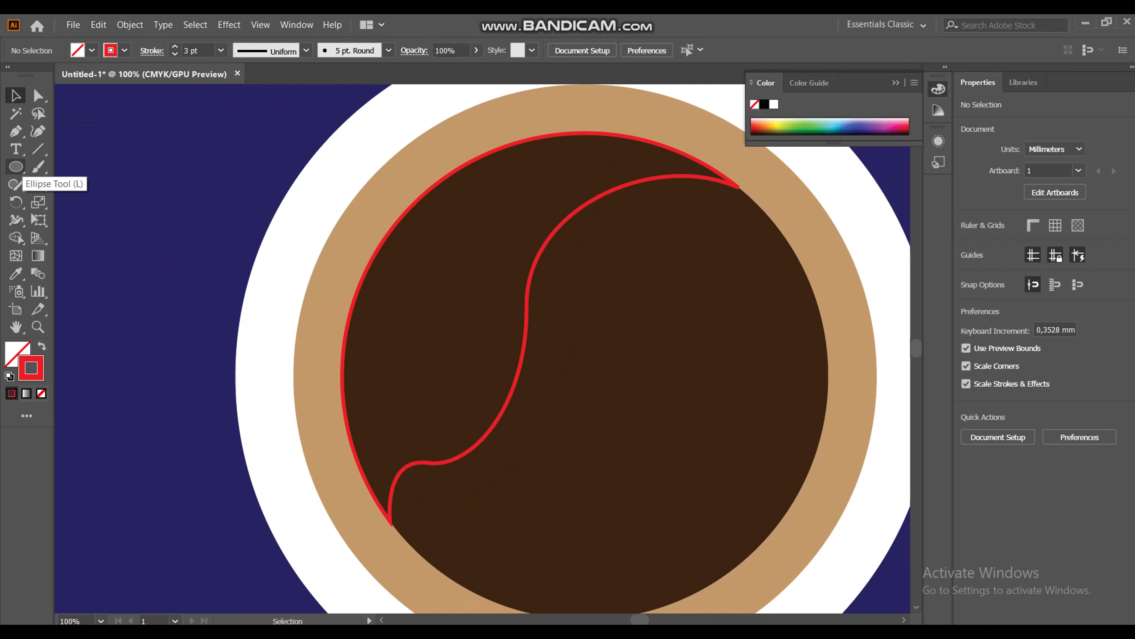
Step: Give the S-curved shape a lighter brown fill with no outline
click(513, 385)
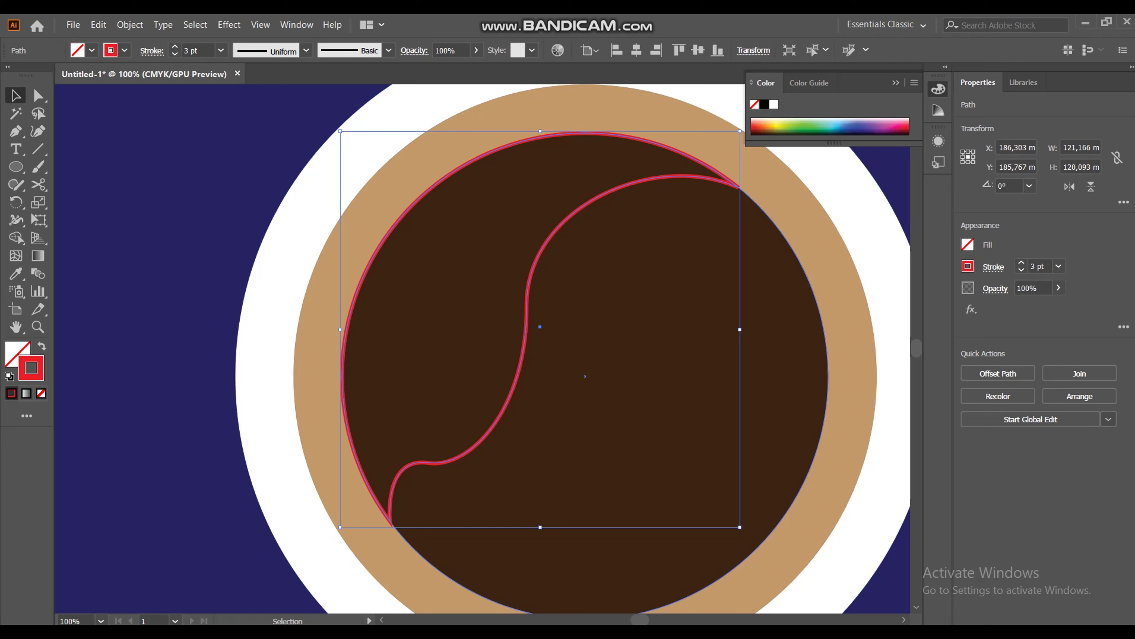
key(shift+x)
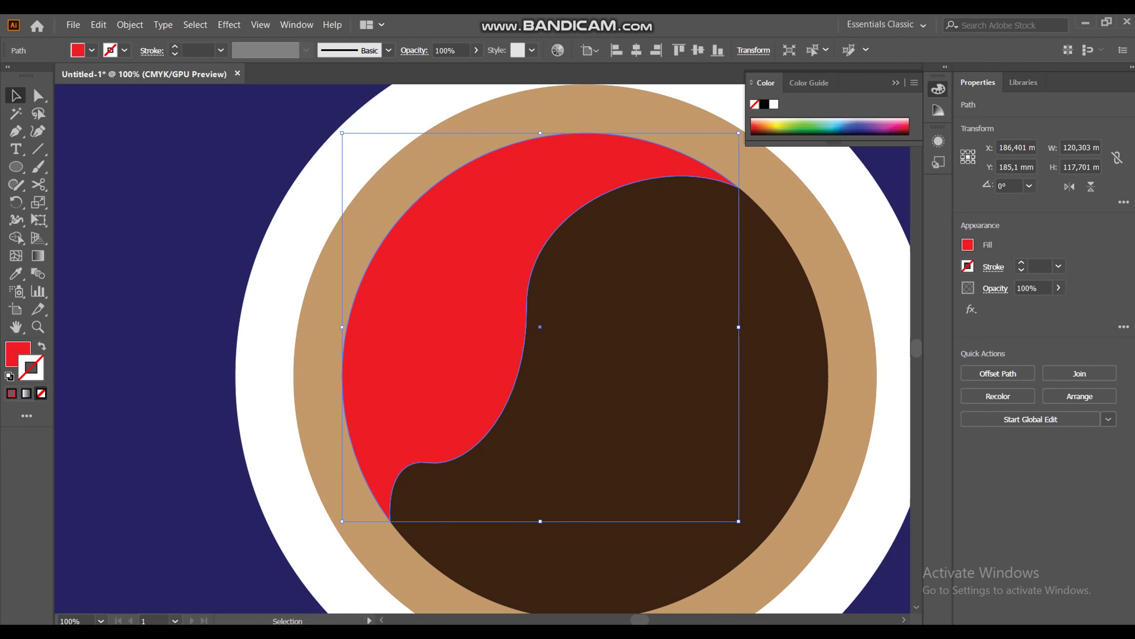
click(968, 244)
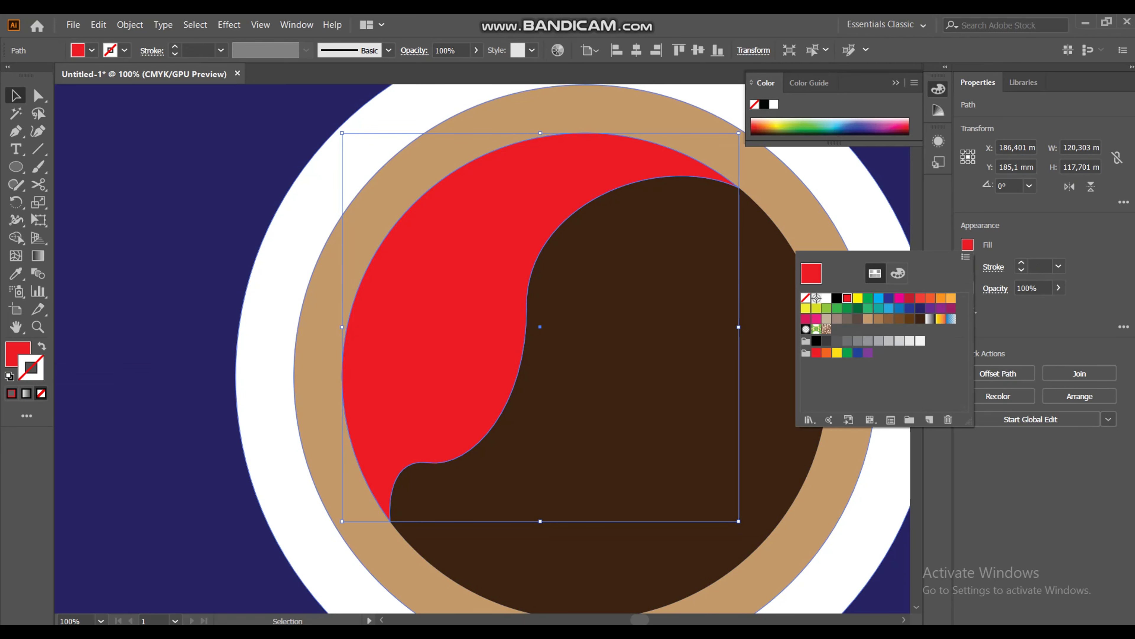
click(920, 319)
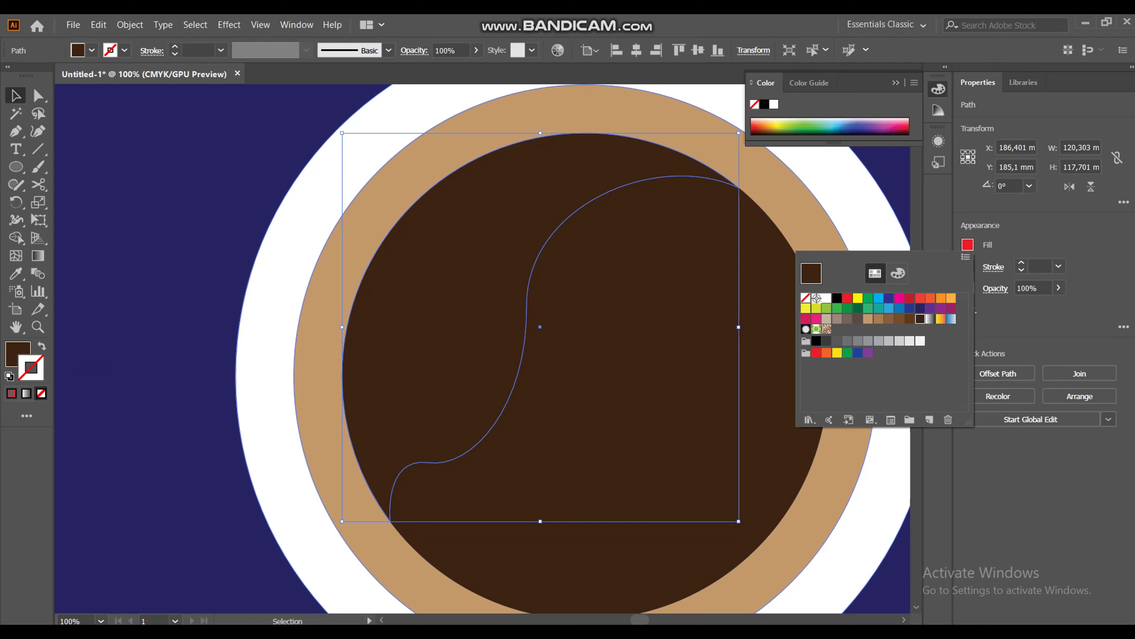
click(899, 318)
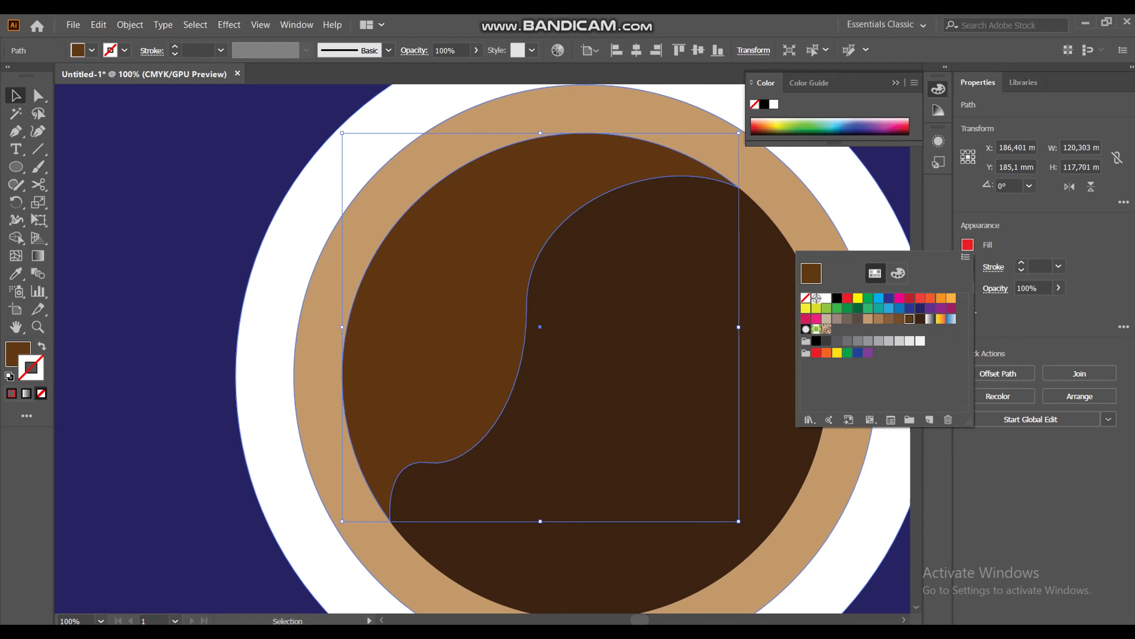
key(Escape)
key(ctrl+shift+a)
Step: Draw a small dark brown circle on the upper-left coffee and nudge it into place
key(l)
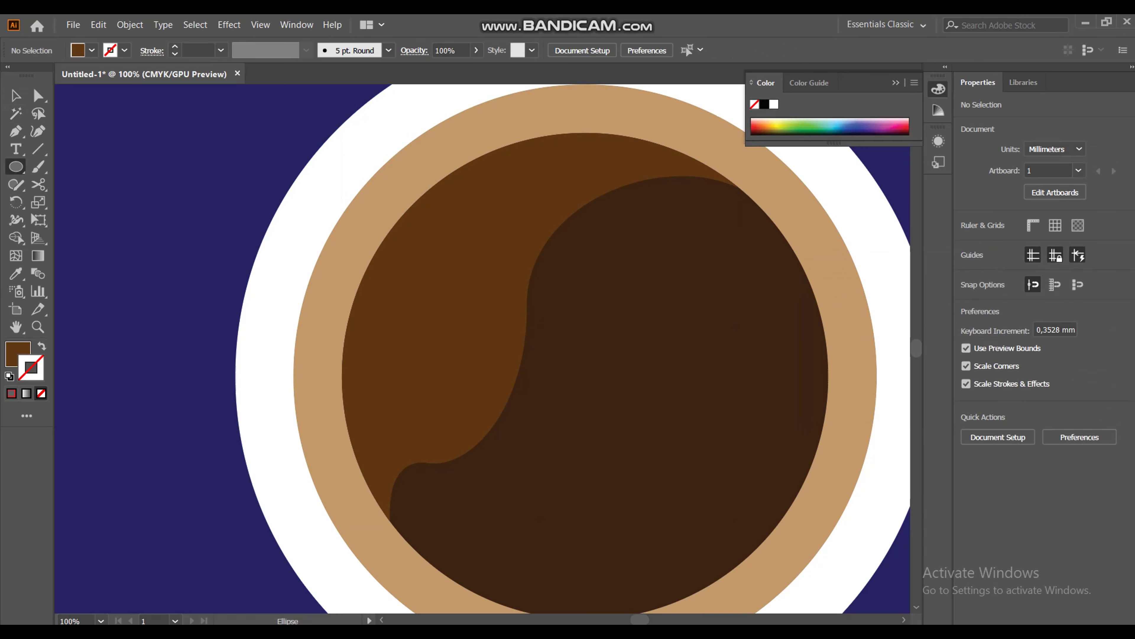
drag(394, 275, 452, 333)
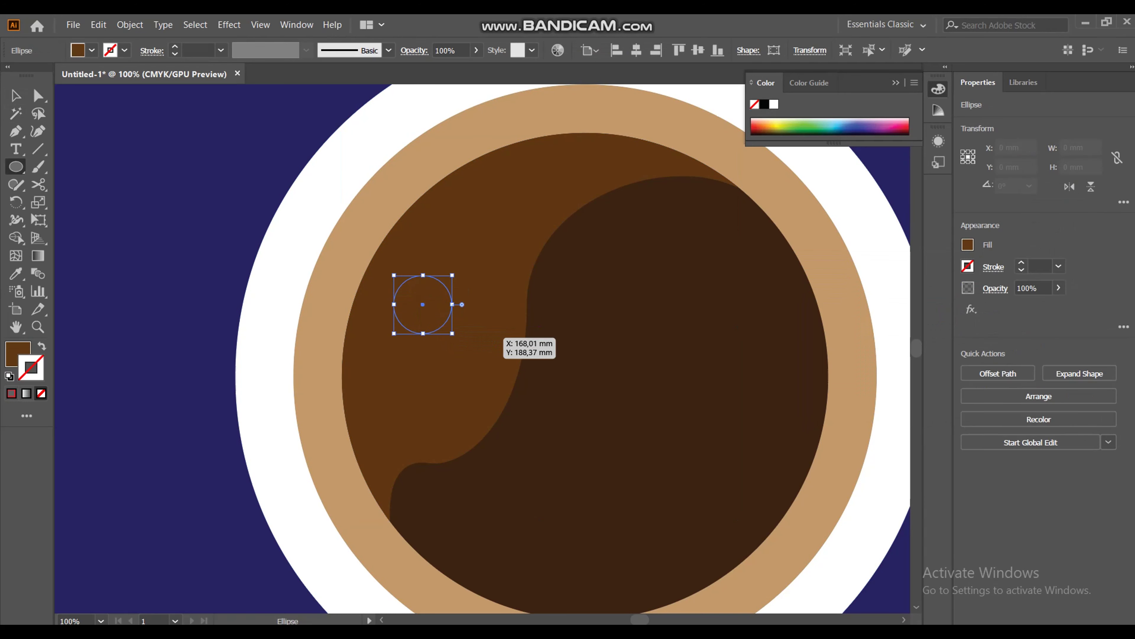
click(968, 245)
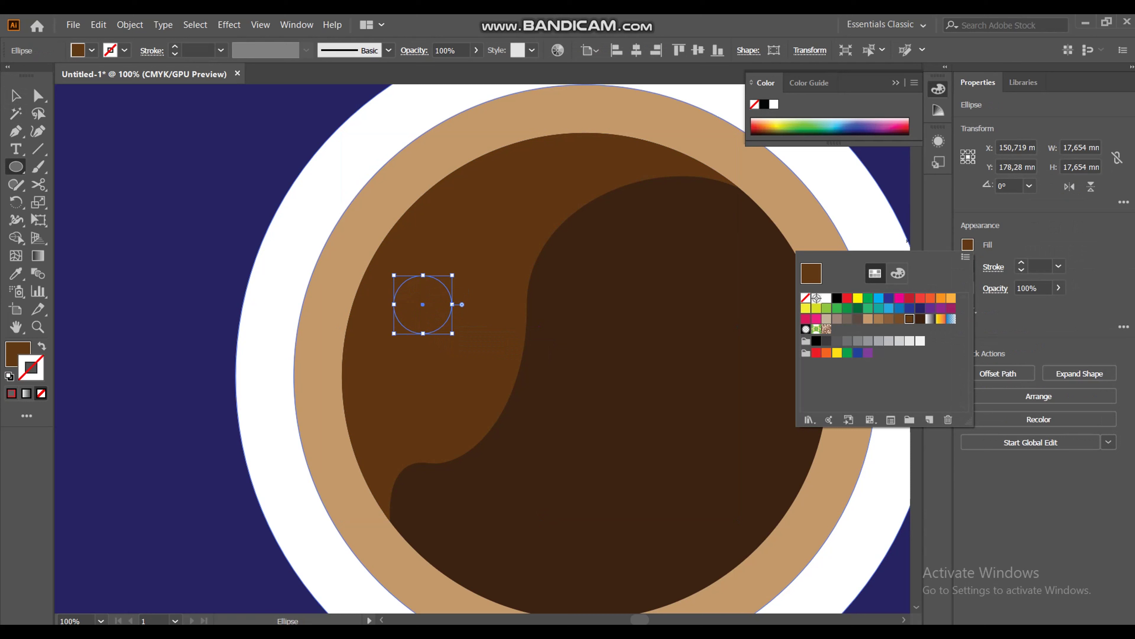
click(921, 318)
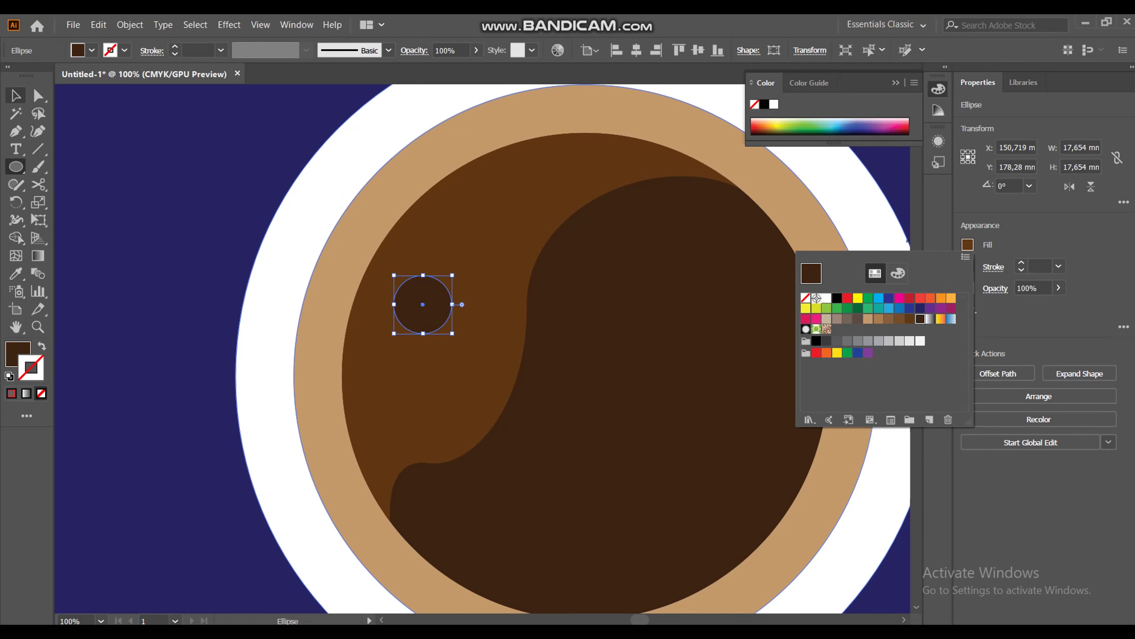
key(Escape)
key(v)
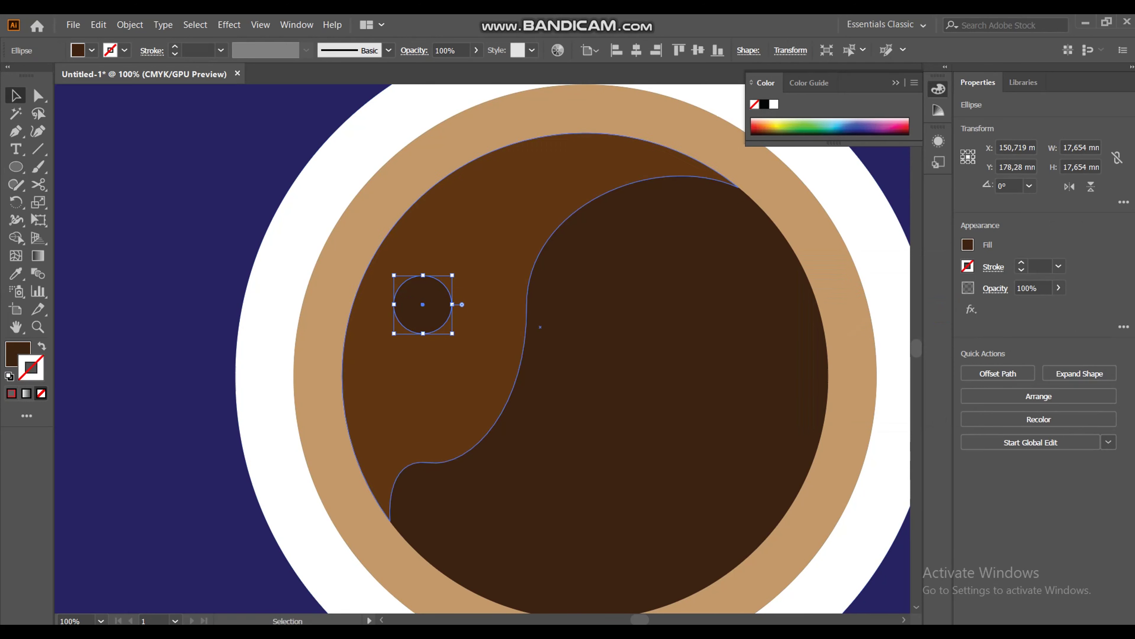
mouse_move(423, 304)
mouse_down()
mouse_move(494, 317)
mouse_move(477, 338)
mouse_move(466, 331)
mouse_up()
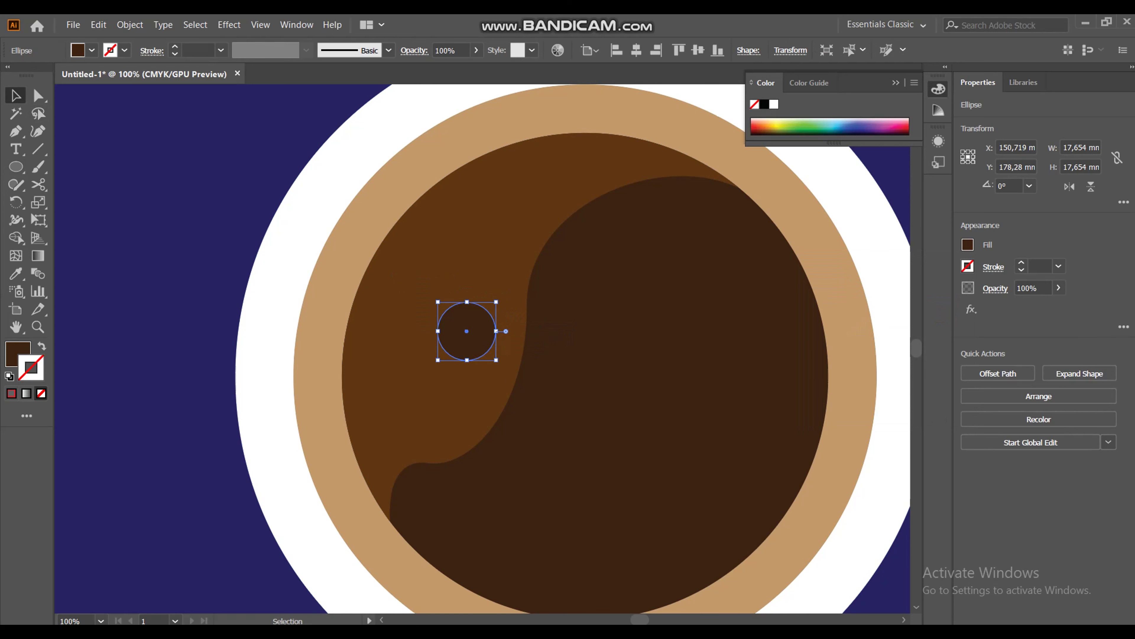
Step: Scatter many more dark brown bubbles of varied sizes across the lighter foam band
click(15, 167)
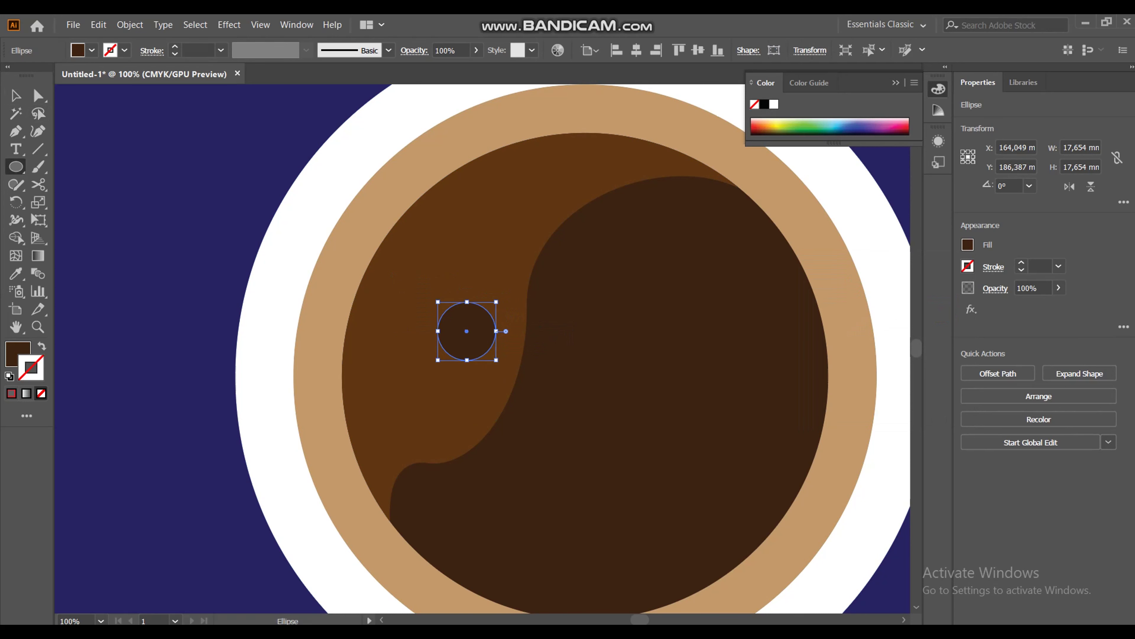
drag(390, 410, 432, 452)
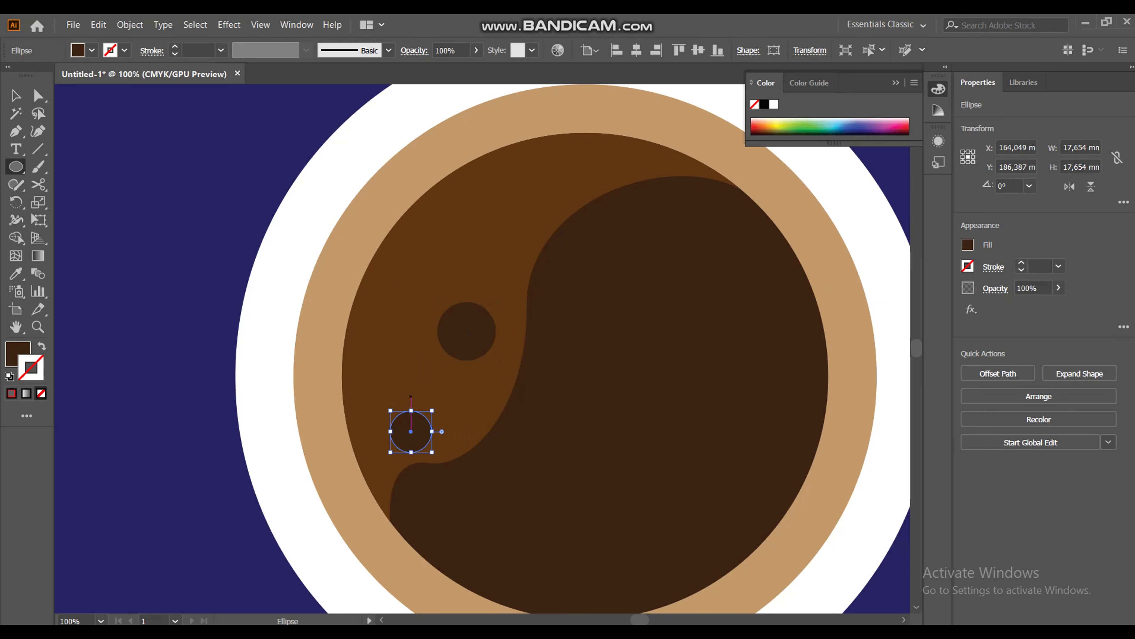
mouse_move(362, 336)
mouse_down()
mouse_move(416, 342)
mouse_move(408, 387)
mouse_move(473, 407)
mouse_up()
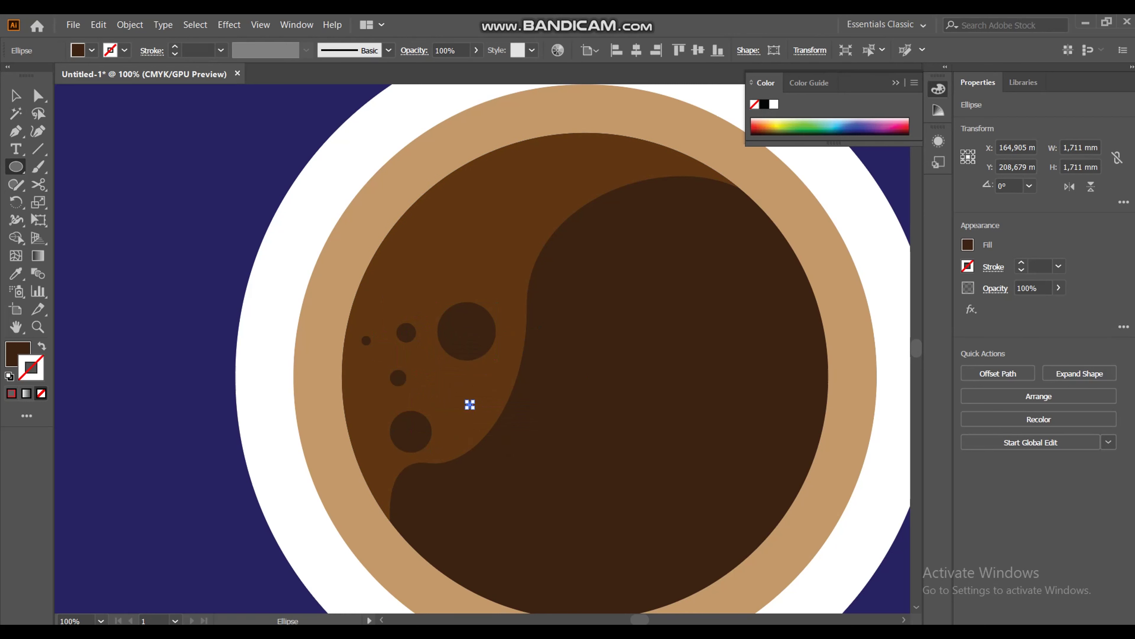
drag(359, 408, 382, 431)
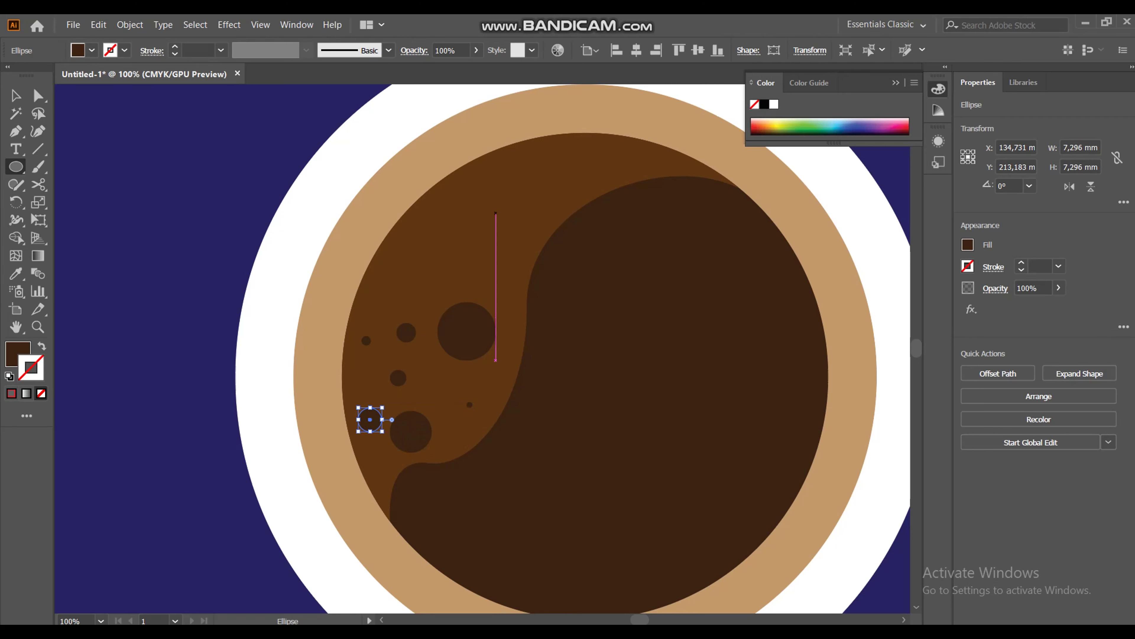
drag(454, 219, 499, 265)
drag(399, 238, 425, 264)
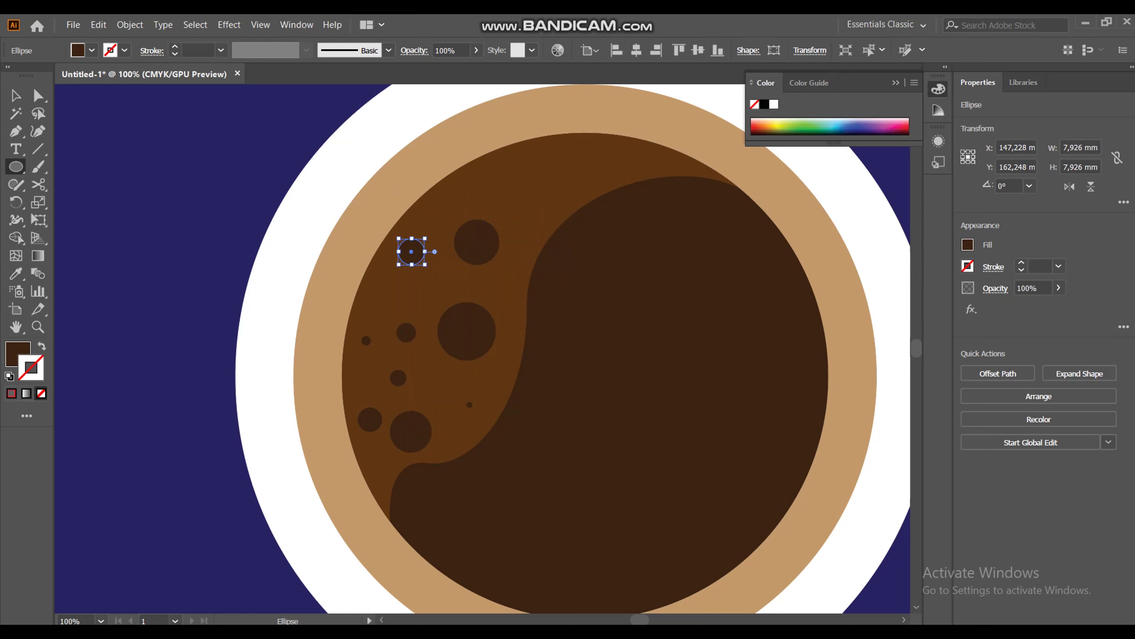
drag(597, 147, 614, 165)
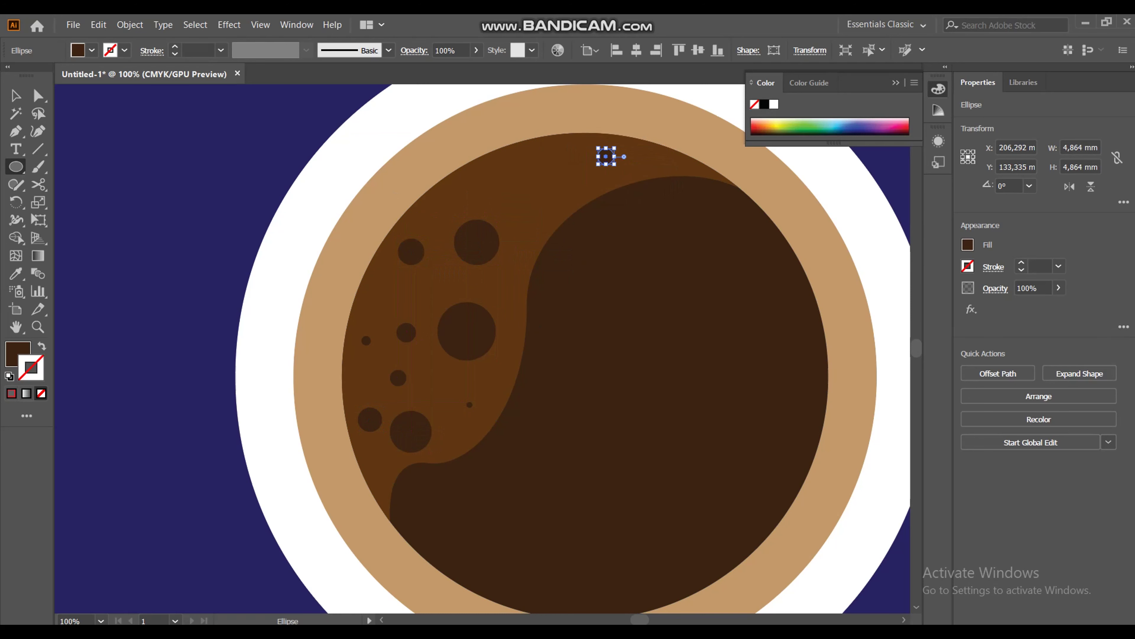
drag(541, 193, 566, 219)
drag(496, 189, 500, 193)
drag(516, 249, 516, 254)
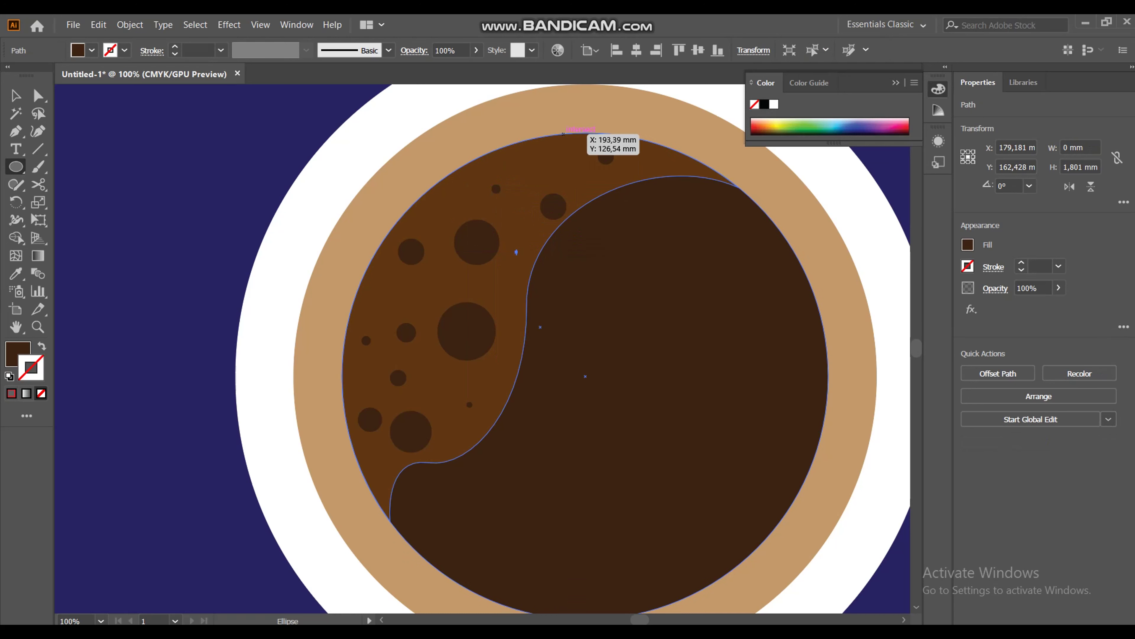
drag(541, 150, 560, 170)
drag(658, 157, 674, 174)
drag(563, 198, 564, 199)
drag(508, 270, 510, 270)
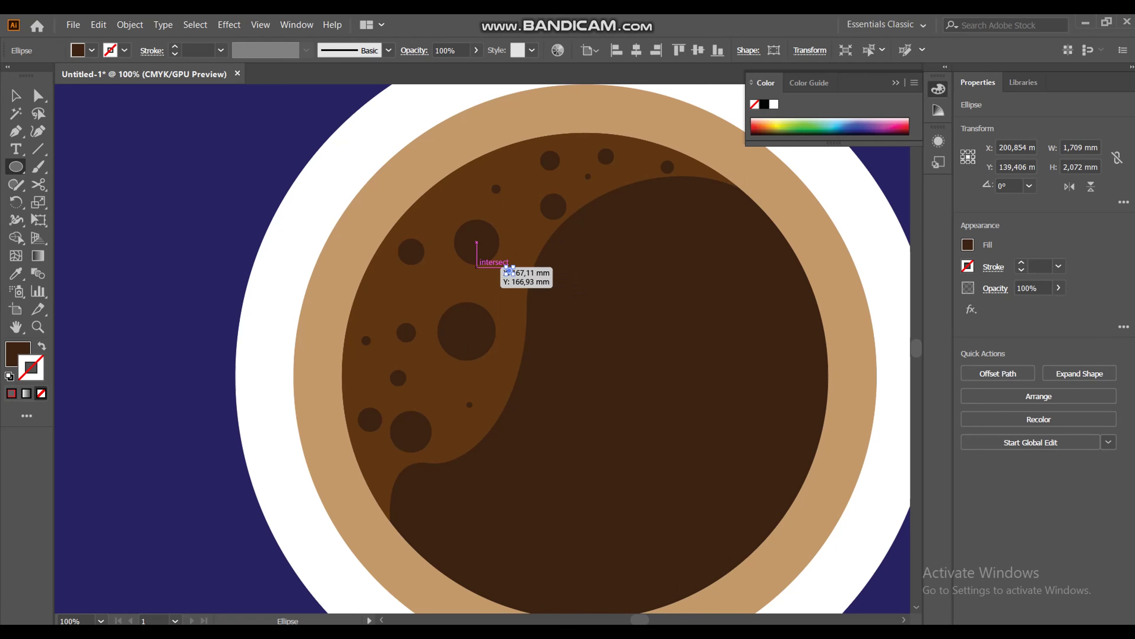
drag(431, 208, 444, 220)
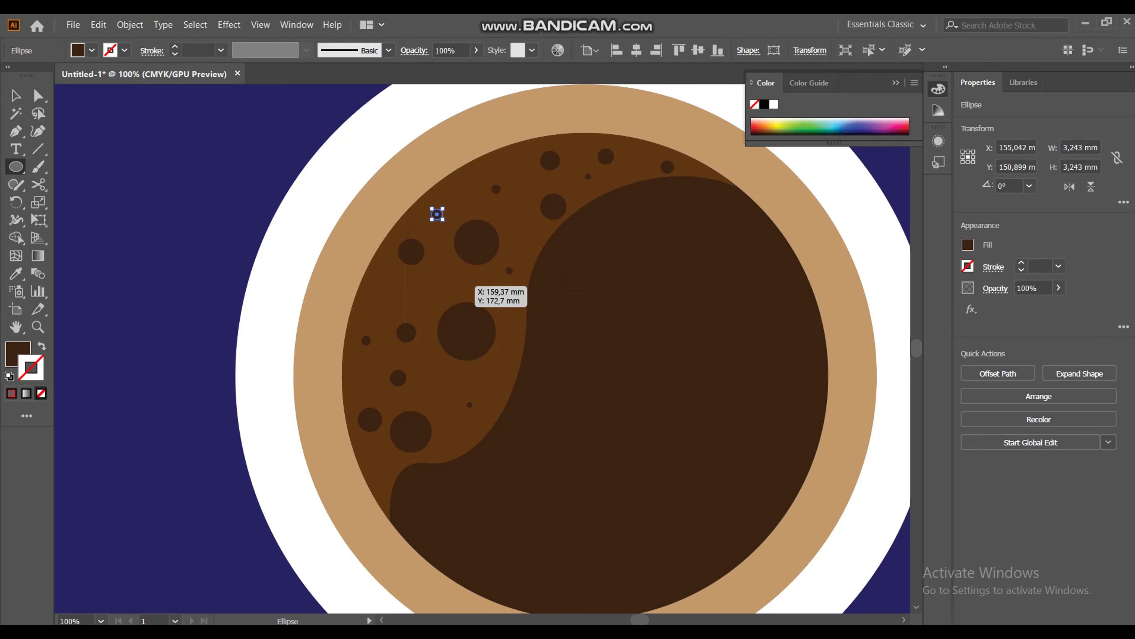
drag(441, 281, 458, 295)
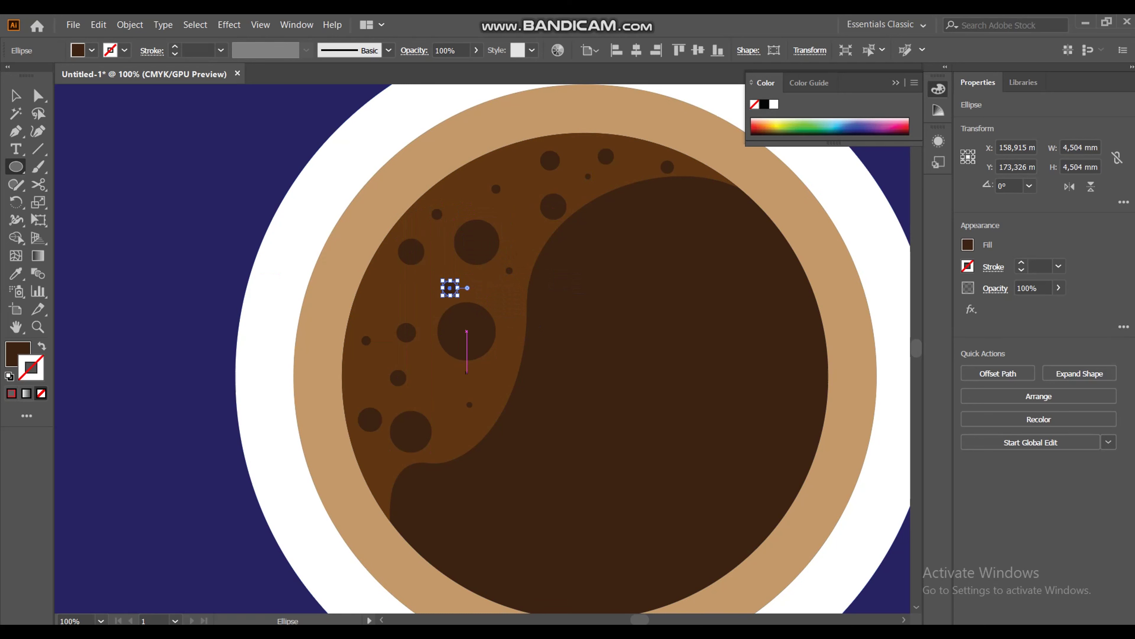
mouse_move(371, 470)
mouse_down()
mouse_move(383, 482)
mouse_move(396, 471)
mouse_up()
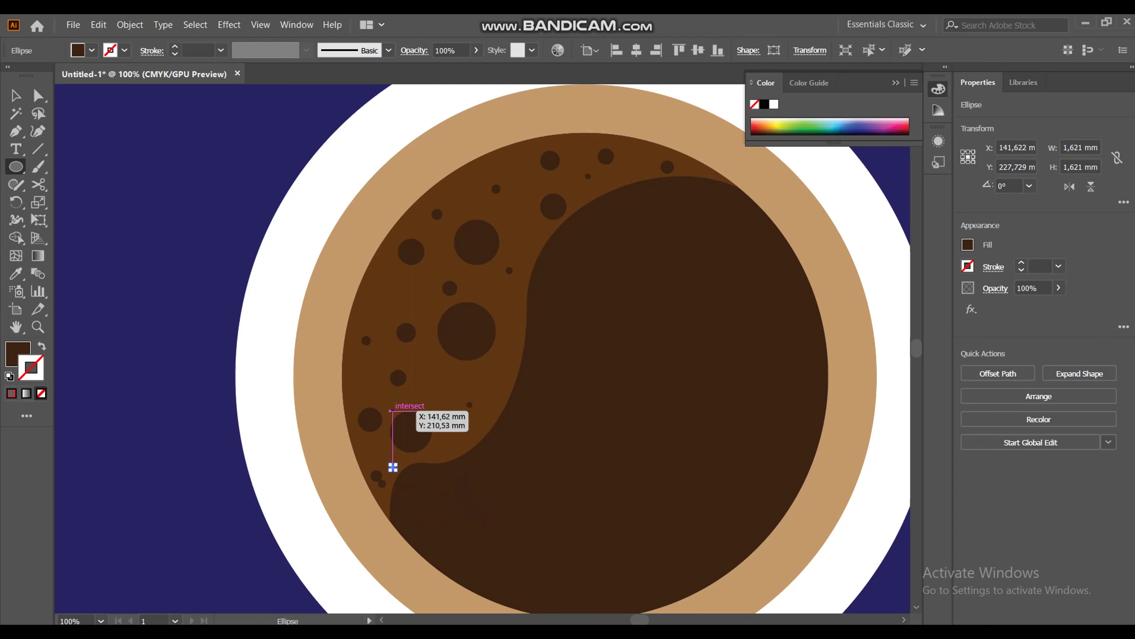
drag(687, 165, 692, 170)
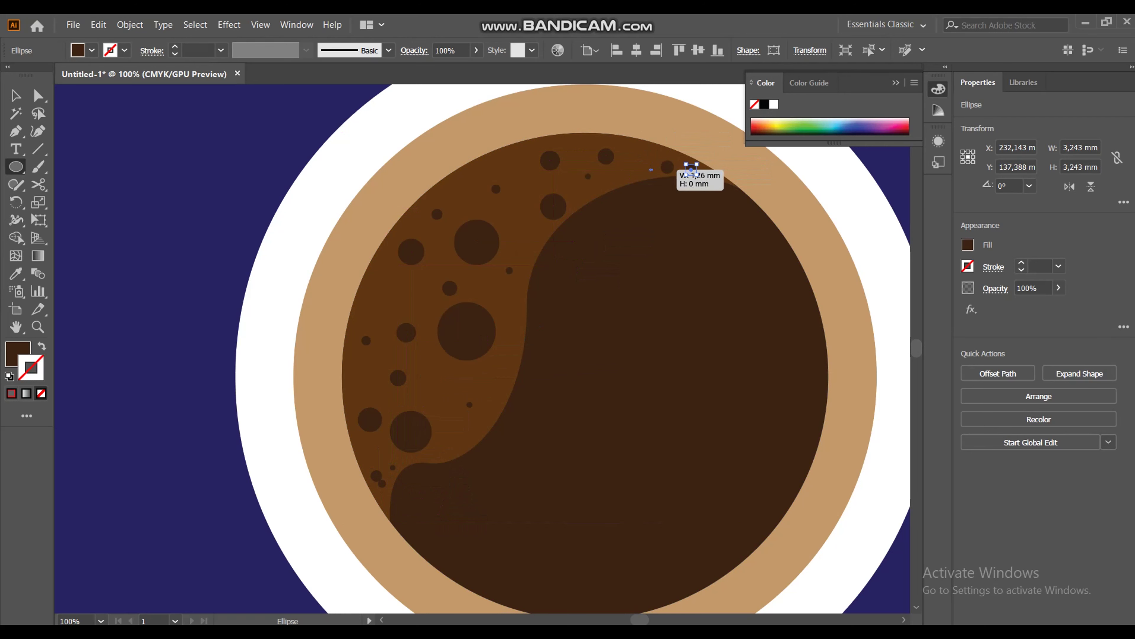
drag(652, 157, 653, 160)
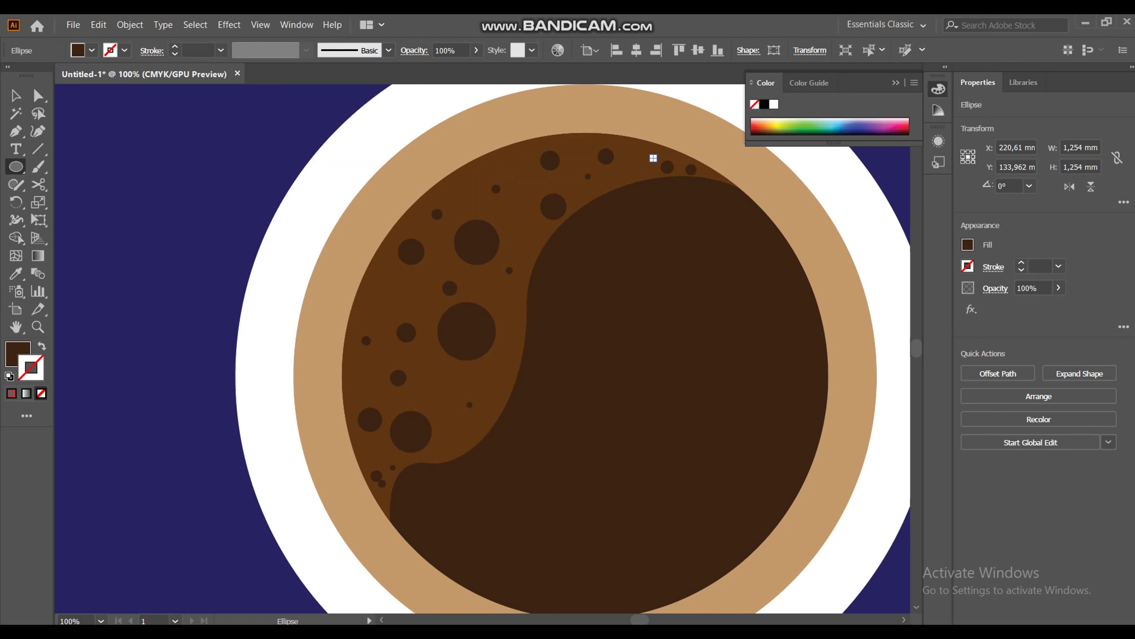
key(v)
key(ctrl+shift+a)
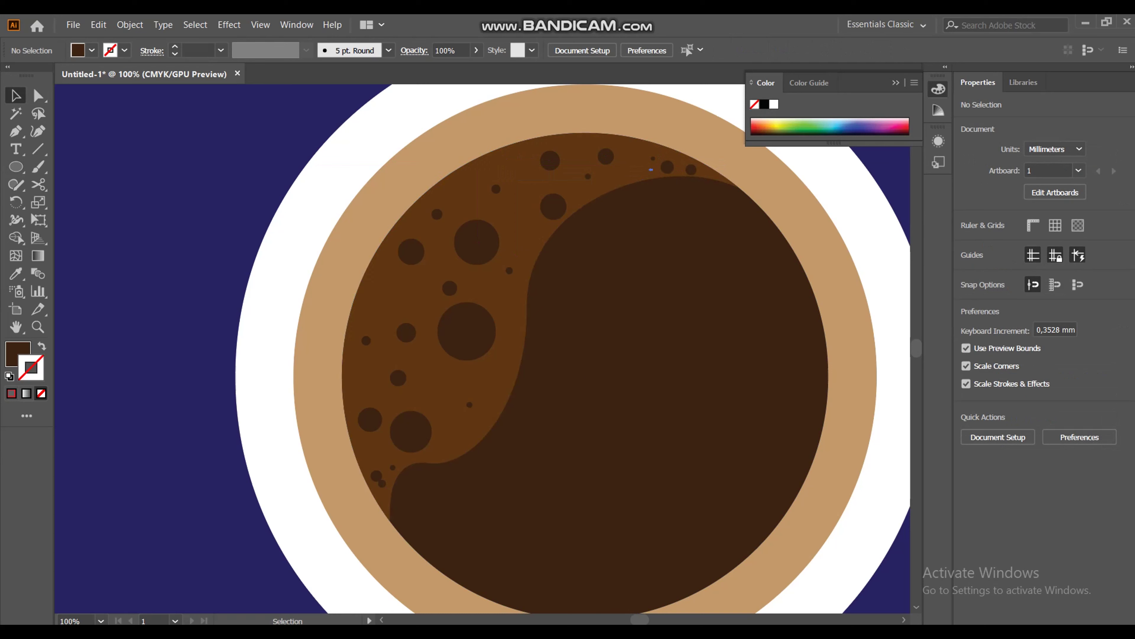
Step: Adjust the stray tiny path in the upper foam and zoom in on the bubbles
click(651, 169)
drag(651, 170, 655, 173)
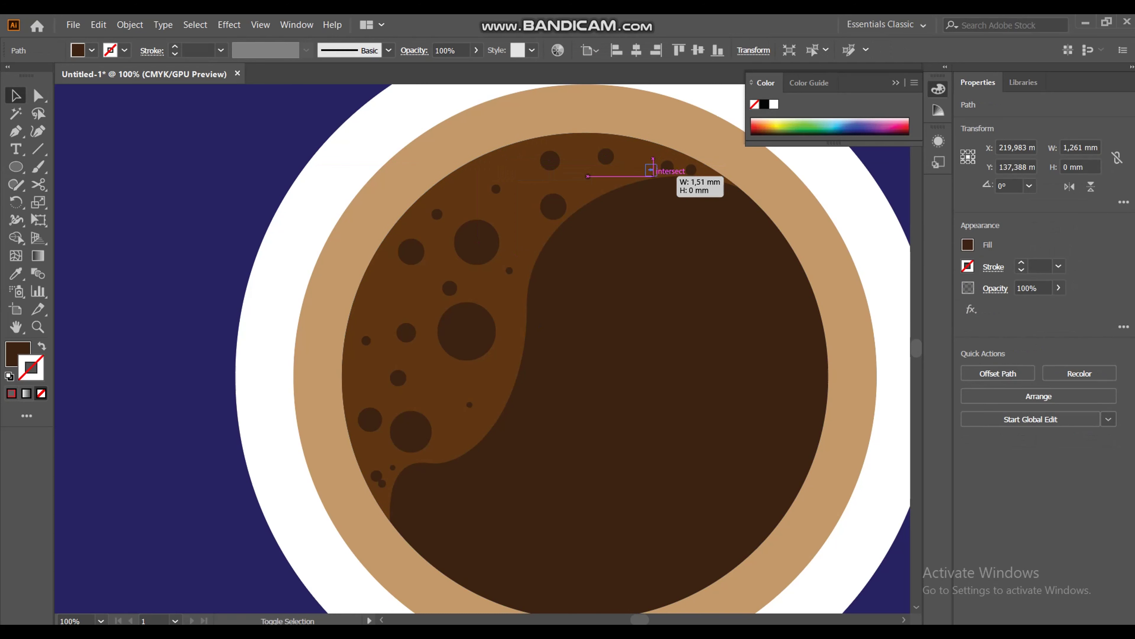
key(ctrl+shift+a)
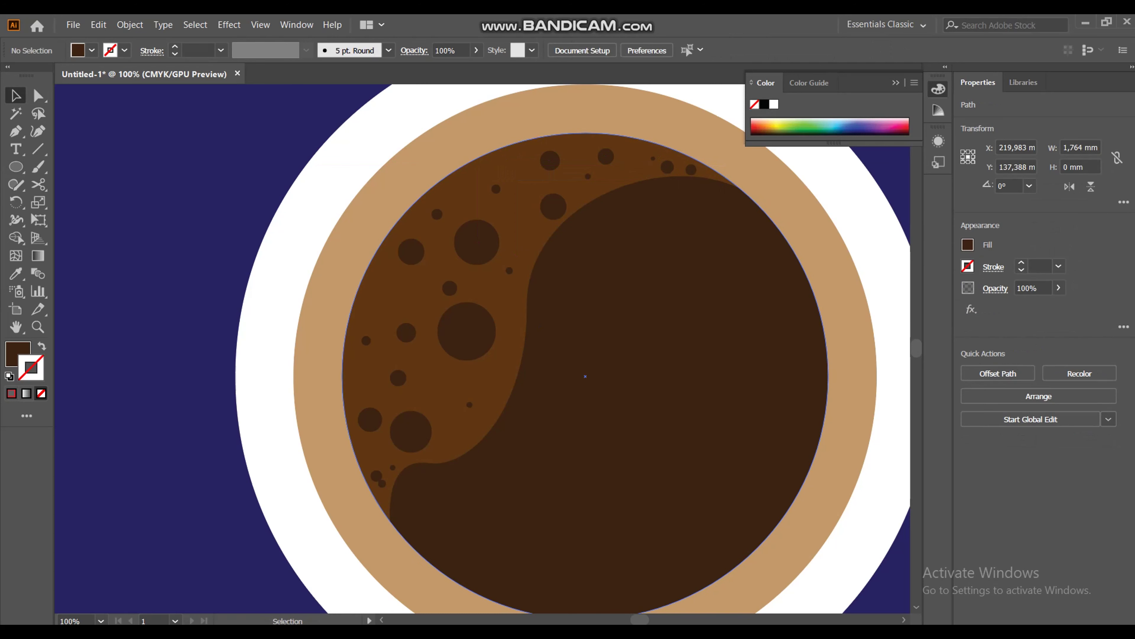
key(z)
click(477, 303)
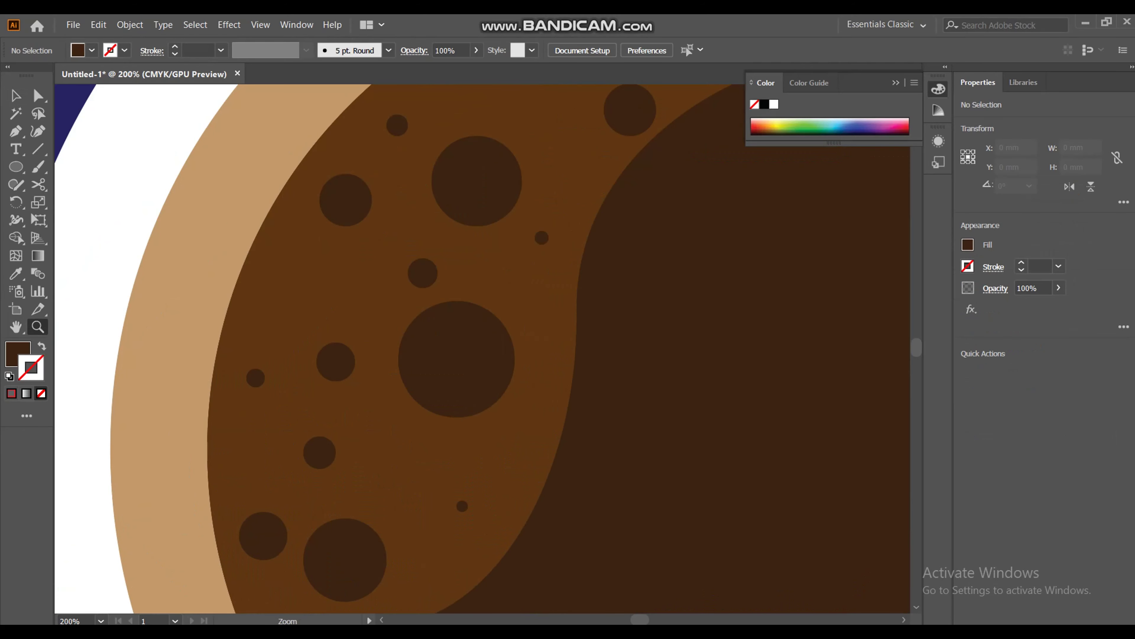
Step: Draw a closed curved highlight shape over the large bubble, shown with a red outline
key(v)
key(p)
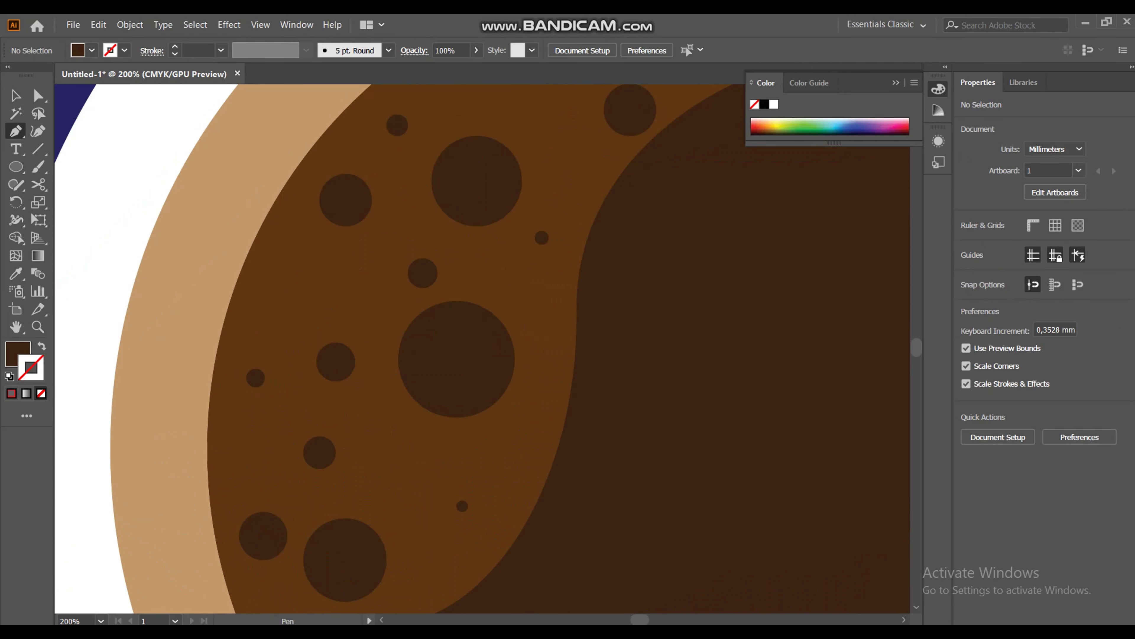
click(419, 347)
click(492, 335)
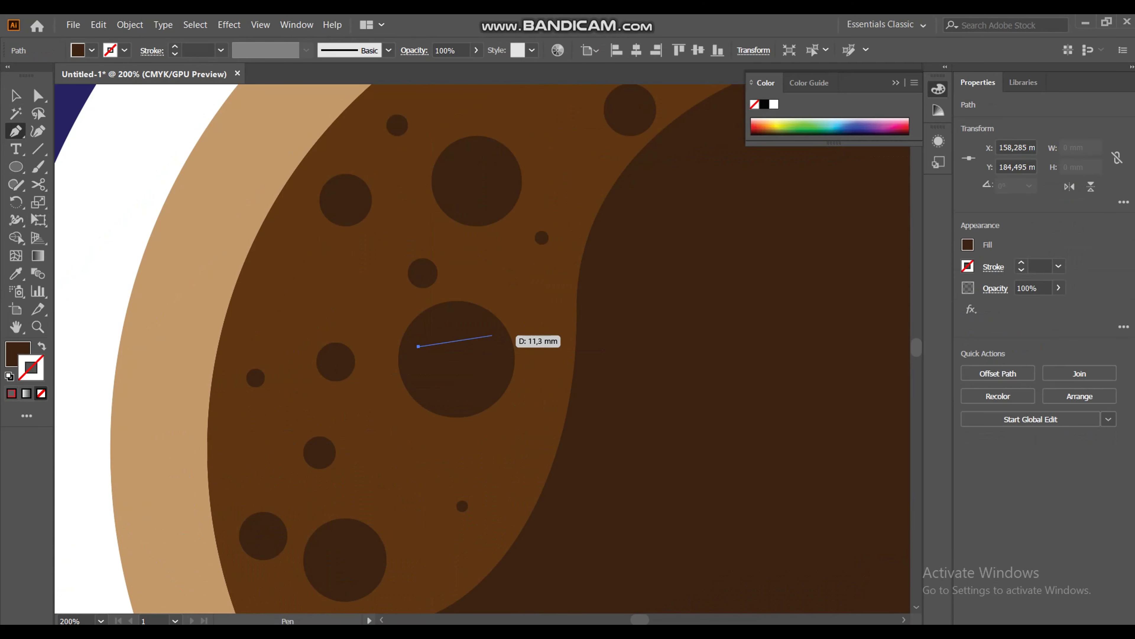
drag(502, 350, 534, 363)
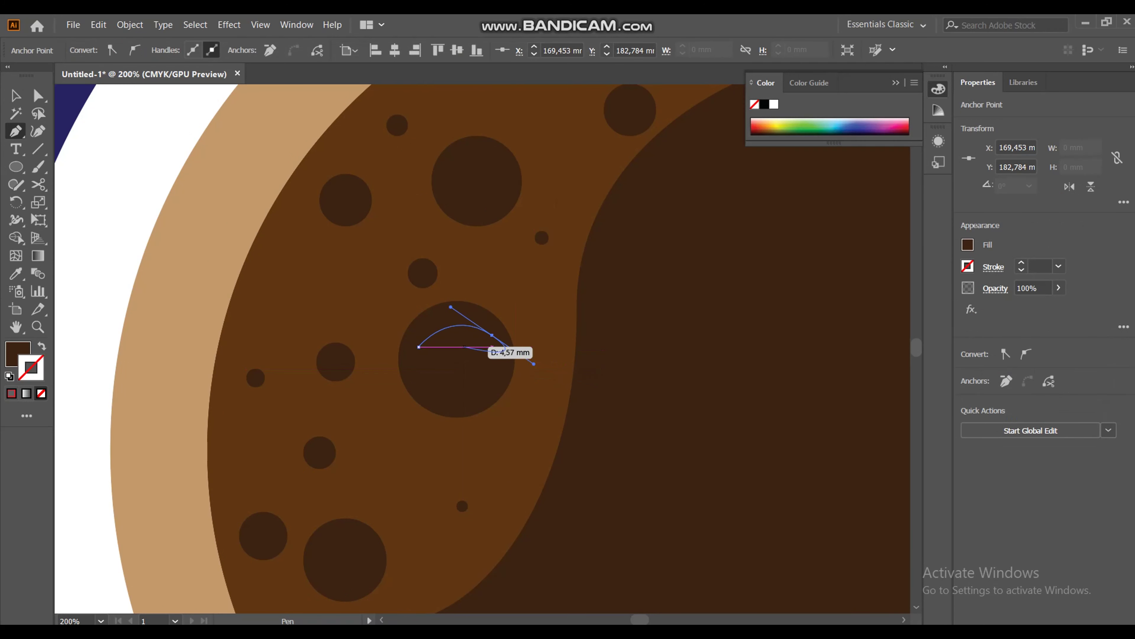
click(493, 335)
mouse_move(426, 351)
mouse_down()
mouse_move(396, 384)
mouse_move(406, 388)
mouse_up()
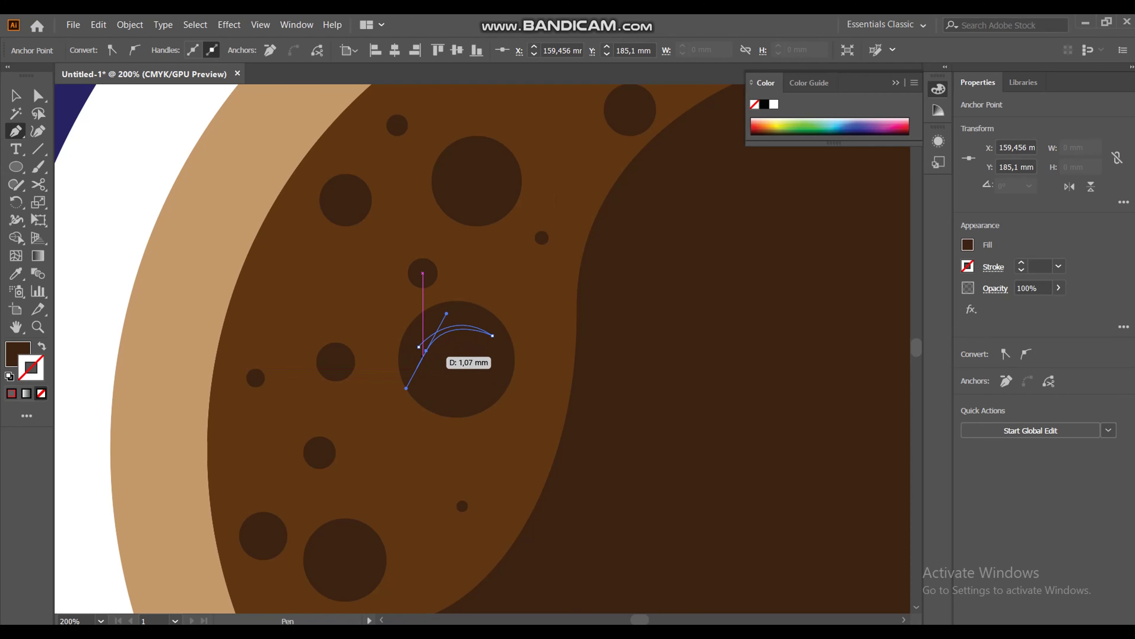
key(shift+x)
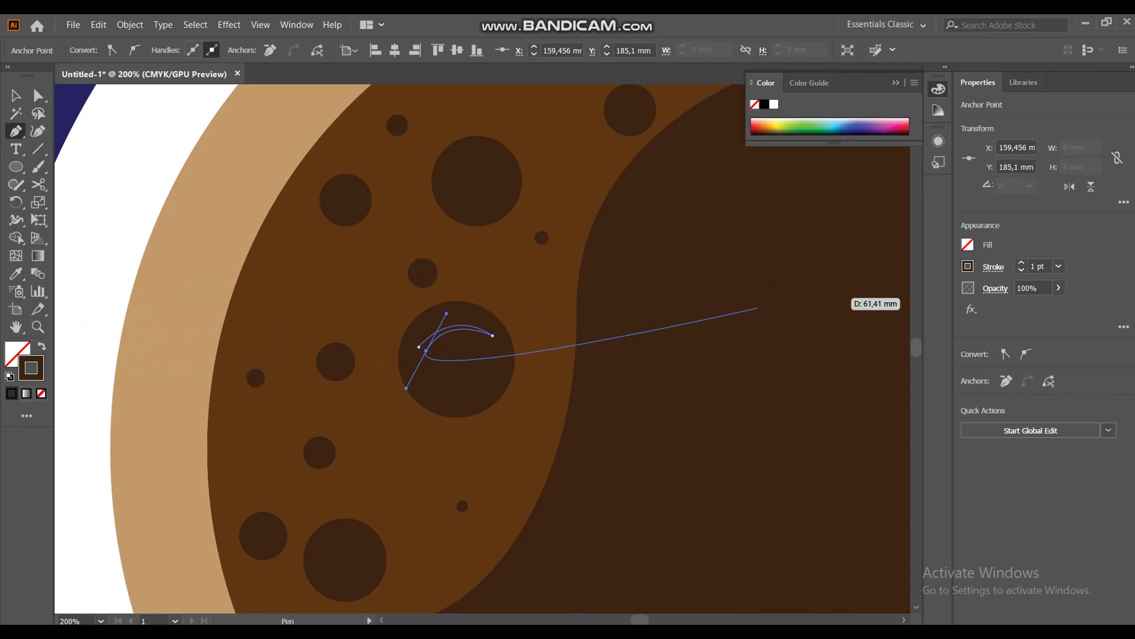
click(968, 266)
click(847, 319)
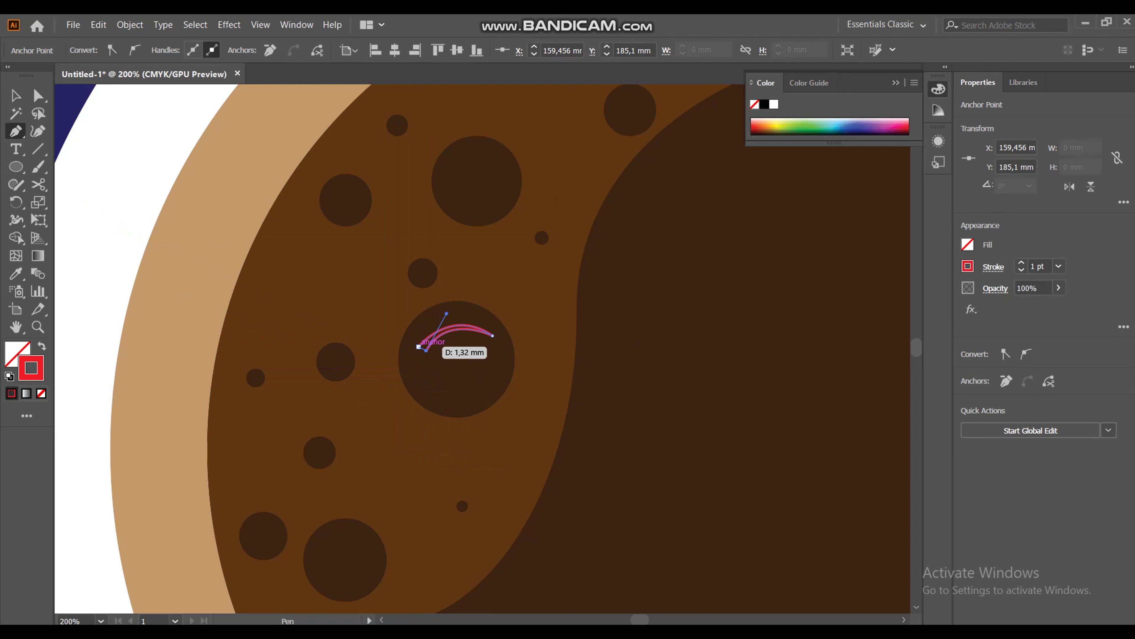
click(426, 351)
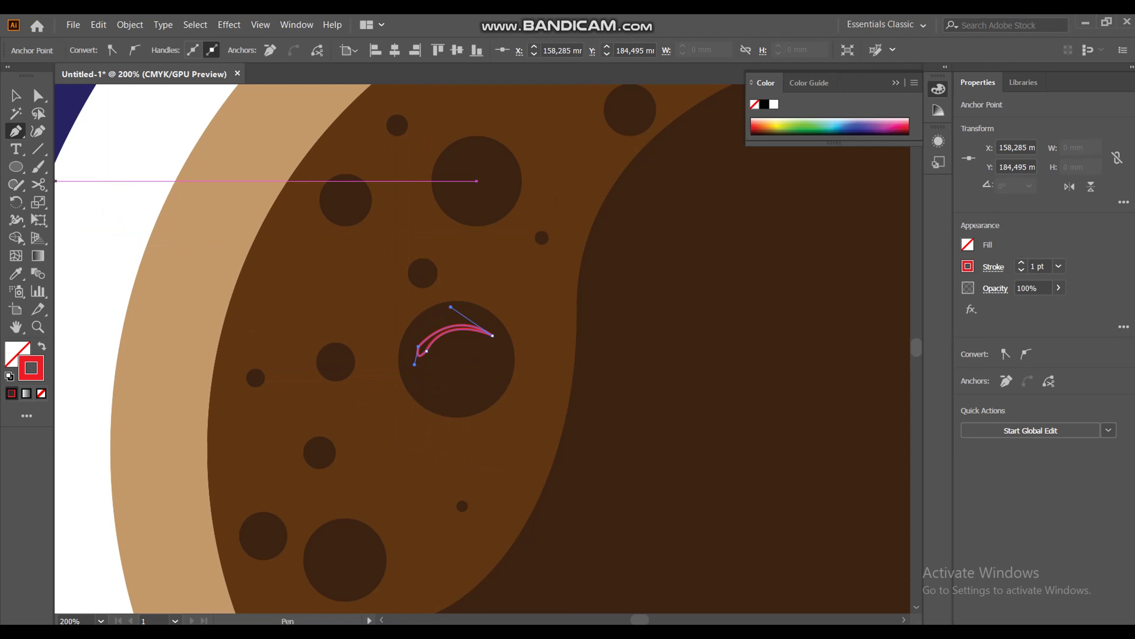
key(v)
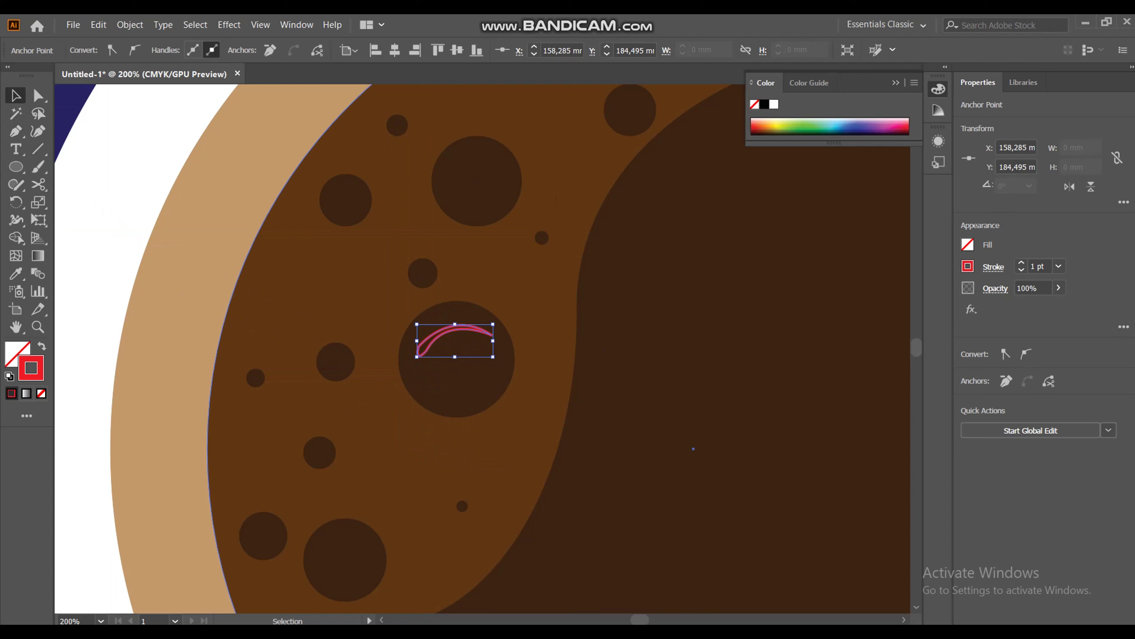
Step: Make the highlight's fill and outline both white
click(968, 266)
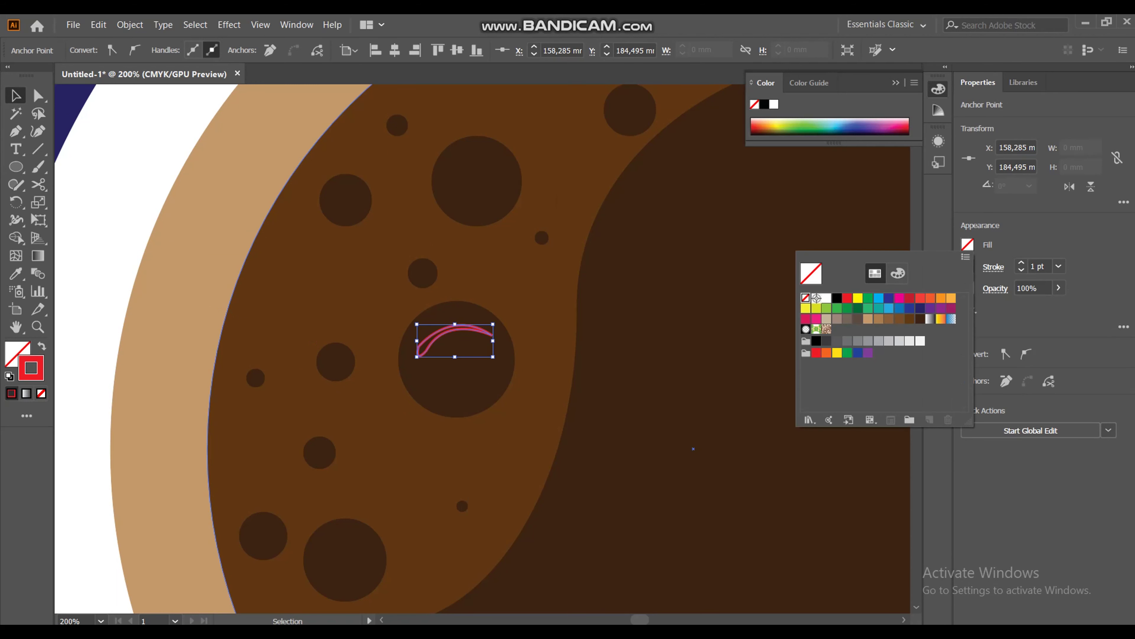
click(827, 298)
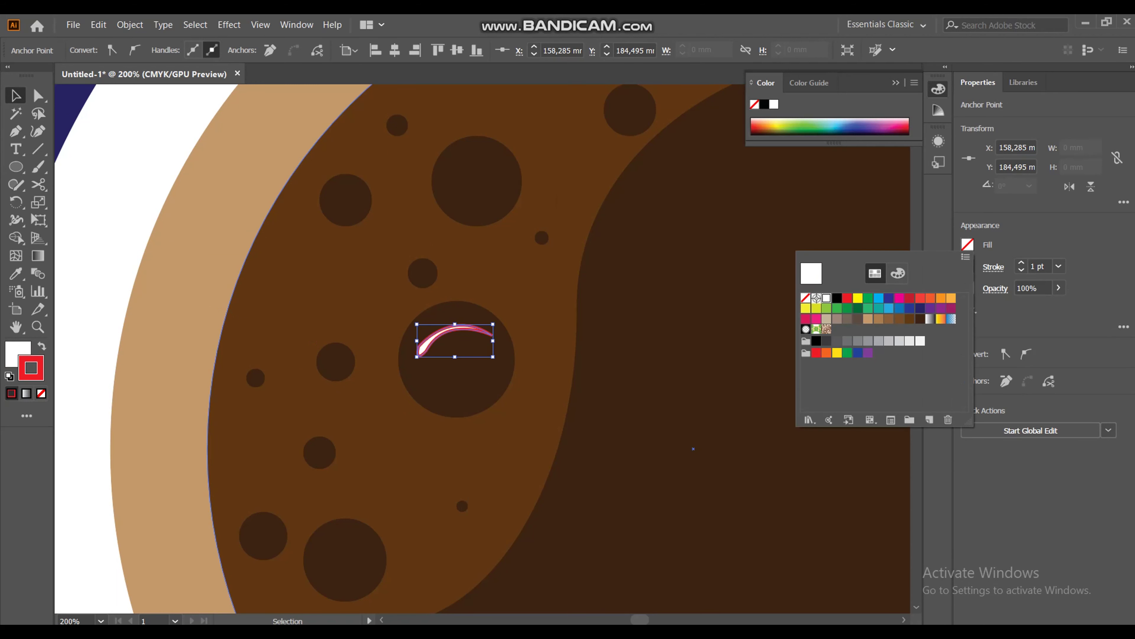
key(Escape)
click(967, 266)
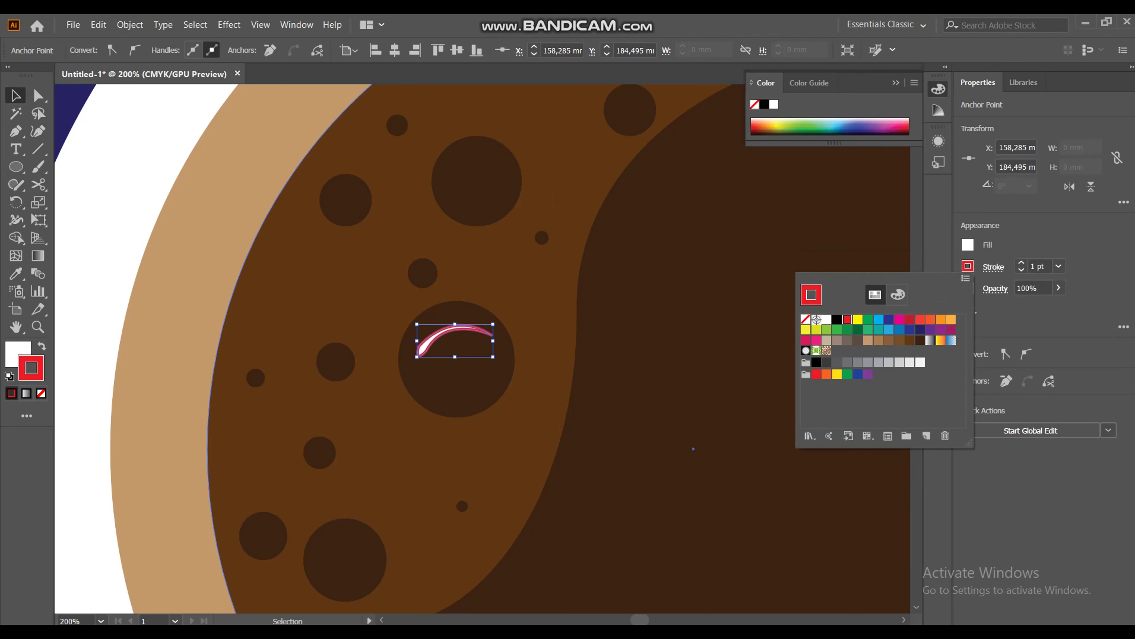
click(827, 319)
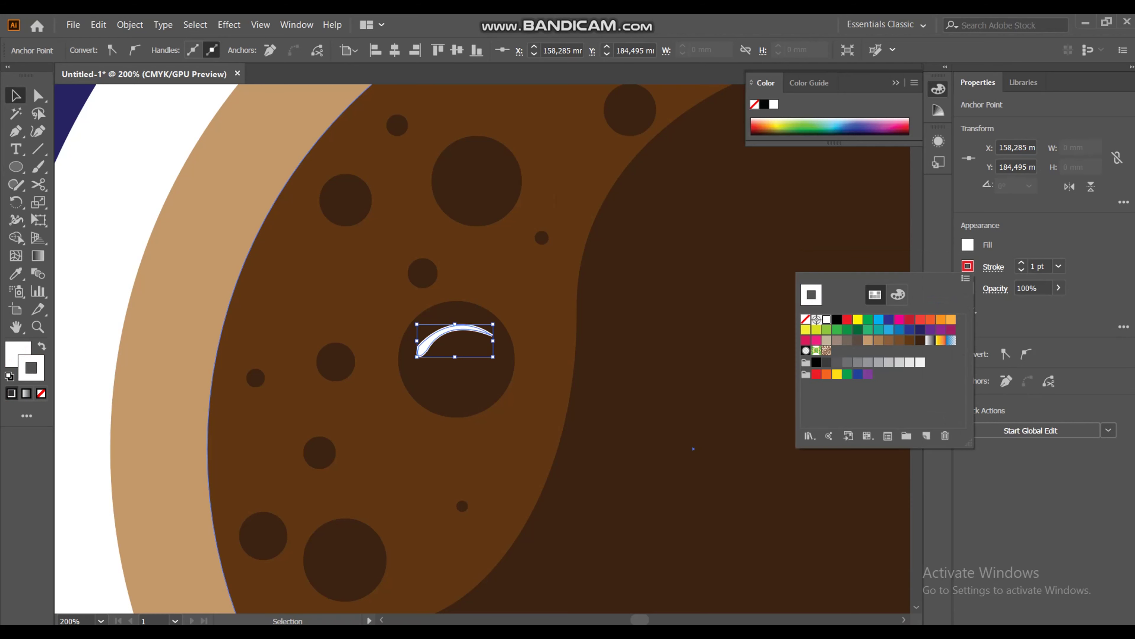
key(Escape)
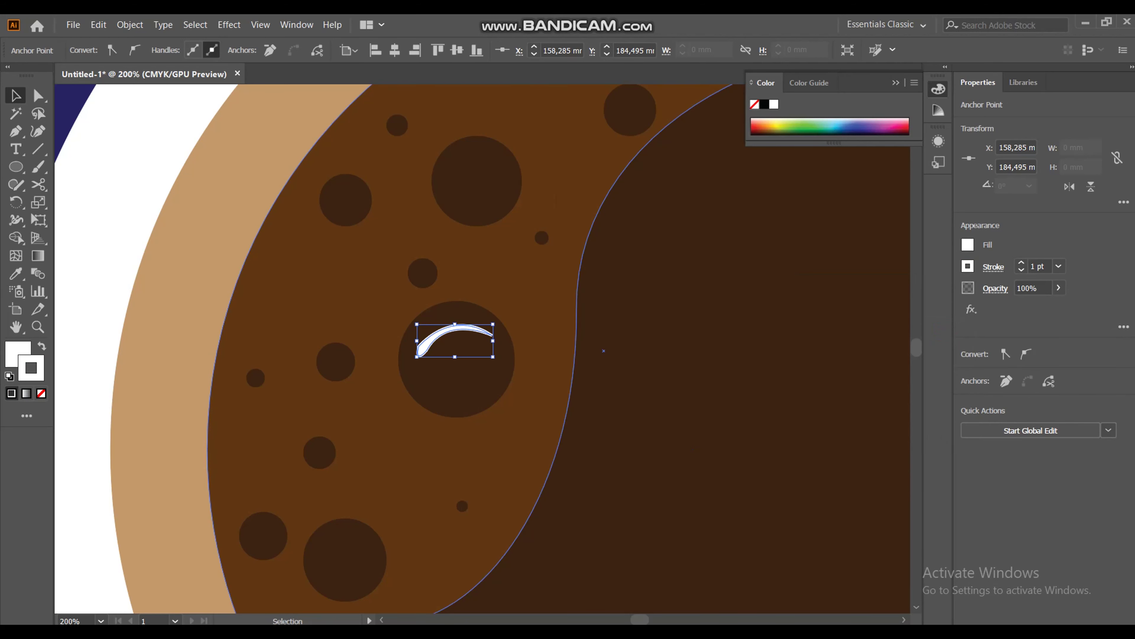
Step: Rotate the white highlight and move it onto the large bubble's upper-right edge
drag(497, 358, 527, 387)
drag(469, 334, 485, 323)
drag(514, 360, 539, 375)
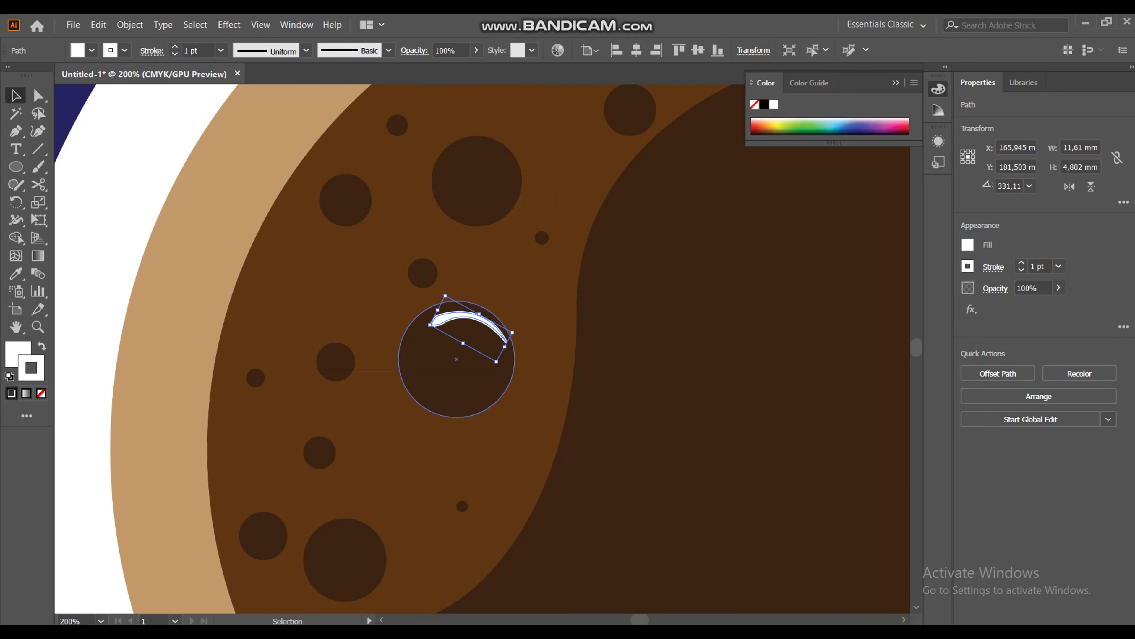
drag(514, 371, 518, 376)
drag(506, 336, 513, 369)
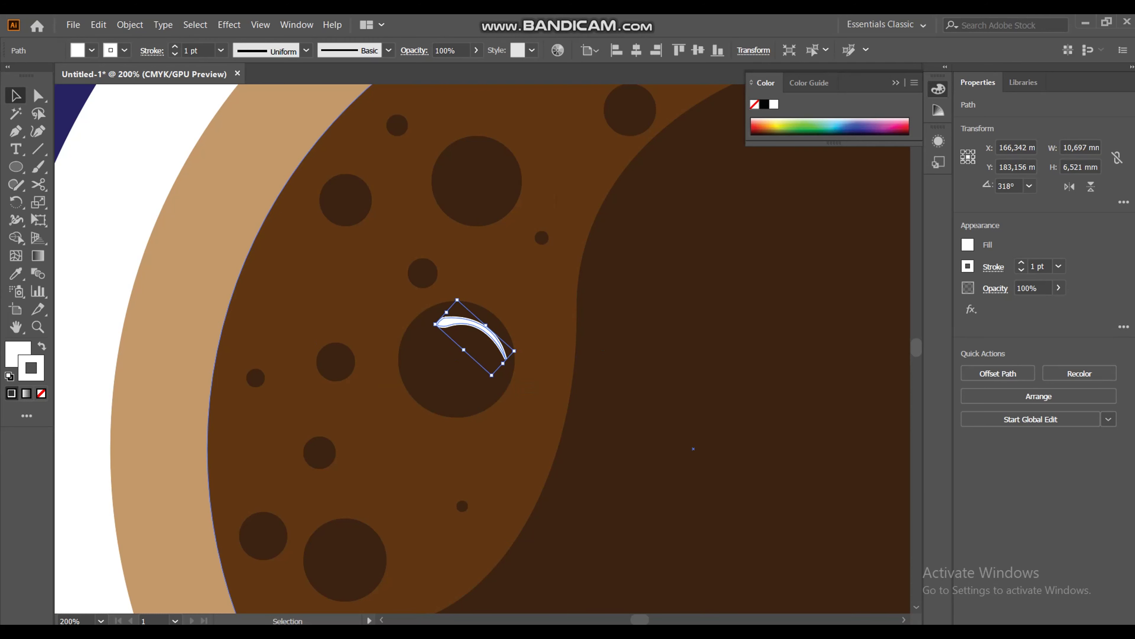
key(ctrl+shift+a)
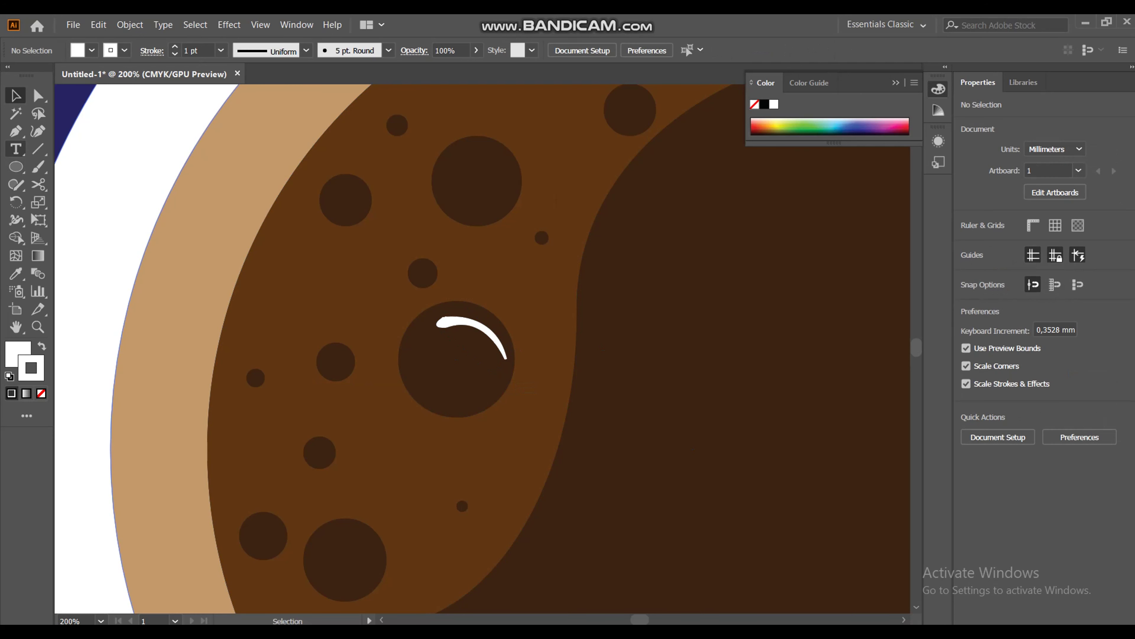
key(l)
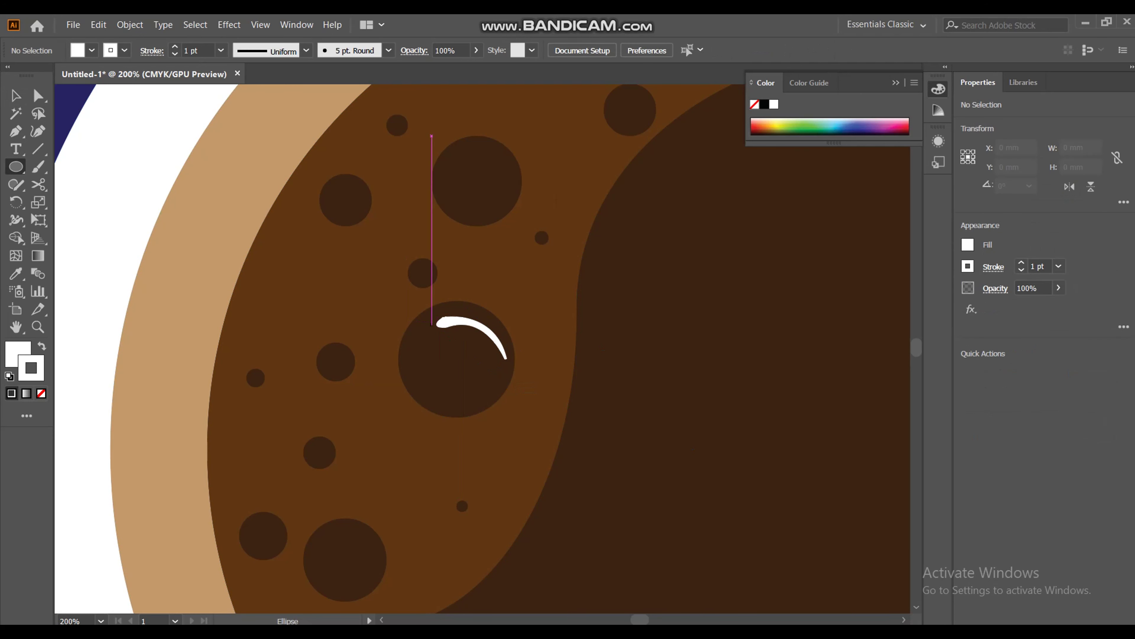
Step: Draw a small white oval left of the highlight arc, tilt it to match, and add a white circle on the upper bubble
mouse_move(414, 327)
mouse_down()
mouse_move(426, 350)
mouse_move(416, 347)
mouse_move(428, 347)
mouse_up()
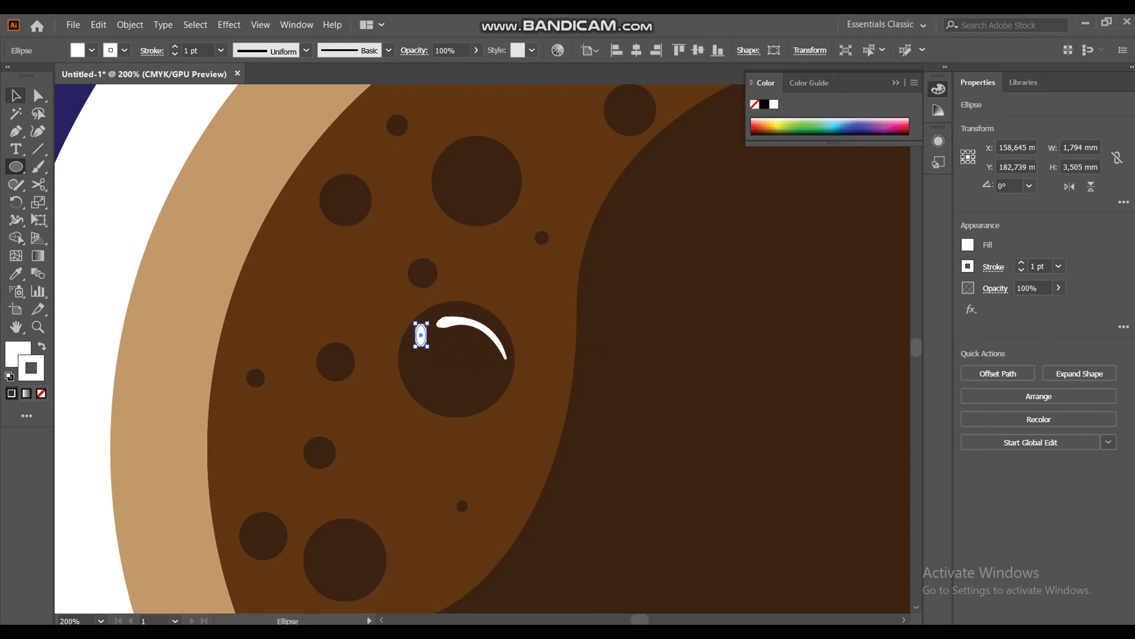
key(v)
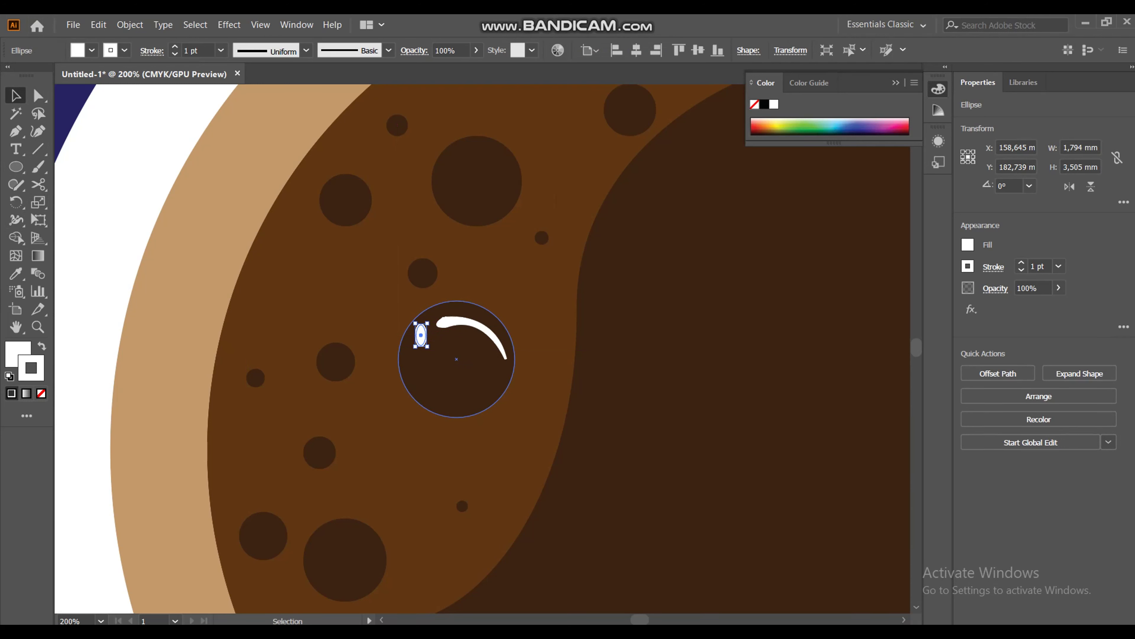
key(z)
click(341, 291)
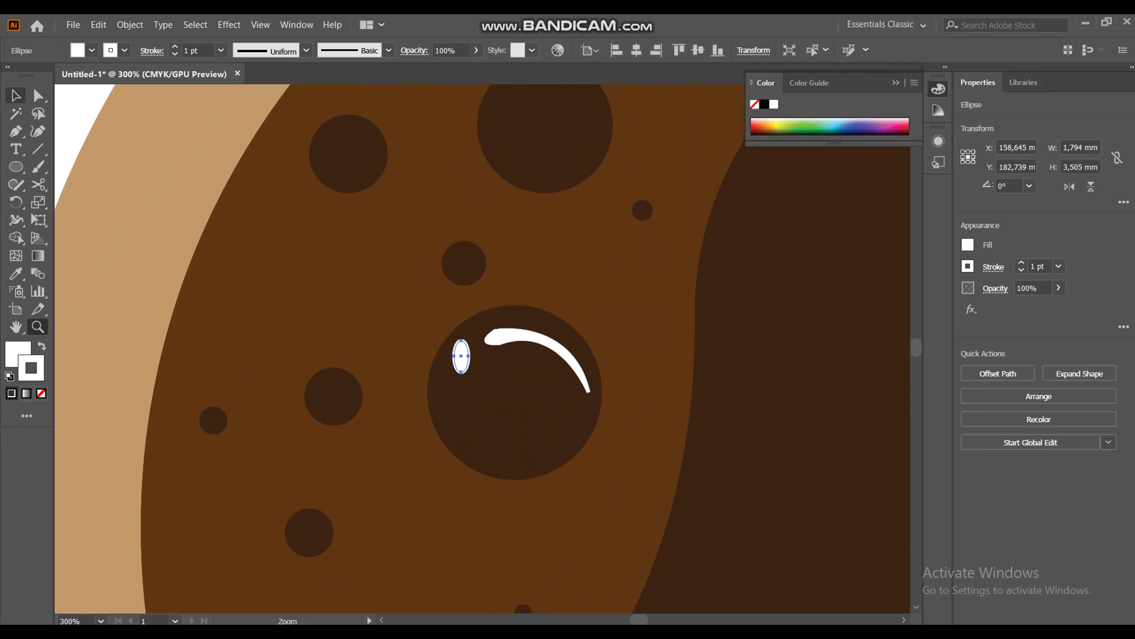
key(v)
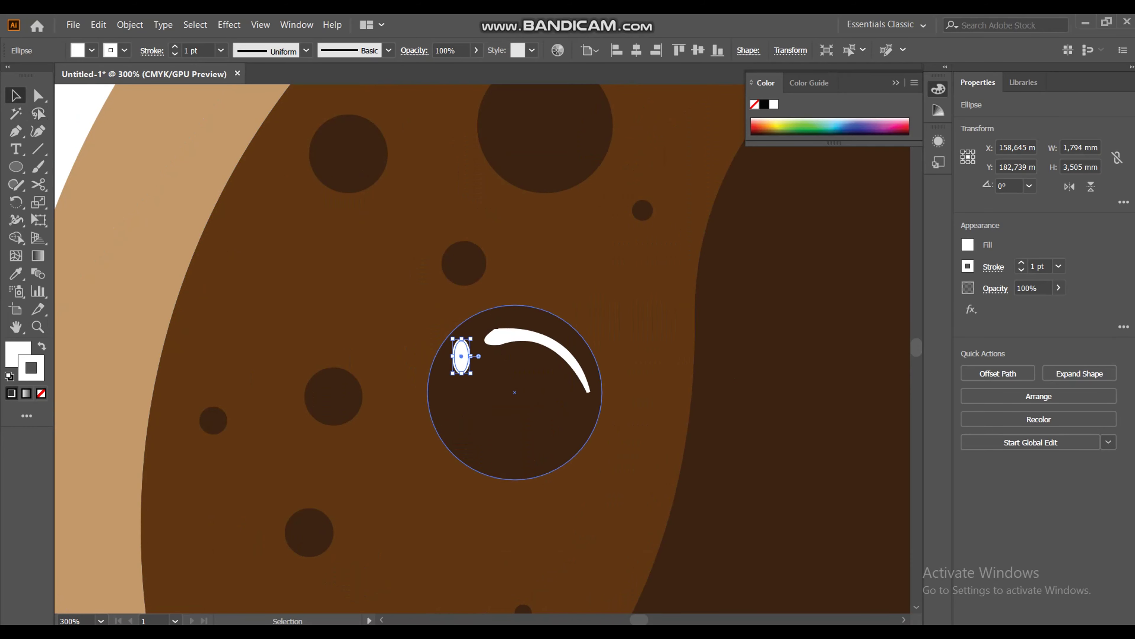
click(478, 358)
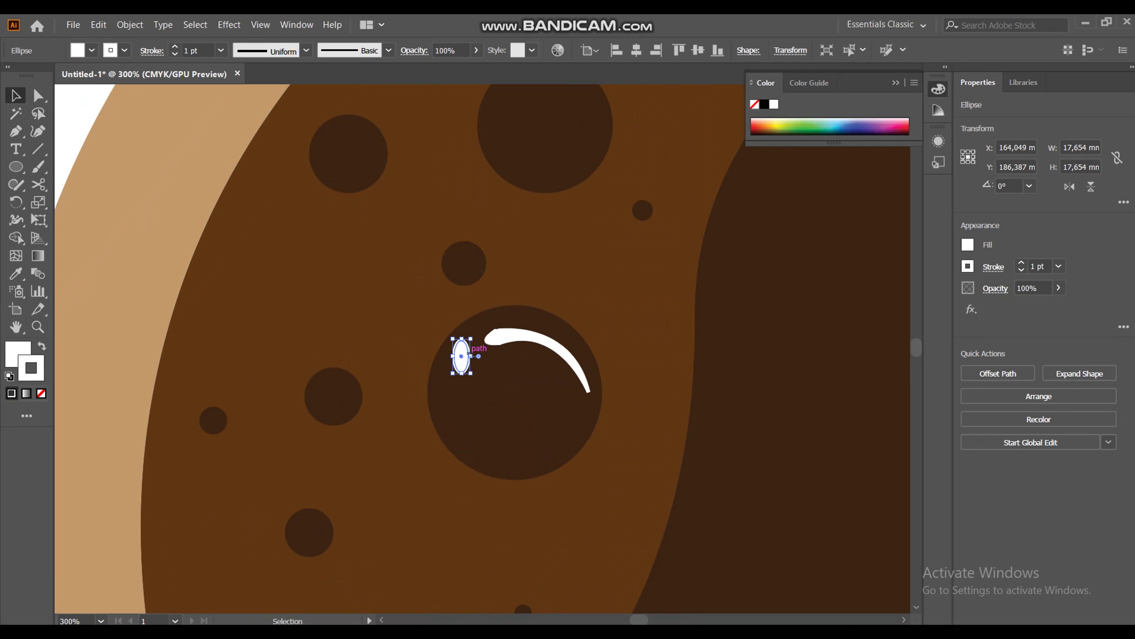
mouse_move(474, 337)
mouse_down()
mouse_move(492, 360)
mouse_move(487, 347)
mouse_up()
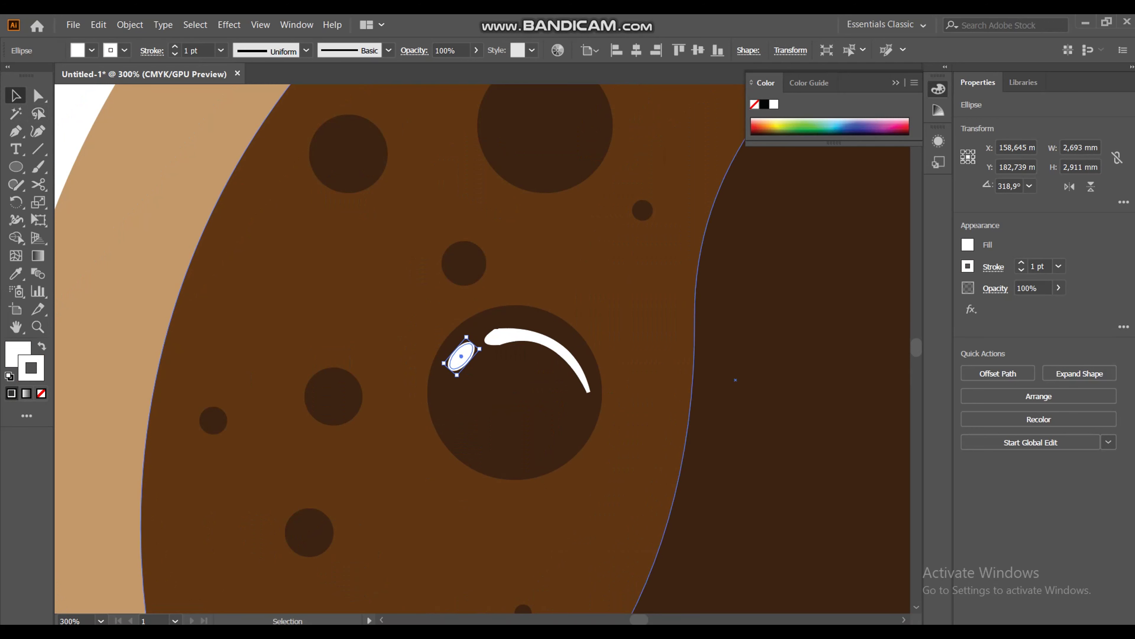
click(340, 448)
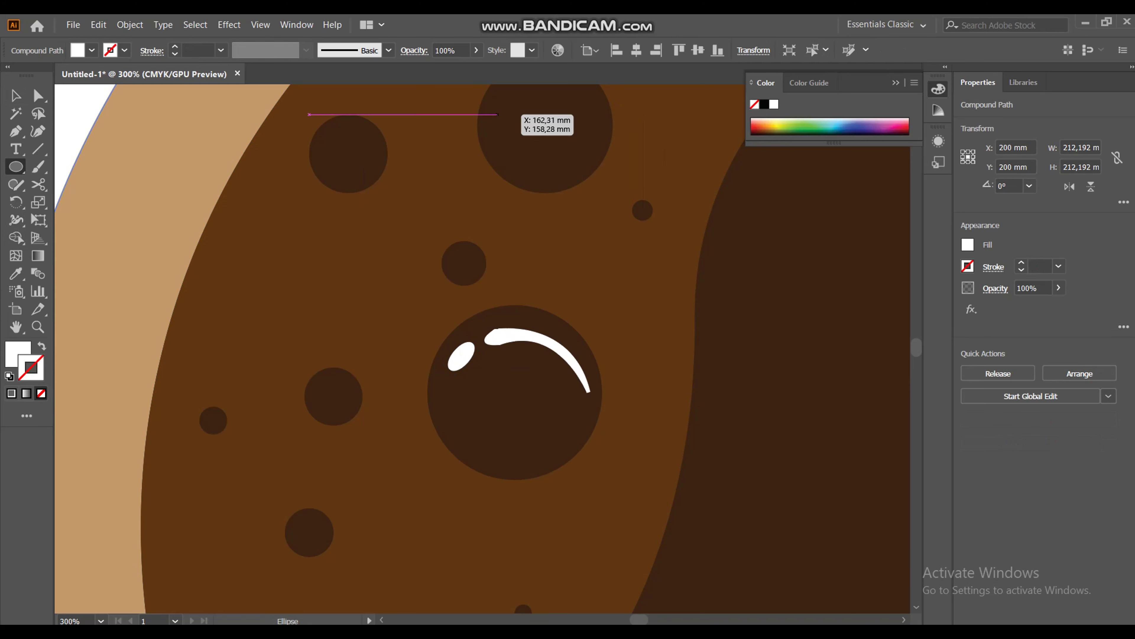
drag(498, 115, 537, 154)
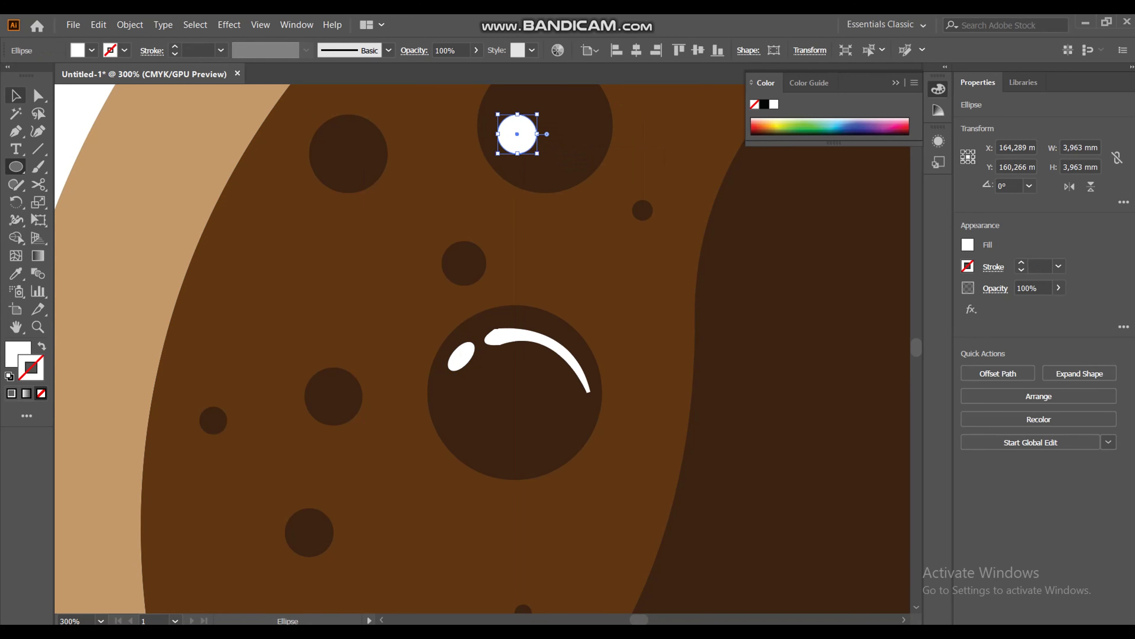
Step: Move the white dot onto the upper-left of the left bubble
alt+click(513, 488)
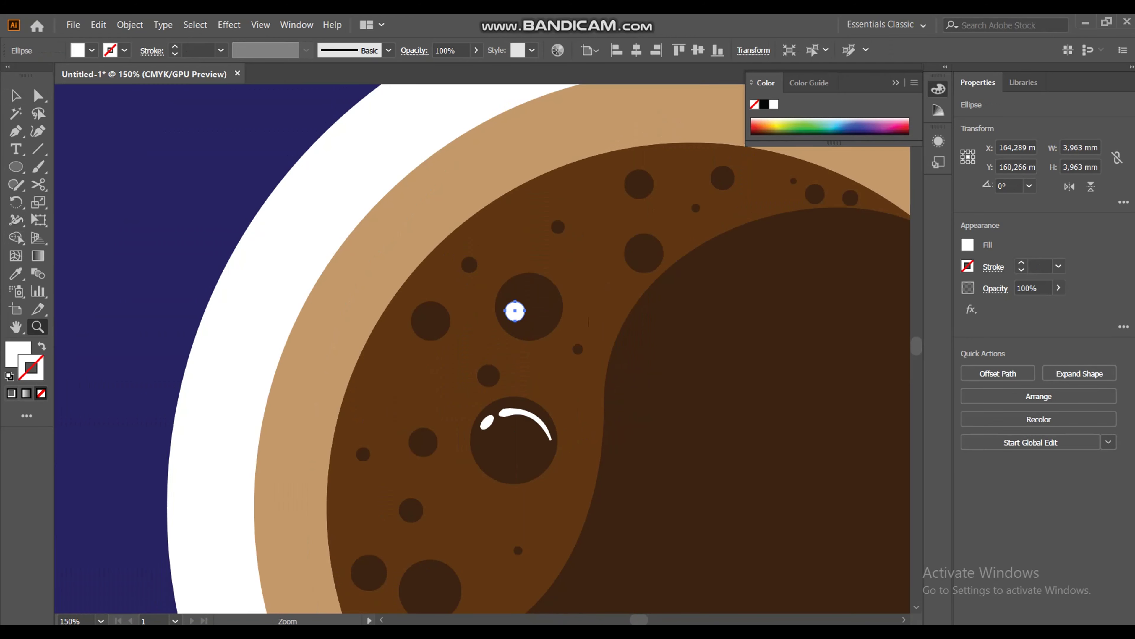
key(v)
drag(515, 310, 529, 287)
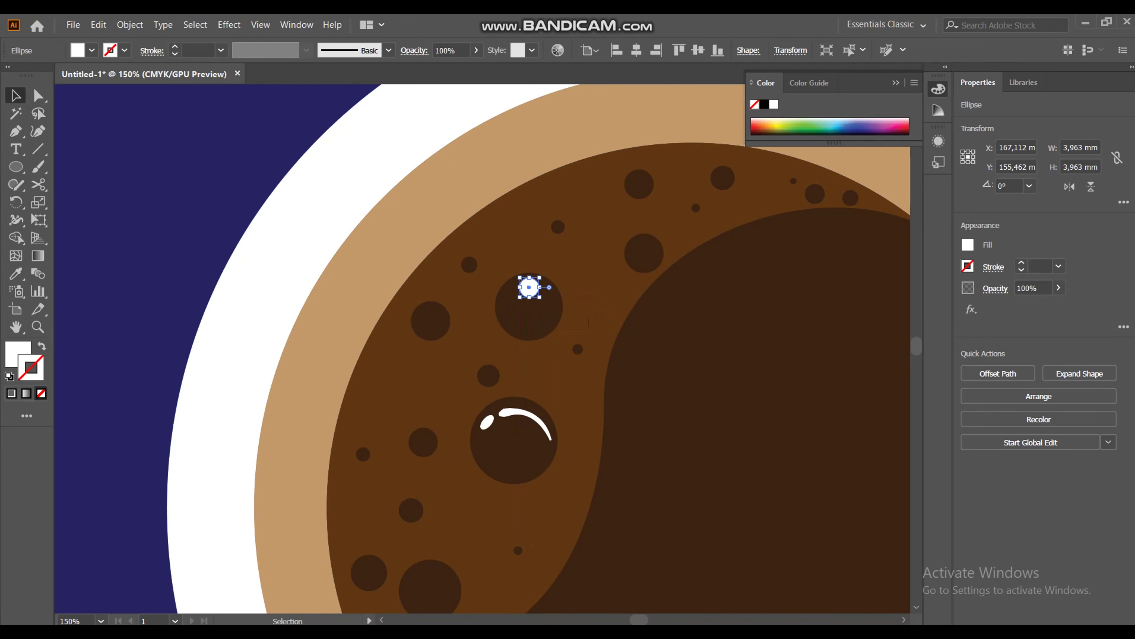
key(ctrl+shift+a)
drag(530, 287, 431, 315)
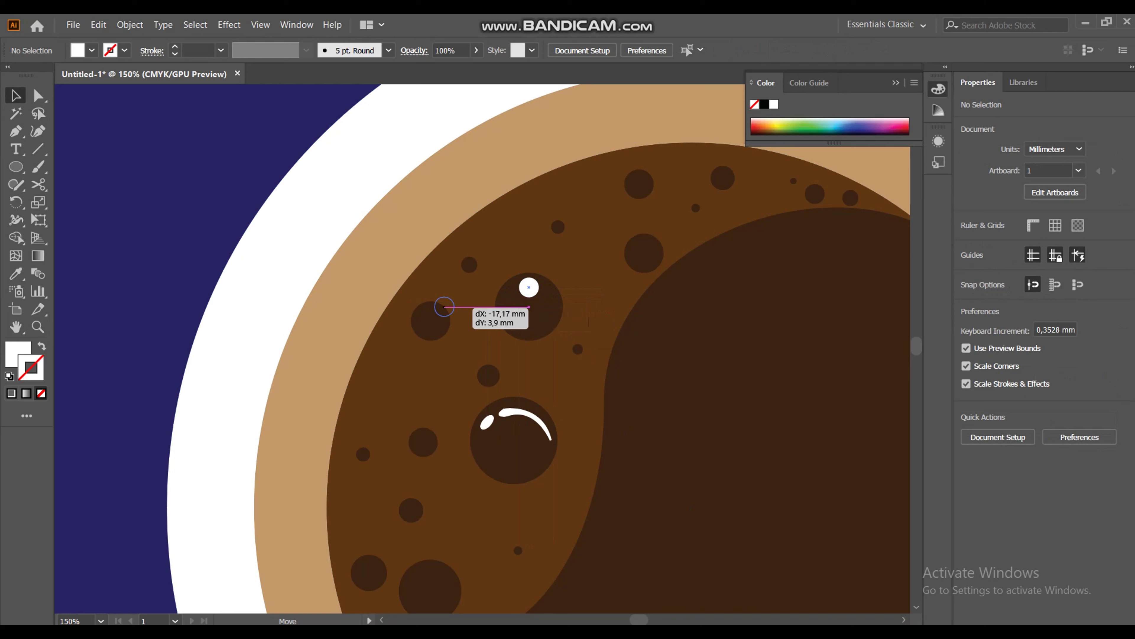
drag(431, 315, 430, 310)
key(ctrl+shift+a)
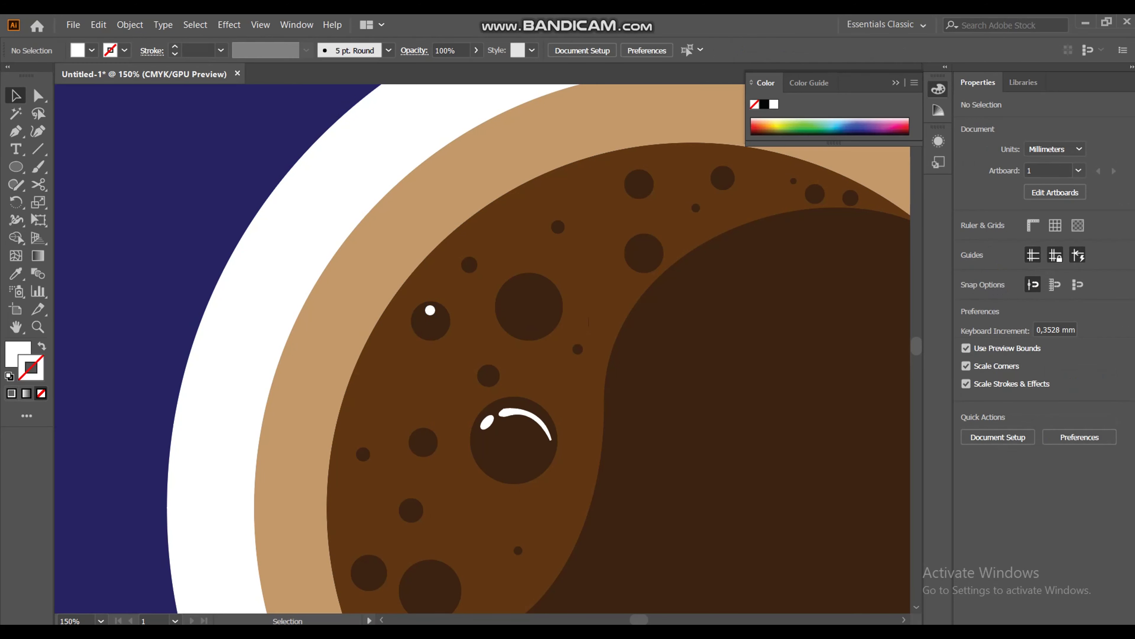
Step: Draw tiny white dots on the top, top-right and two lower-left bubbles
key(l)
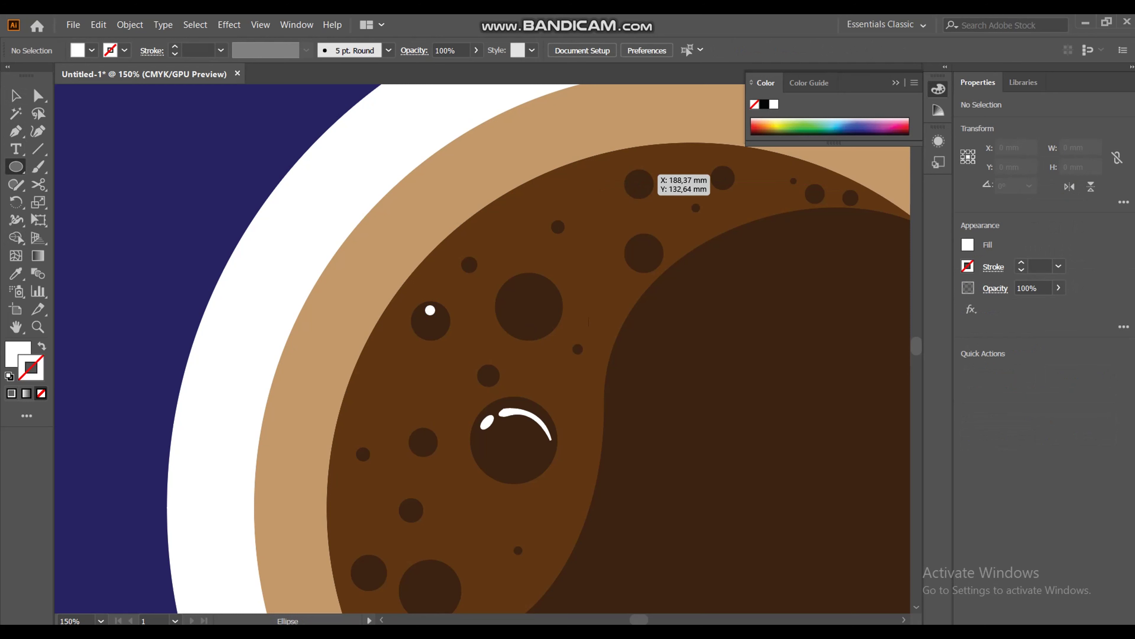
drag(639, 179, 639, 179)
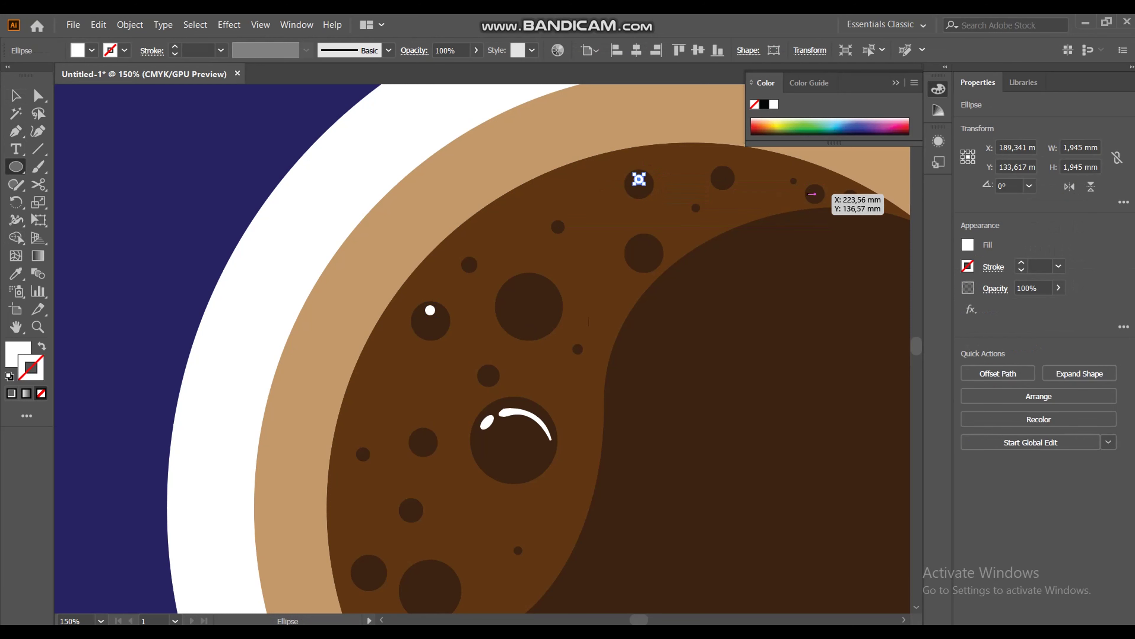
drag(815, 194, 819, 185)
drag(410, 508, 414, 506)
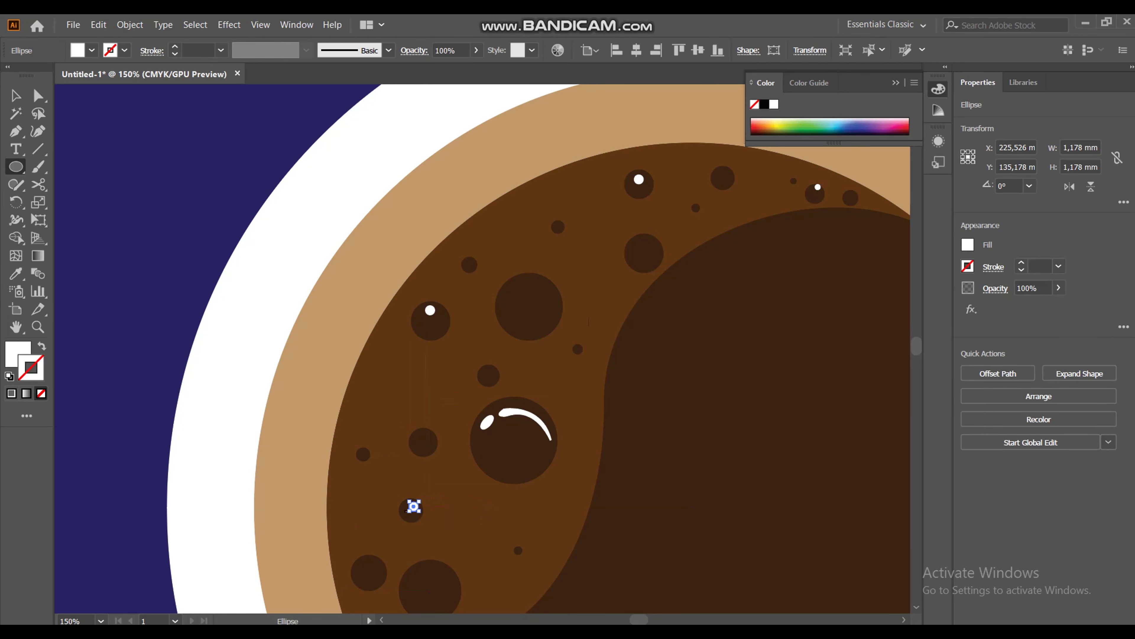
drag(366, 559, 371, 574)
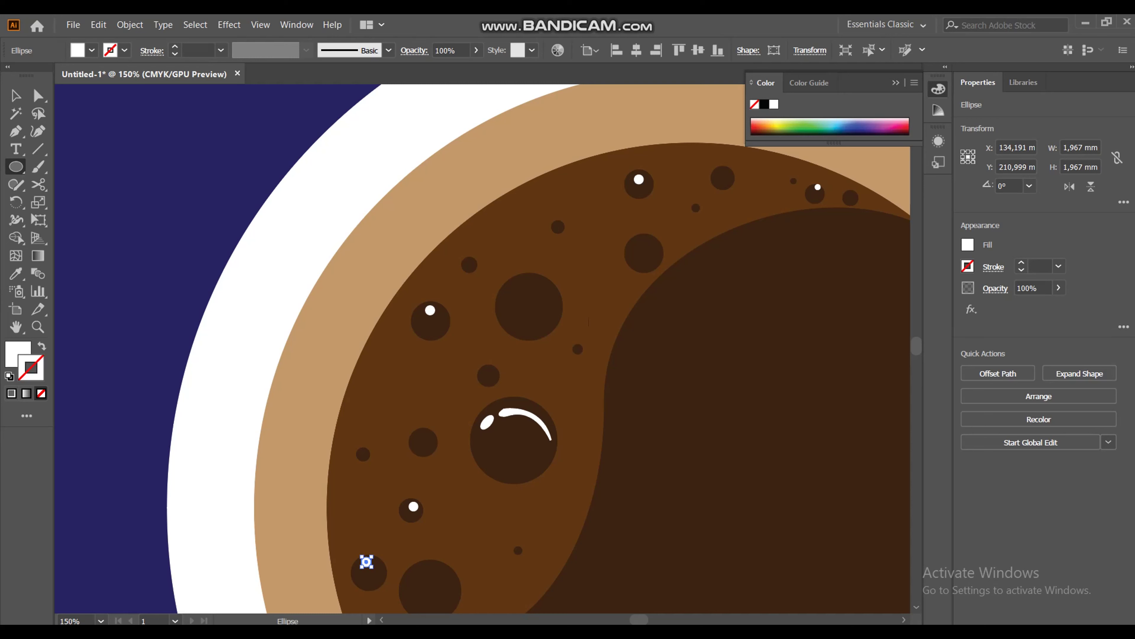
Step: Group the white highlight arc and small oval together
key(v)
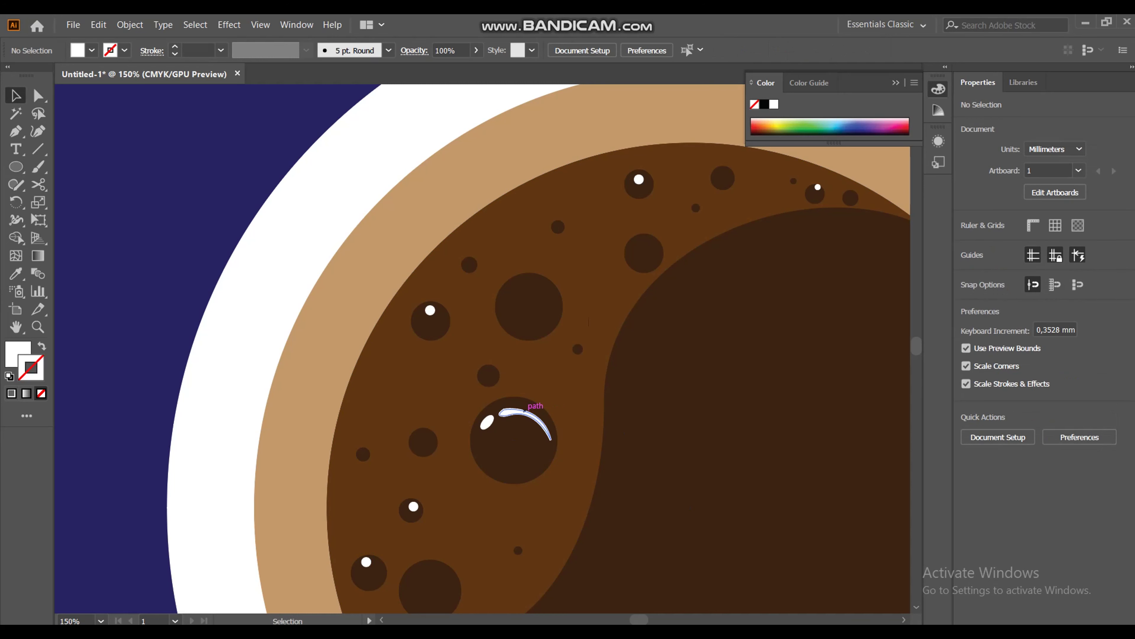
click(530, 413)
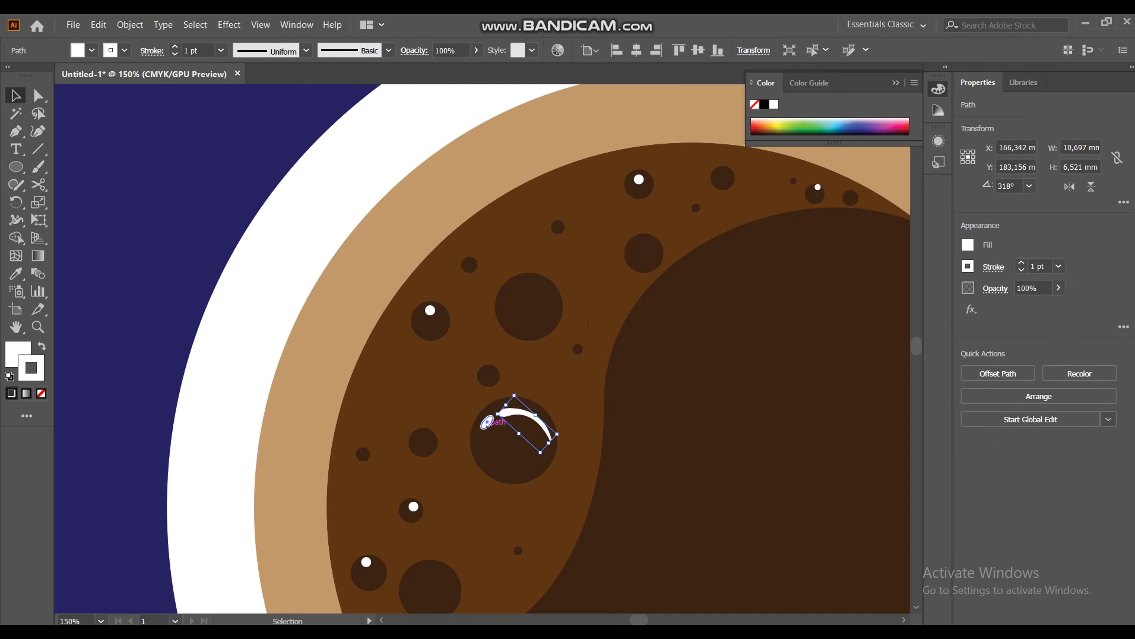
shift+click(486, 422)
click(130, 25)
click(147, 88)
Step: Copy the grouped highlight down onto the lower bubble and nudge it into place
mouse_move(526, 412)
mouse_down()
mouse_move(432, 577)
mouse_move(457, 591)
mouse_up()
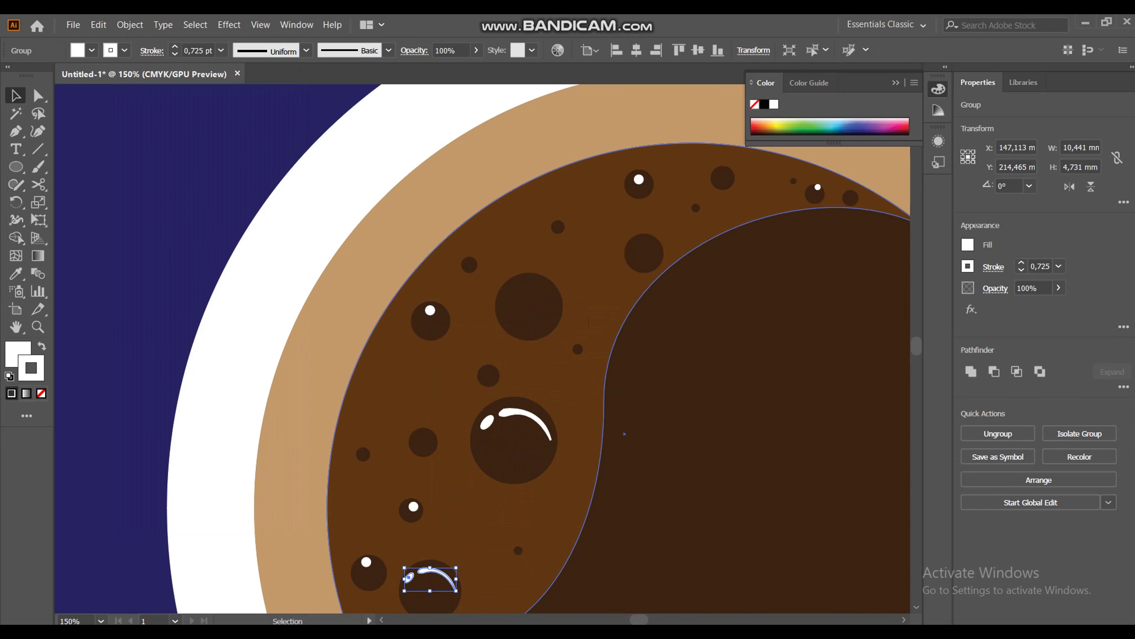
key(Up)
key(Right)
key(Up)
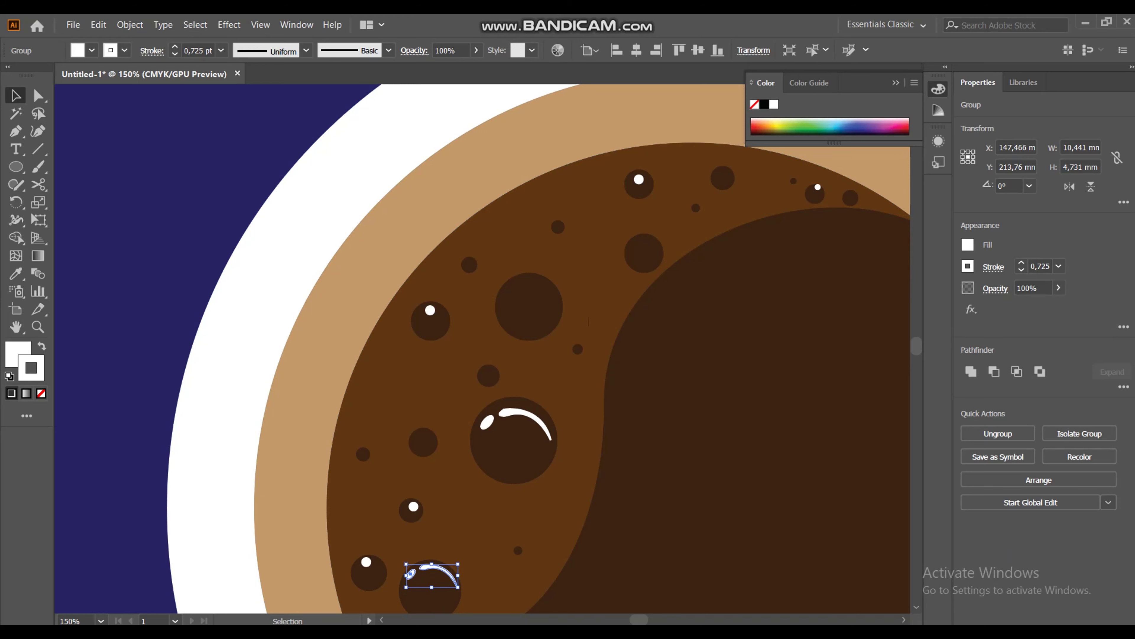
key(ctrl+shift+a)
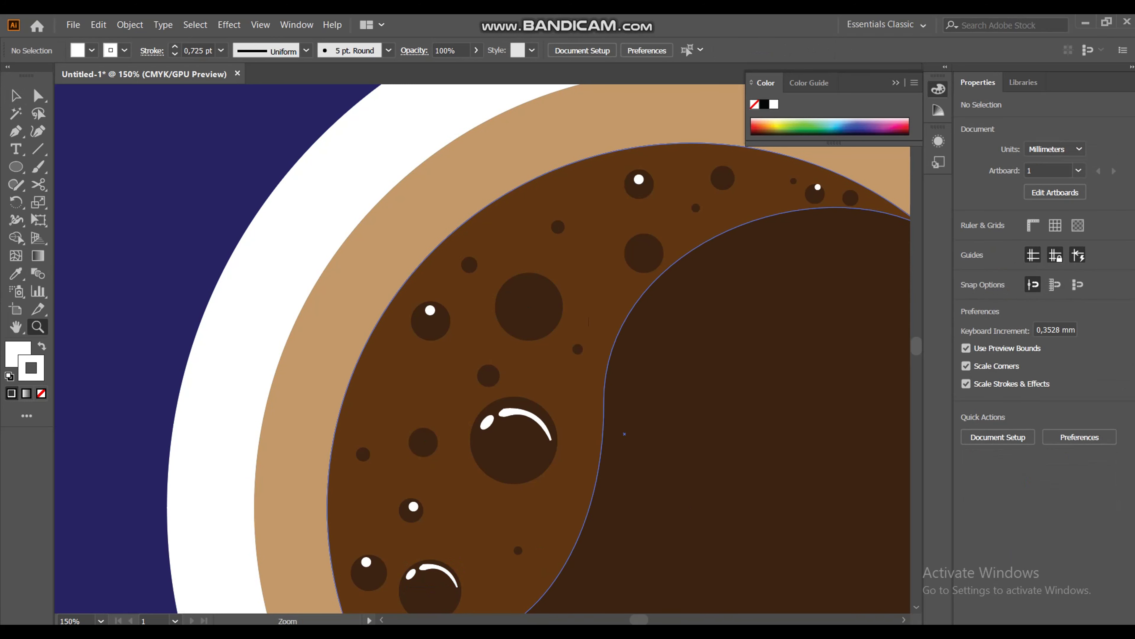
key(ctrl+1)
click(425, 432)
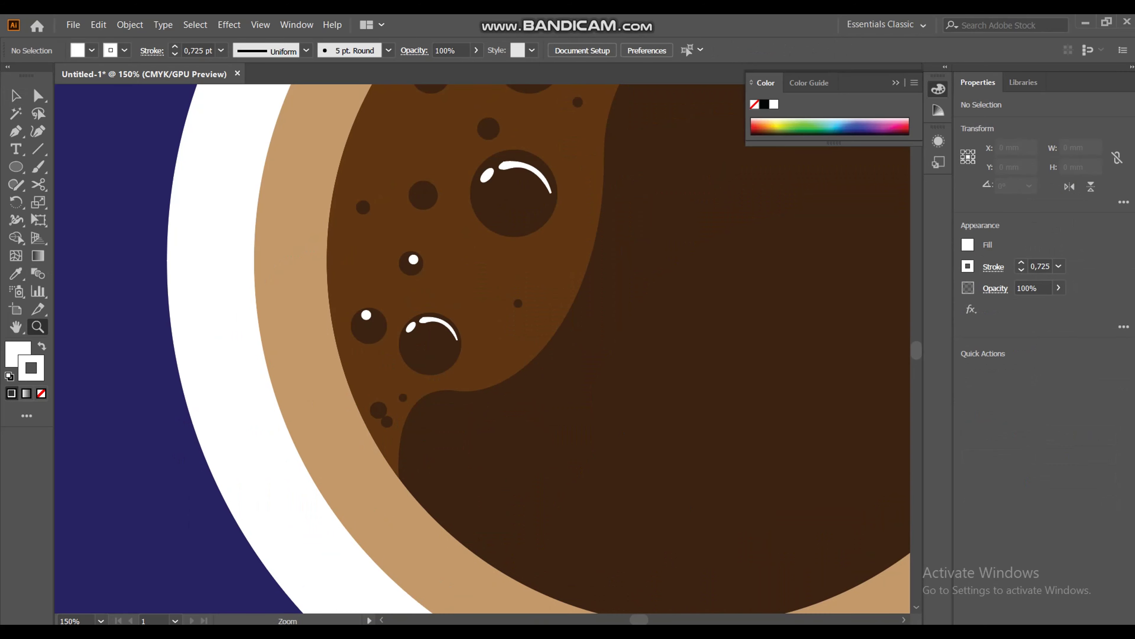
Step: Rotate the highlight copy so it curves along the bubble's right edge
key(v)
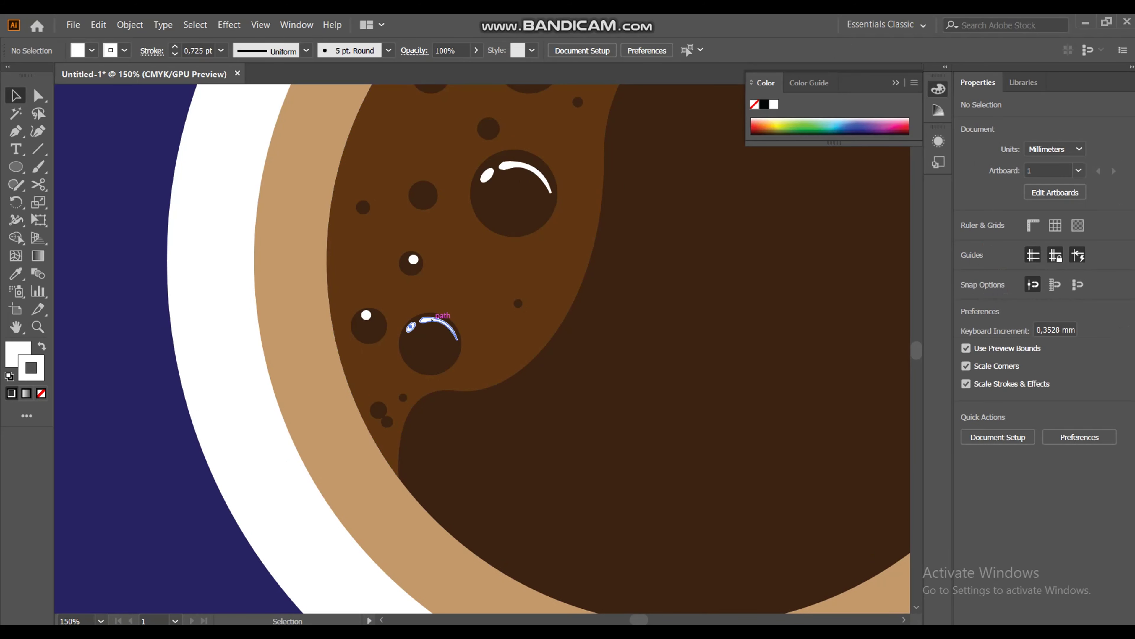
click(409, 327)
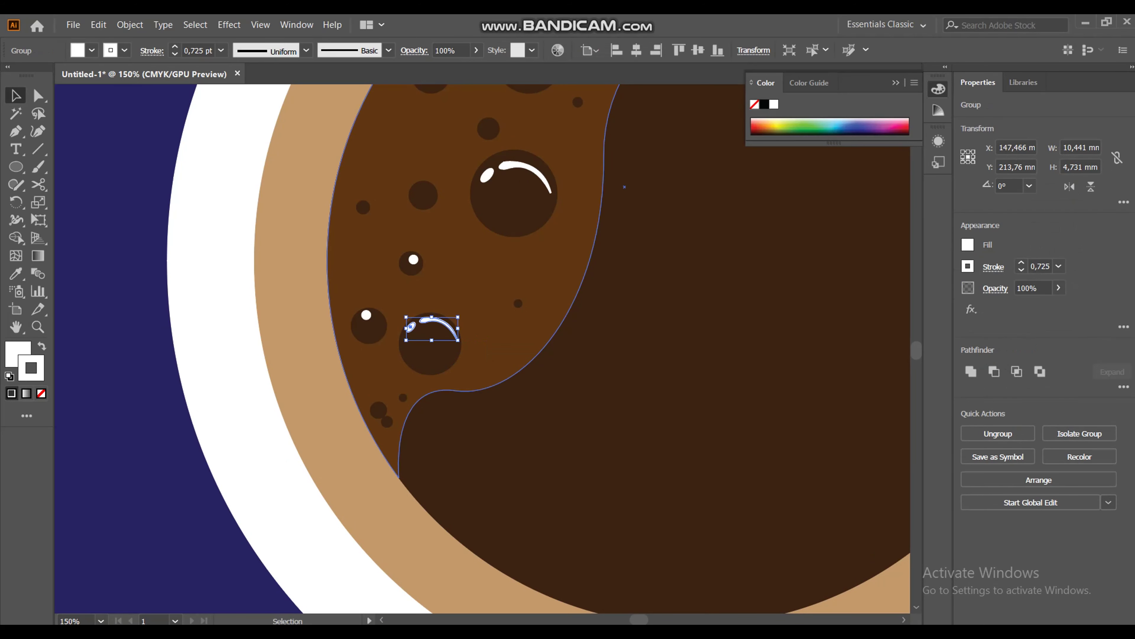
mouse_move(459, 341)
mouse_down()
mouse_move(407, 341)
mouse_move(440, 340)
mouse_up()
key(ctrl+shift+a)
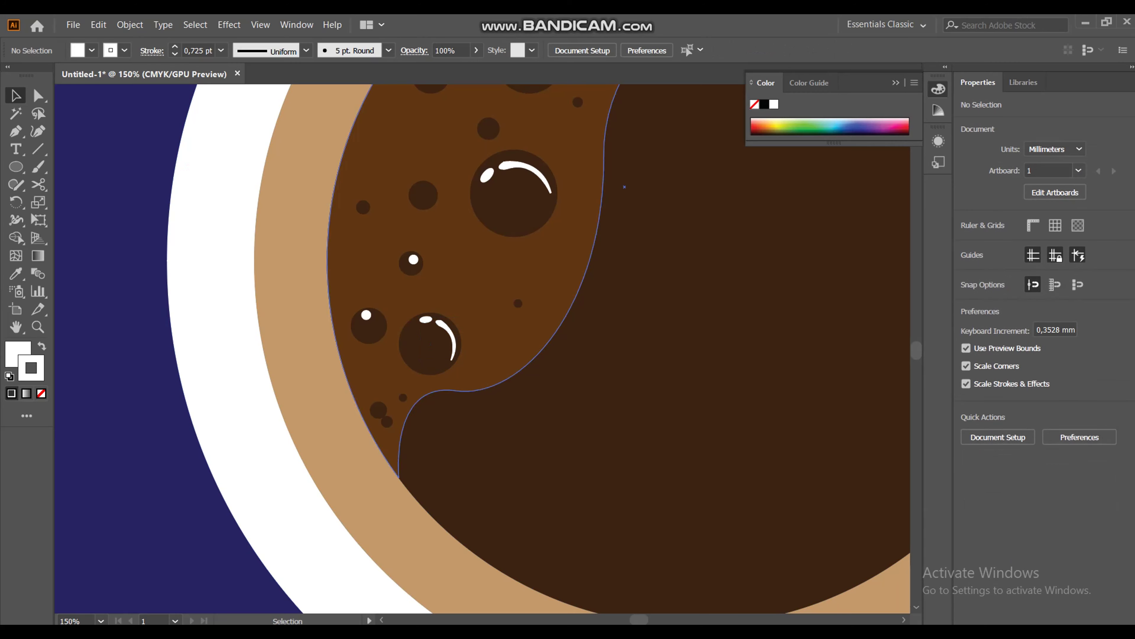
key(z)
key(ctrl+minus)
key(ctrl+minus)
key(ctrl+plus)
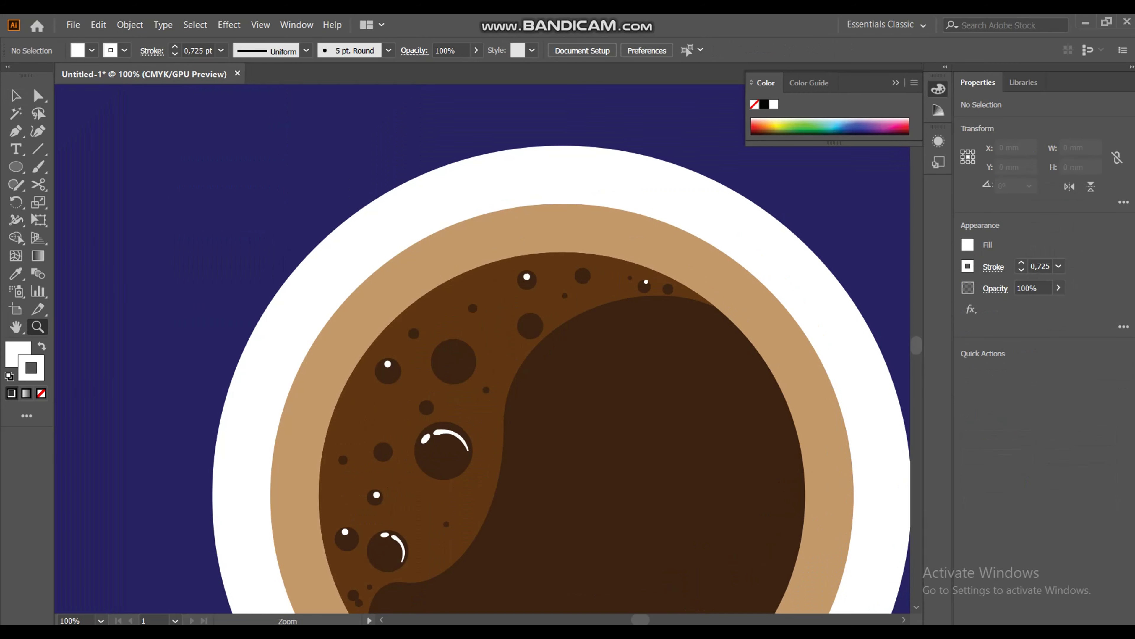
Step: Draw a white curved crescent with the Pen tool on the medium bubble
key(ctrl+plus)
key(ctrl+plus)
key(p)
click(372, 360)
click(399, 330)
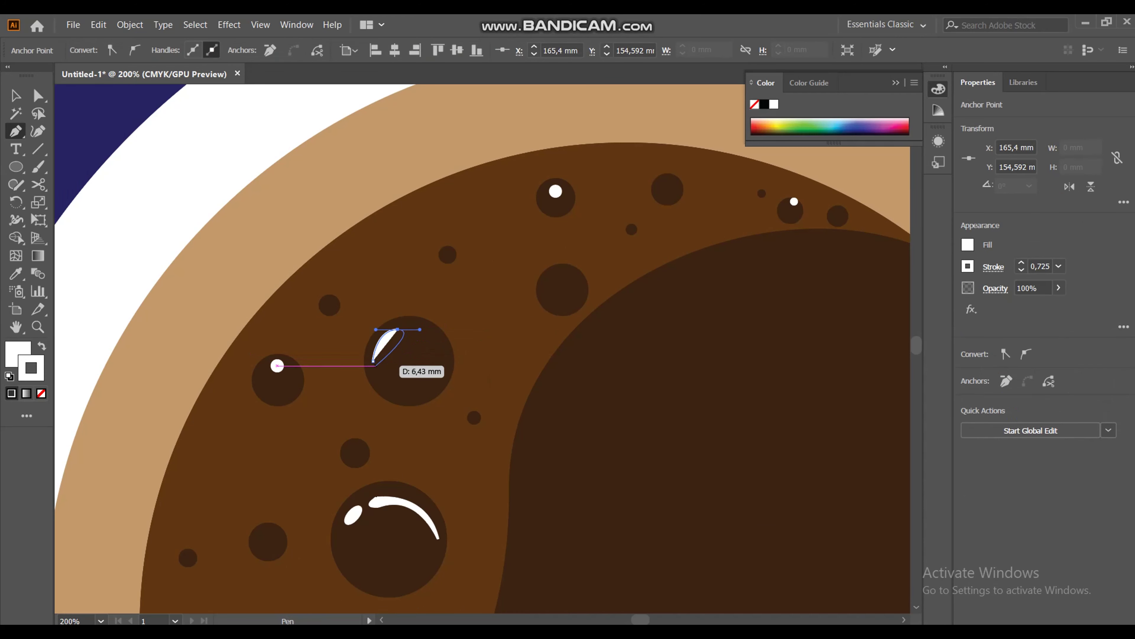
drag(381, 361, 389, 374)
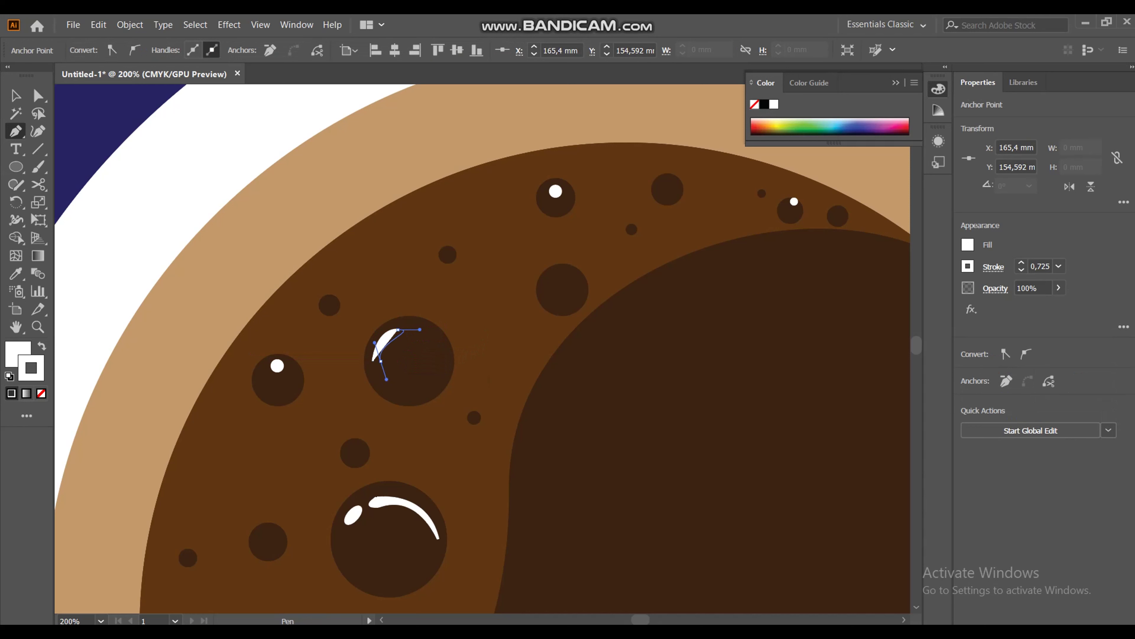
drag(372, 360, 375, 331)
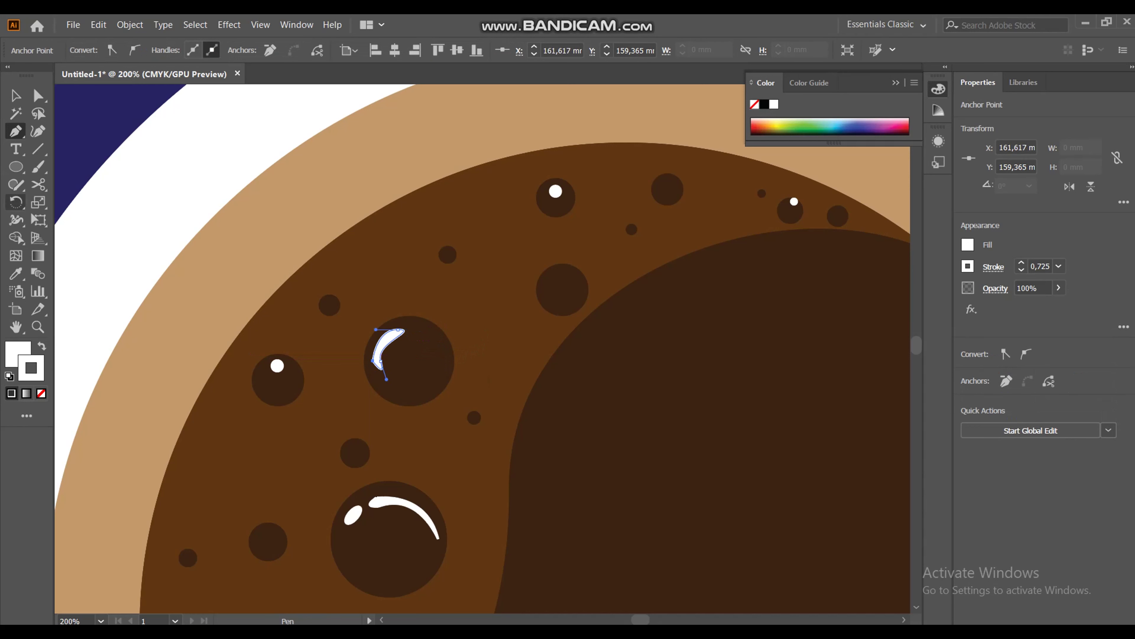
key(v)
key(ctrl+shift+a)
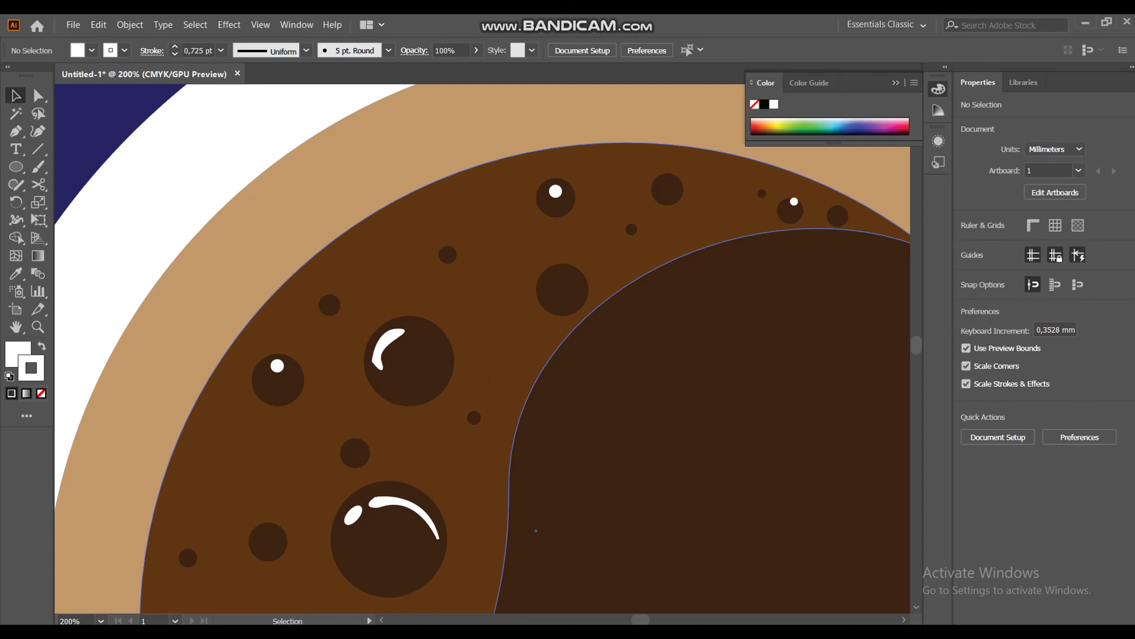
Step: Sharpen one anchor point of the white crescent highlight
click(379, 361)
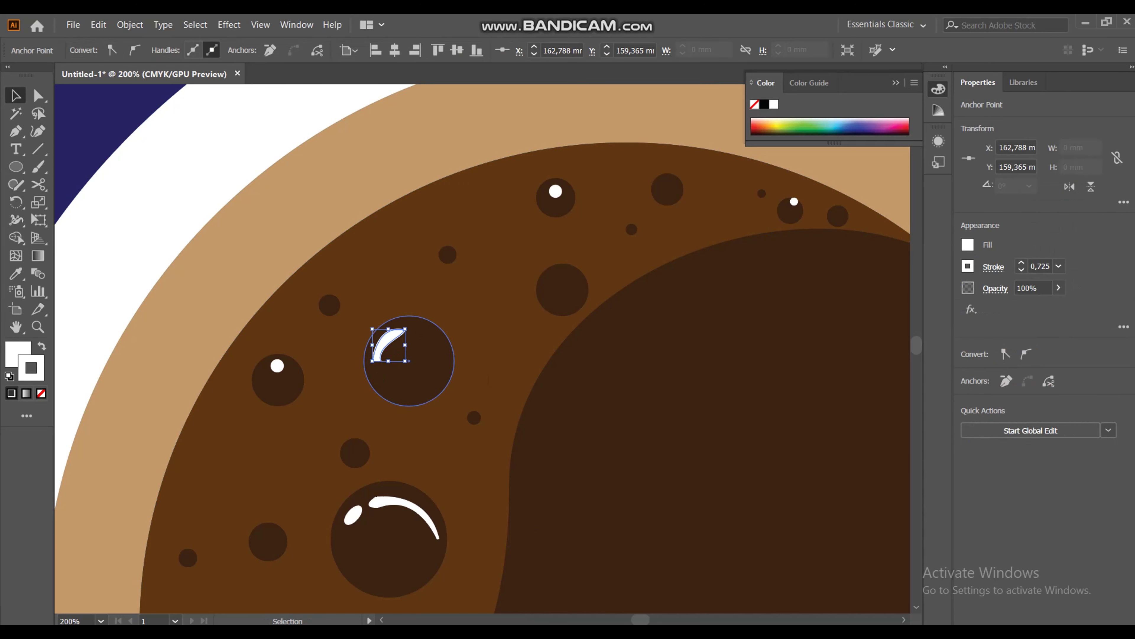
key(p)
drag(380, 360, 374, 354)
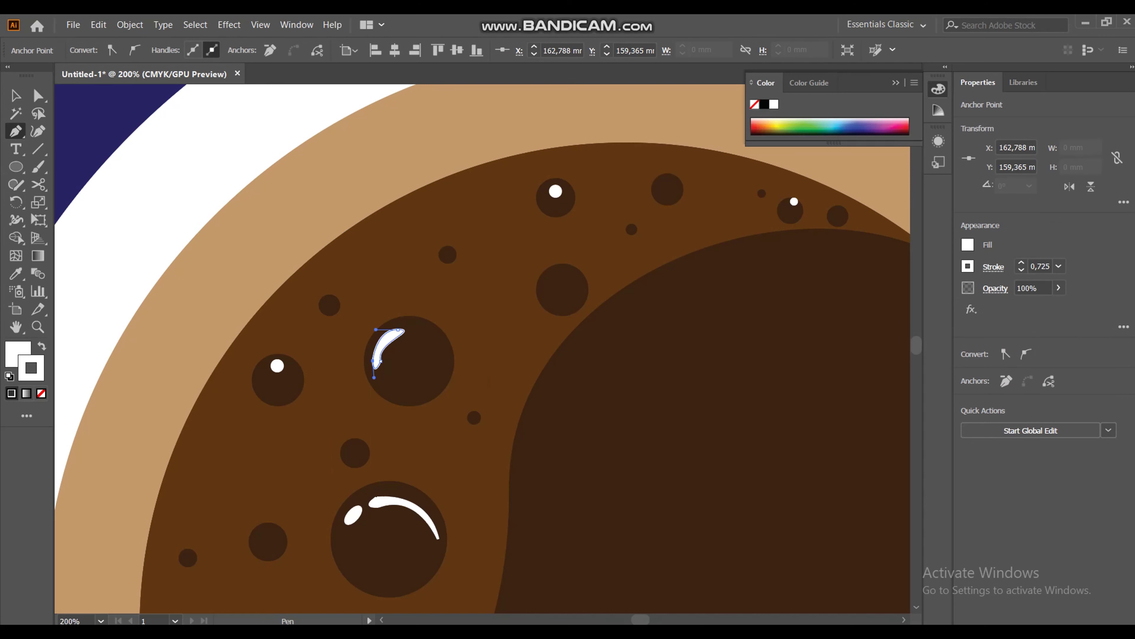
key(v)
key(ctrl+shift+a)
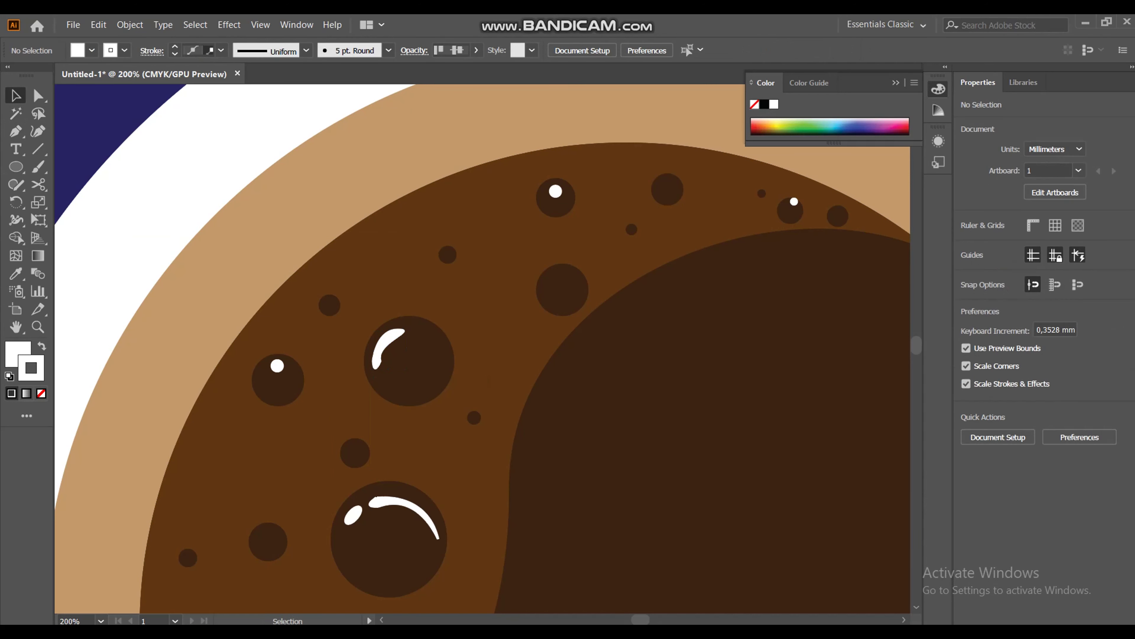
key(z)
key(ctrl+minus)
key(ctrl+minus)
key(ctrl+minus)
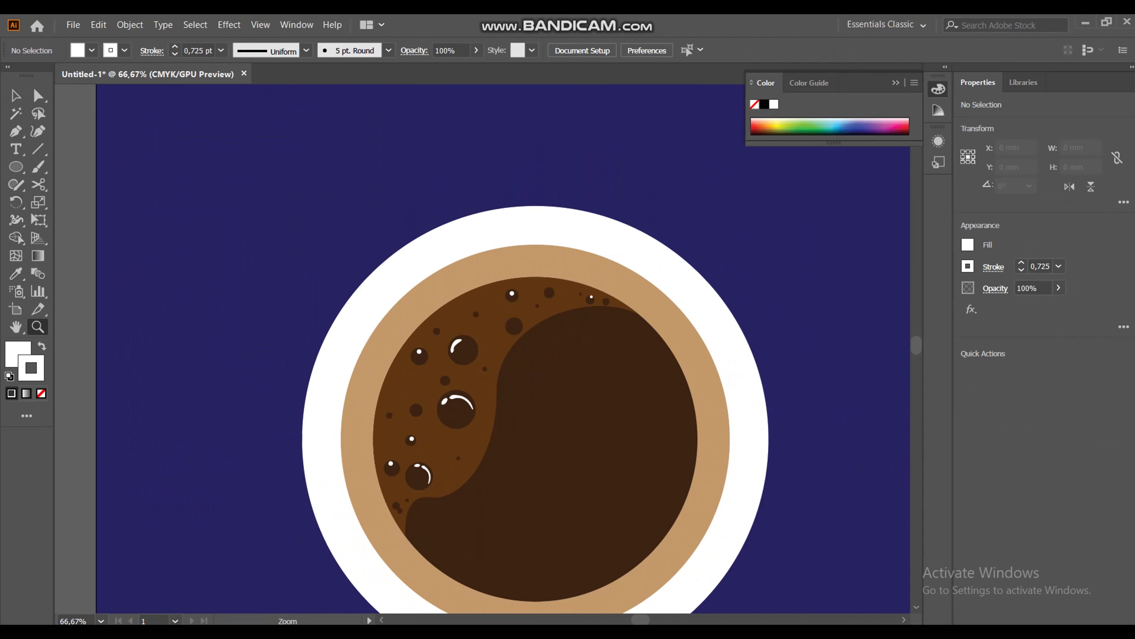
Step: Copy the white crescent highlight onto the small top bubble and nudge it into position
key(v)
key(z)
key(ctrl+plus)
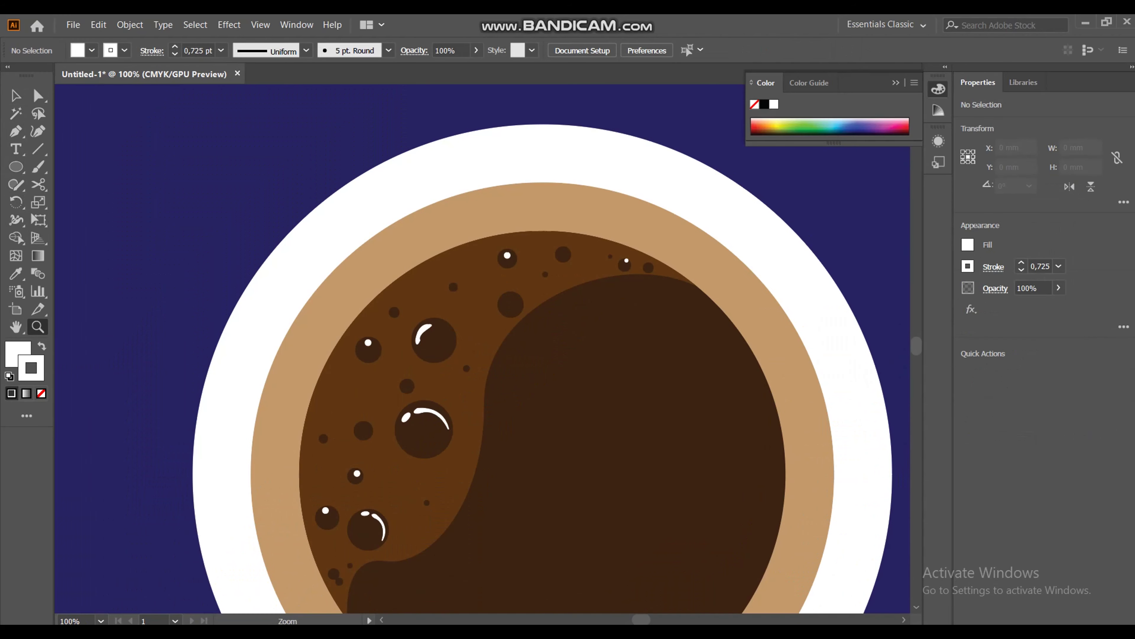
key(ctrl+plus)
key(ctrl+plus)
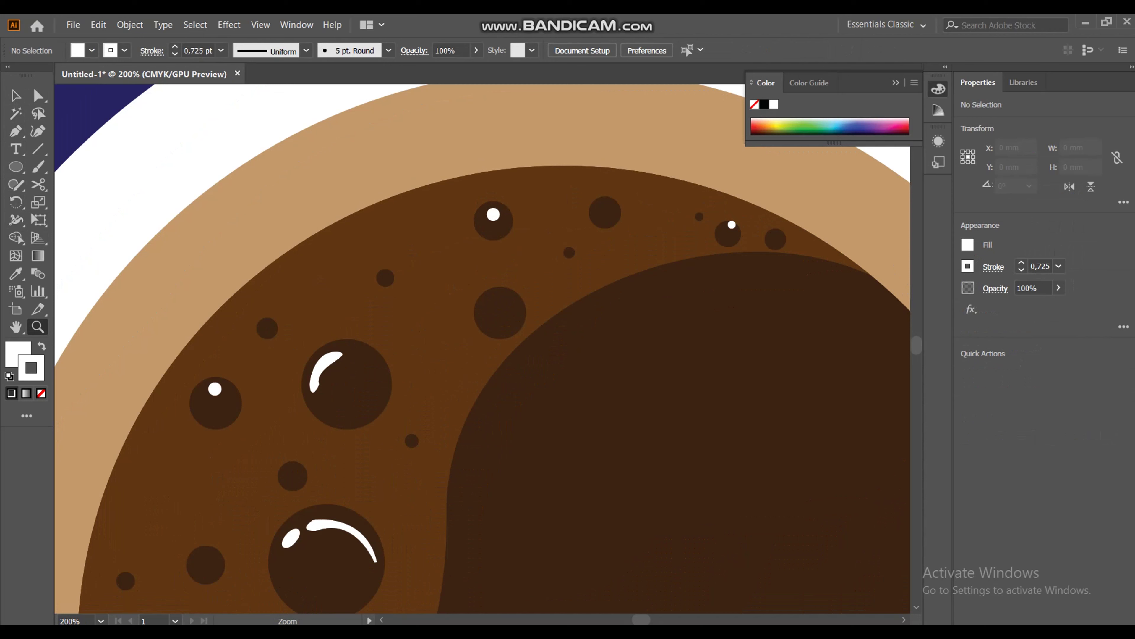
key(v)
mouse_move(328, 360)
mouse_down()
mouse_move(514, 321)
mouse_move(577, 346)
mouse_move(520, 332)
mouse_up()
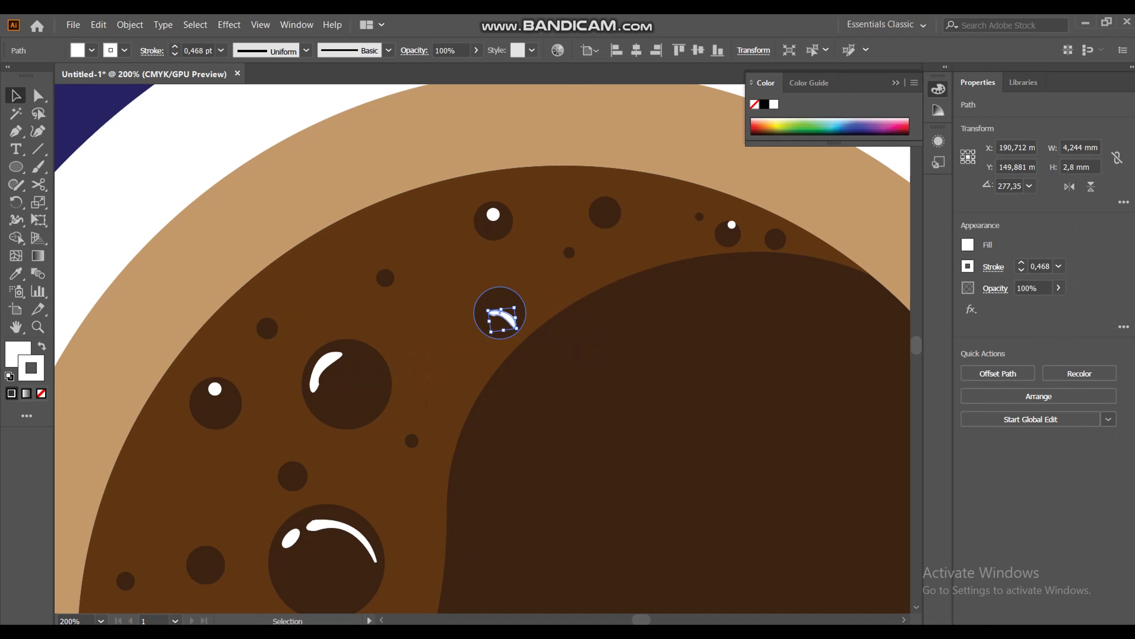
key(Up)
key(Up)
key(Up)
key(Up)
key(Up)
key(Up)
key(Right)
key(Up)
key(Up)
key(Up)
key(Right)
key(Down)
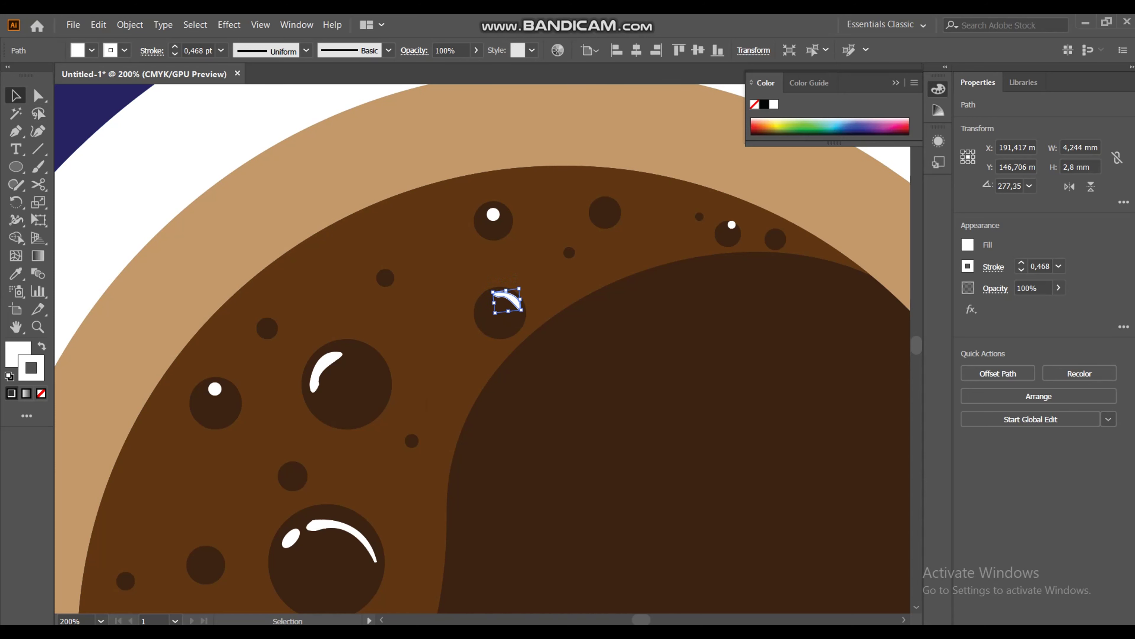
key(ctrl+shift+a)
key(ctrl+minus)
key(ctrl+minus)
key(ctrl+minus)
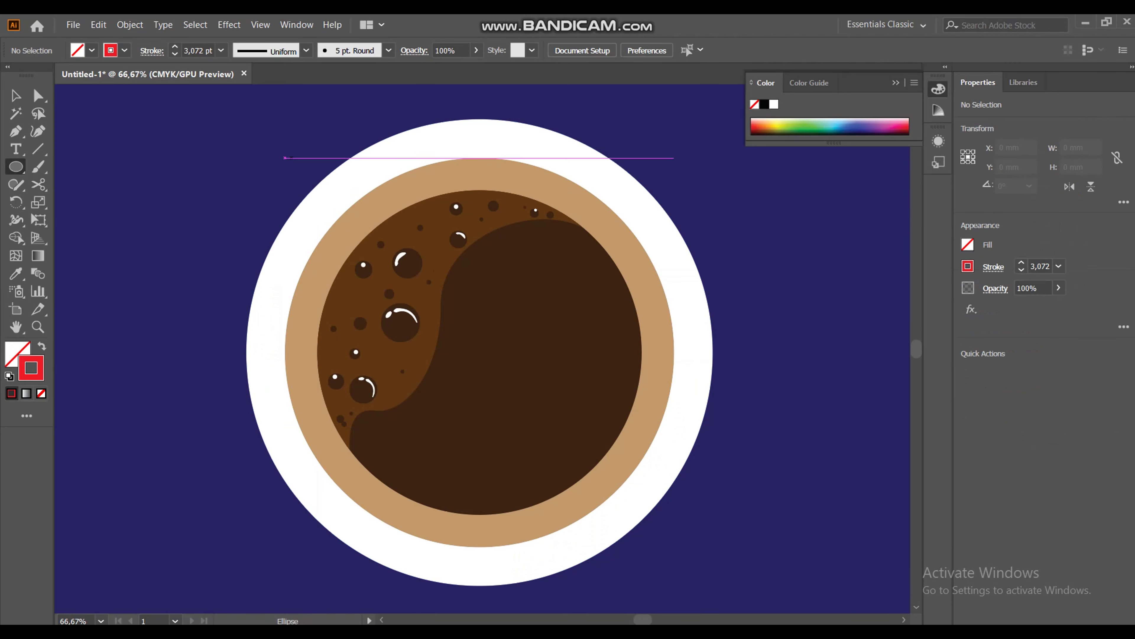
Step: Draw a red-stroked ellipse centred on the cup and enlarge it to match the tan rim
mouse_move(291, 158)
mouse_down()
mouse_move(488, 353)
mouse_move(627, 534)
mouse_up()
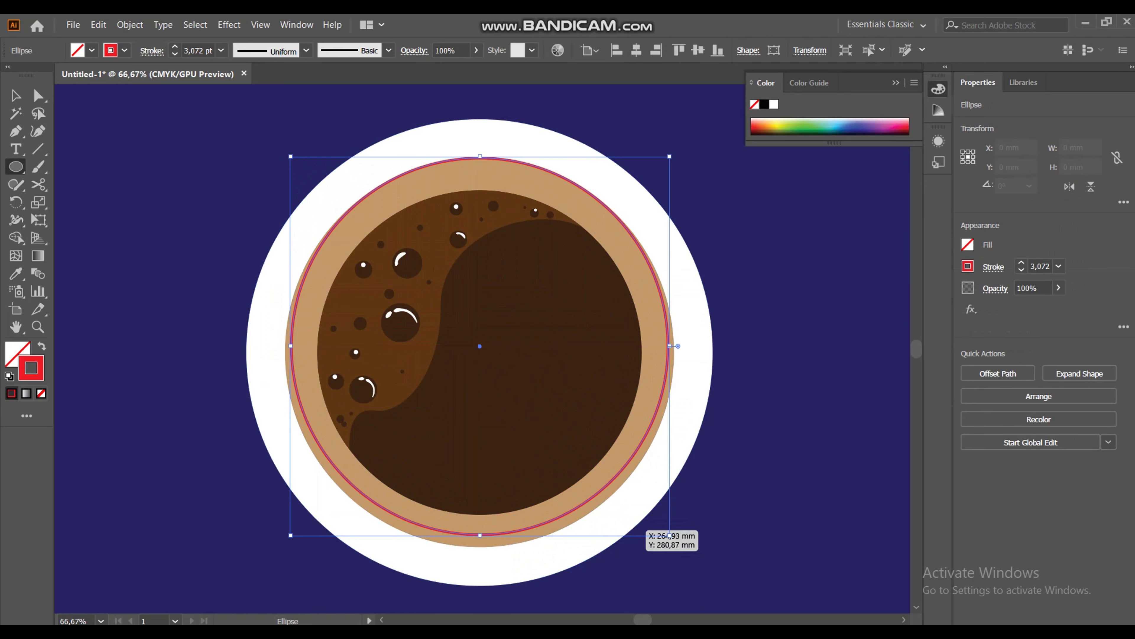
click(698, 50)
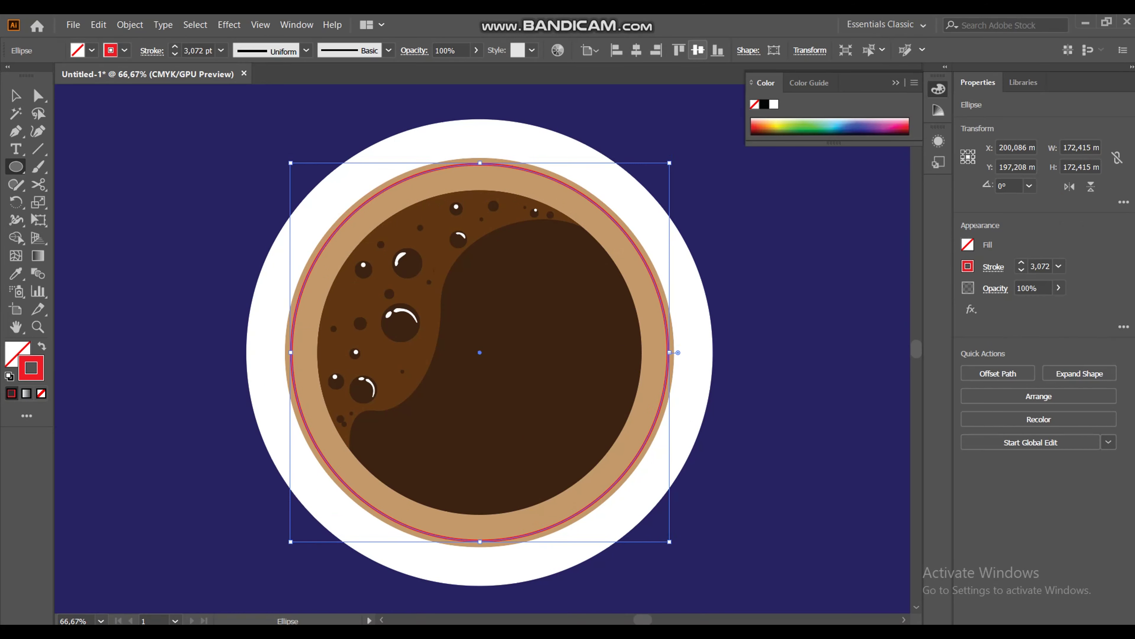
click(636, 50)
key(v)
drag(479, 163, 479, 156)
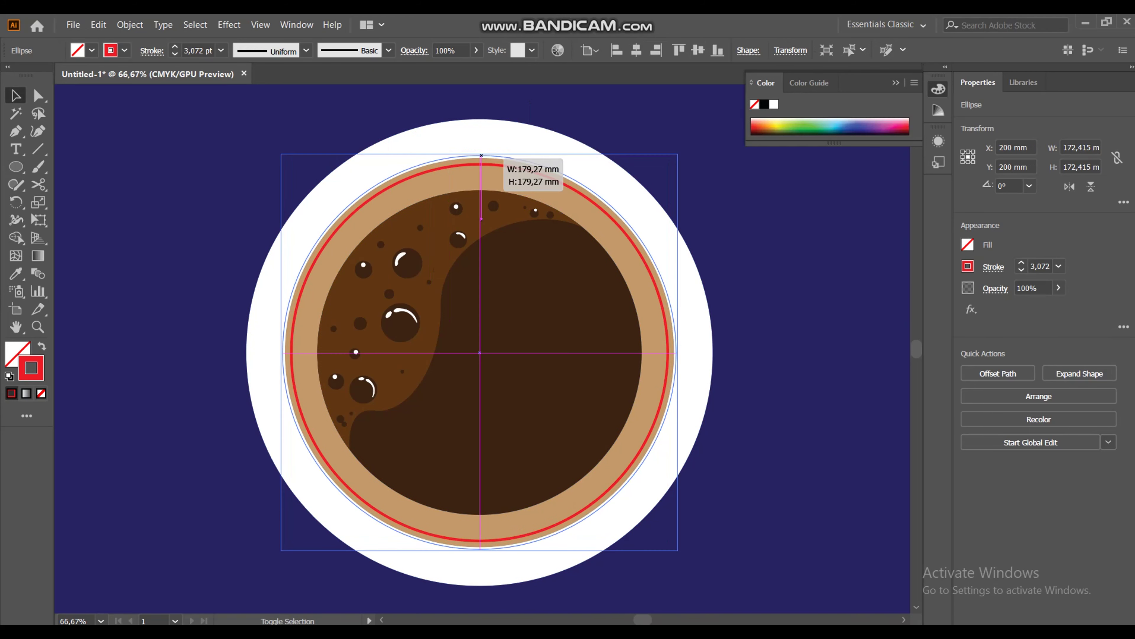
Step: Cut the ellipse with Scissors at its left and right sides and delete the lower arc
key(c)
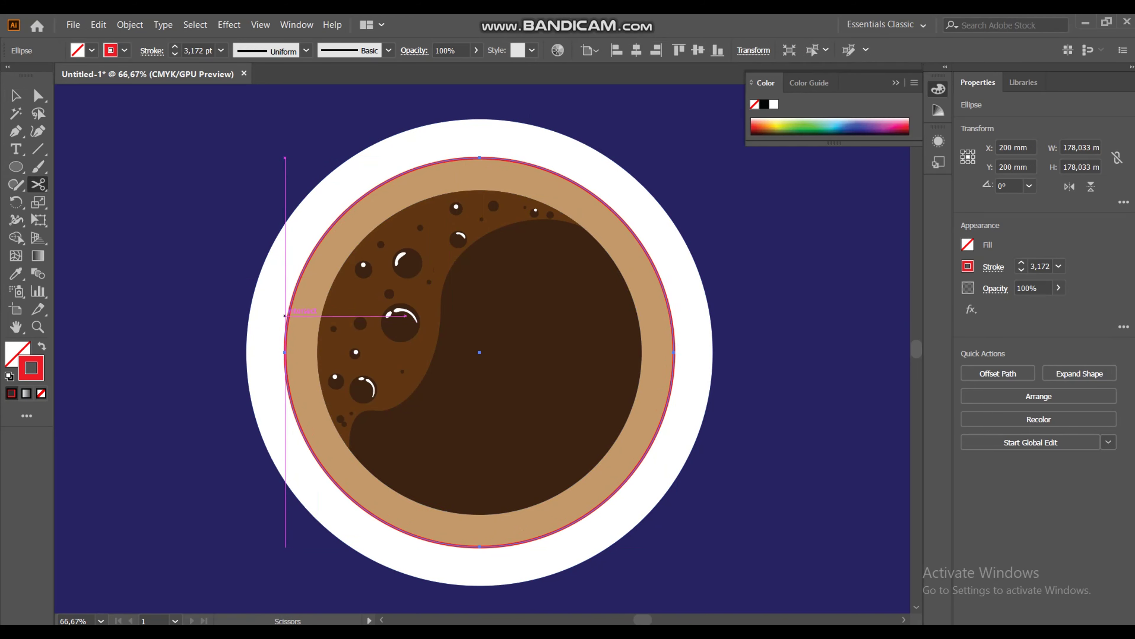
click(287, 323)
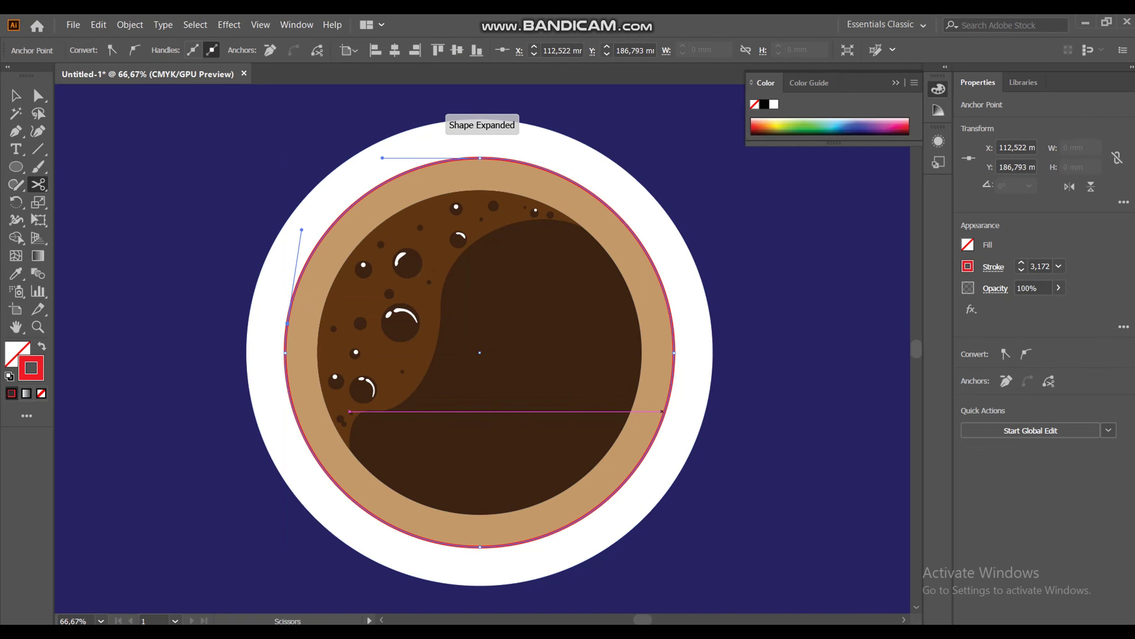
click(667, 402)
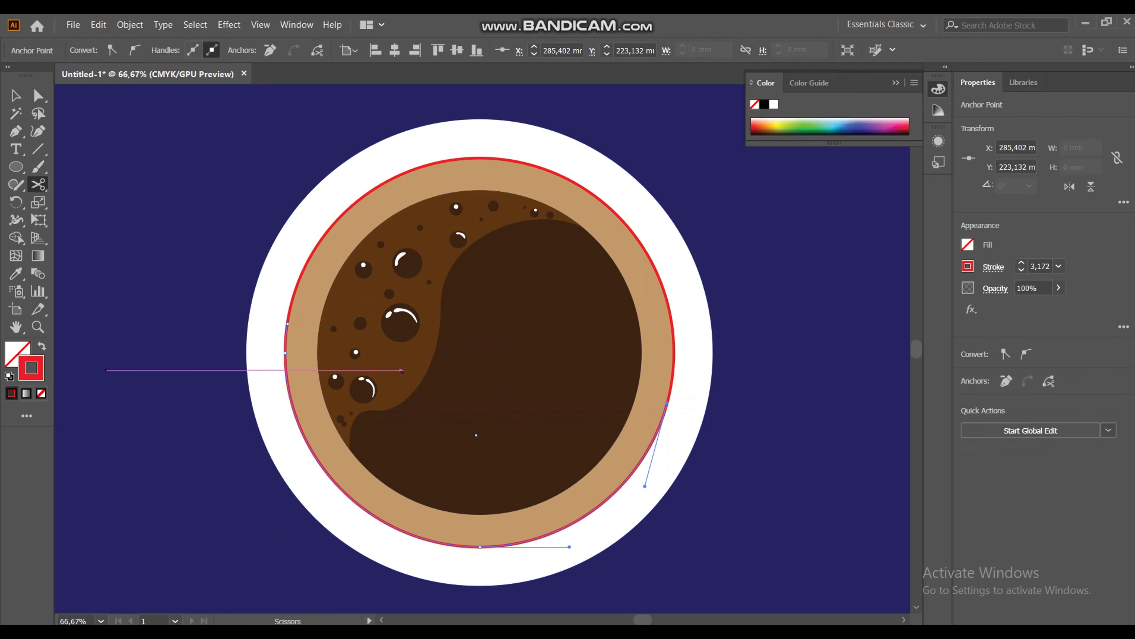
click(15, 96)
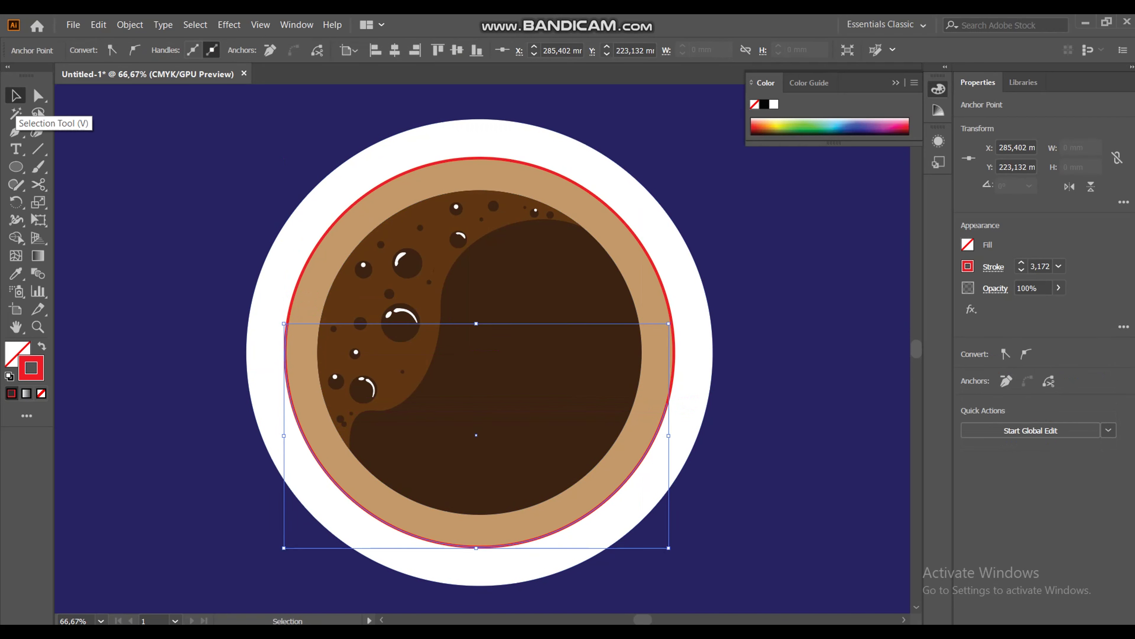
key(Delete)
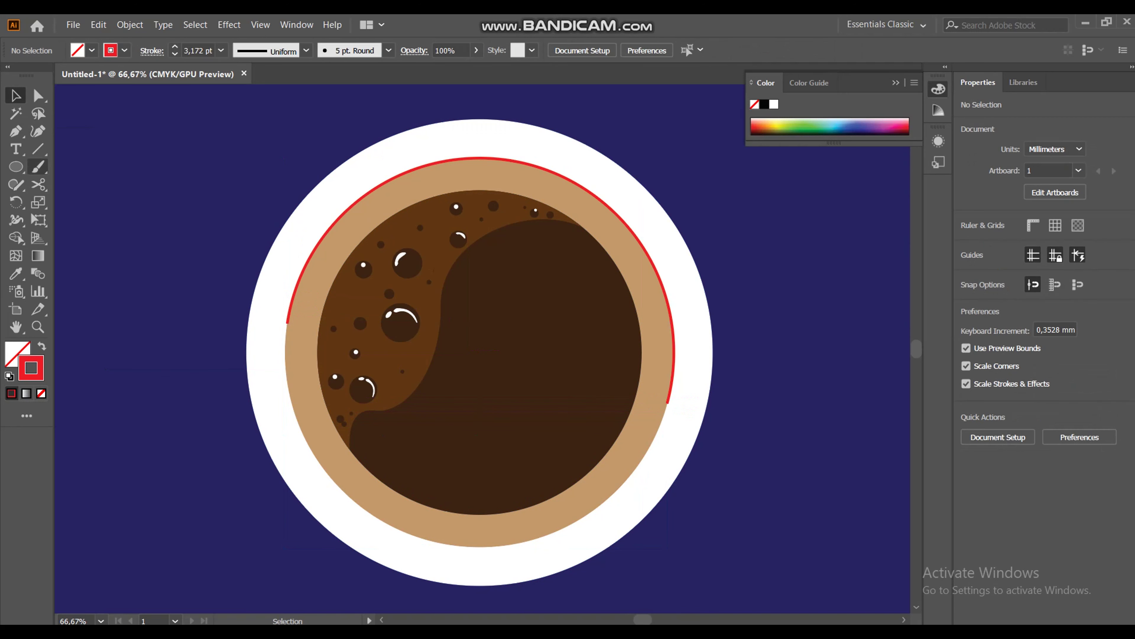
Step: Close the red arc with an upward Pen curve across the coffee, making a crescent
click(15, 131)
click(288, 323)
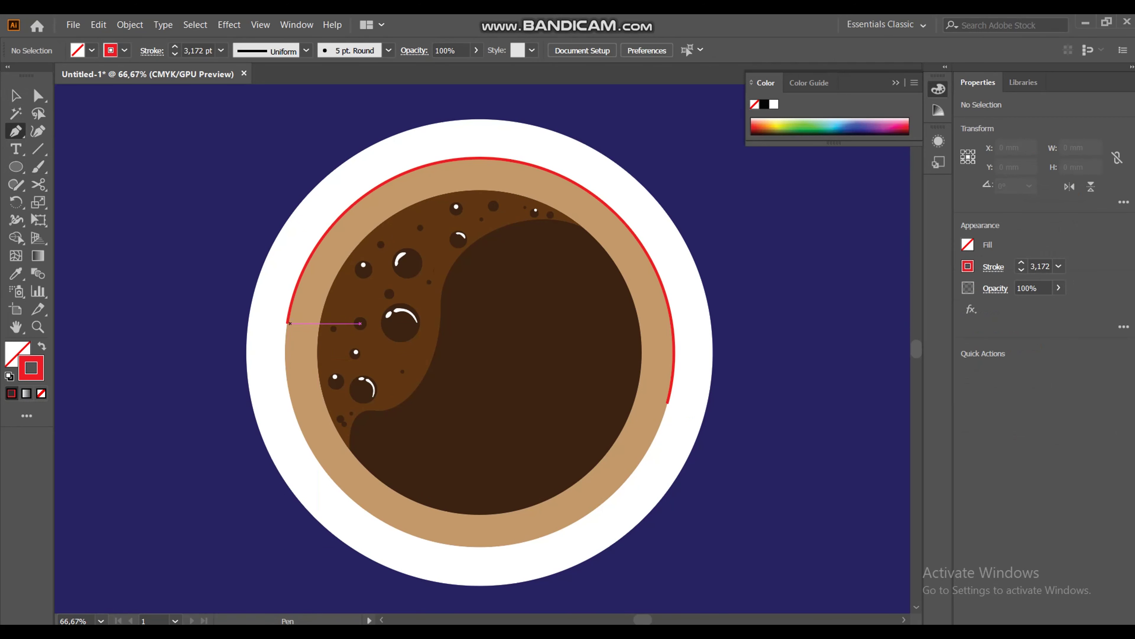
click(287, 323)
click(667, 403)
mouse_move(663, 419)
mouse_down()
mouse_move(573, 205)
mouse_move(535, 196)
mouse_up()
key(v)
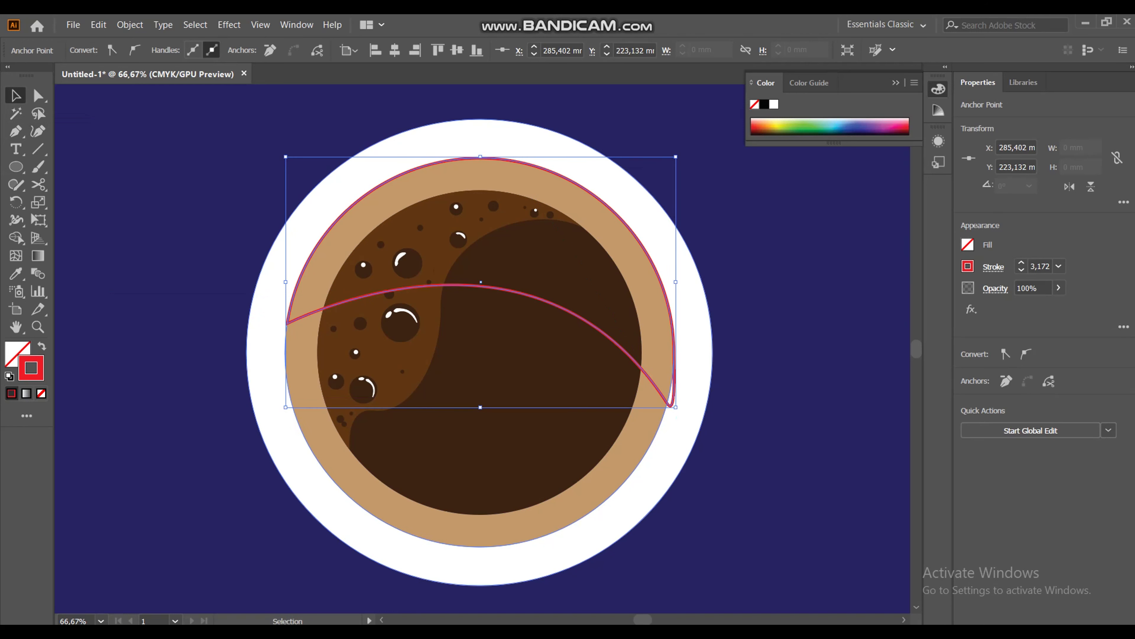
click(328, 202)
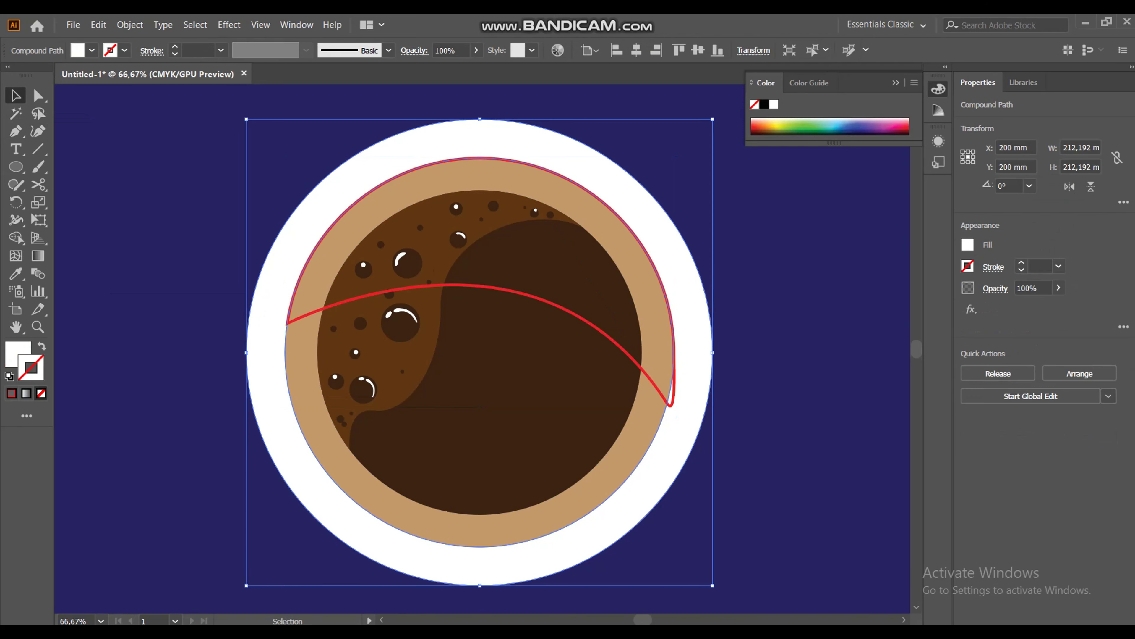
key(ctrl+shift+a)
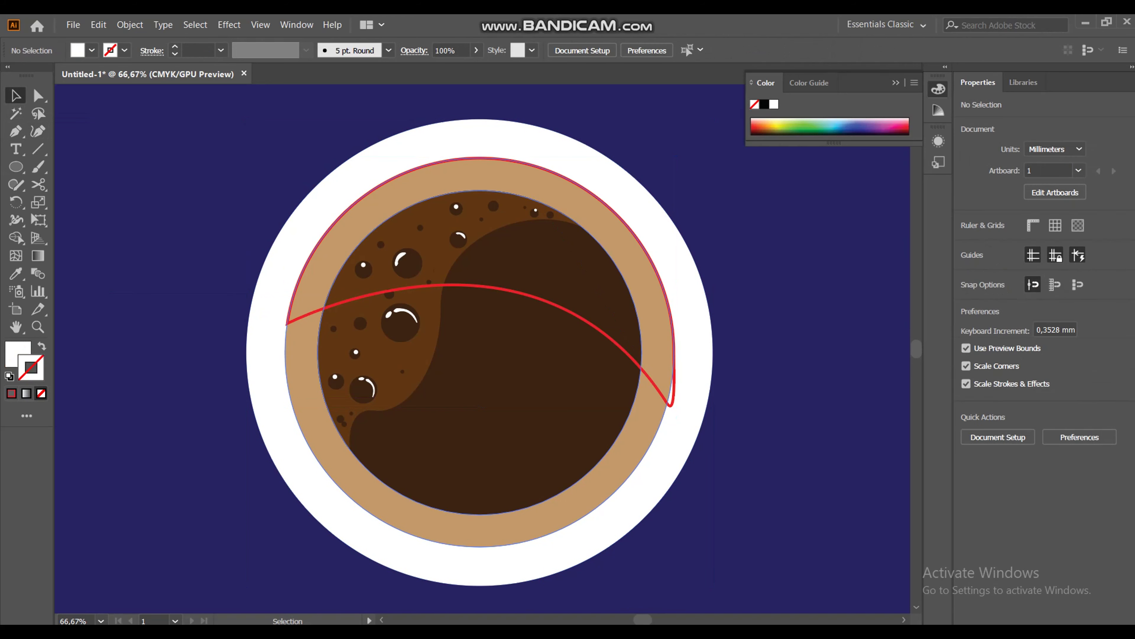
click(480, 285)
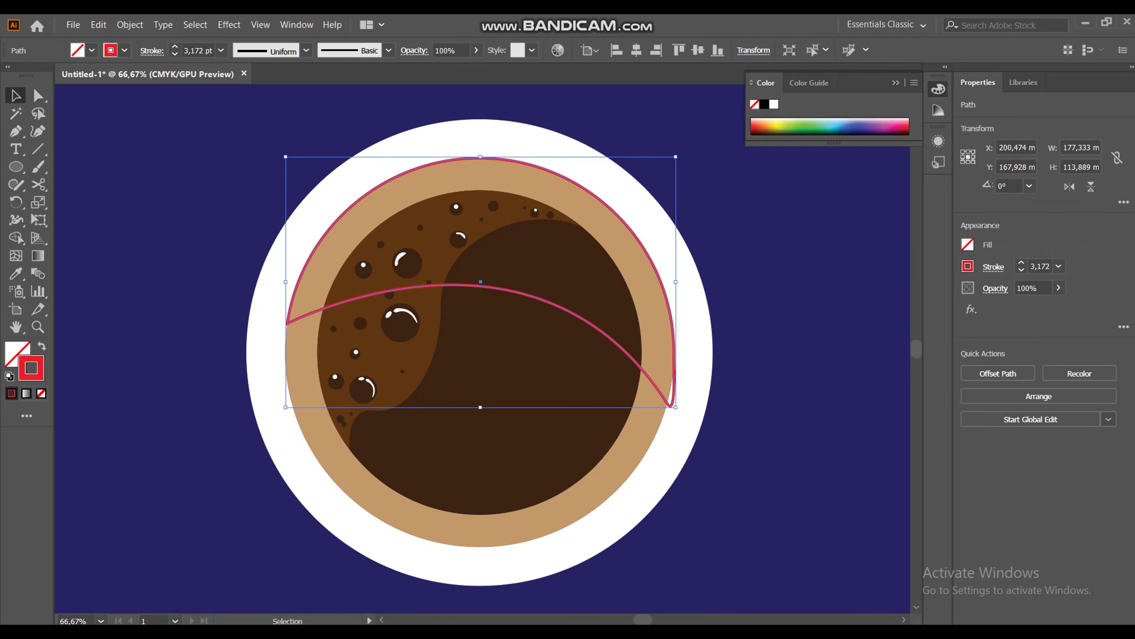
Step: Fill the crescent with dark brown and lower its opacity
click(968, 266)
click(878, 318)
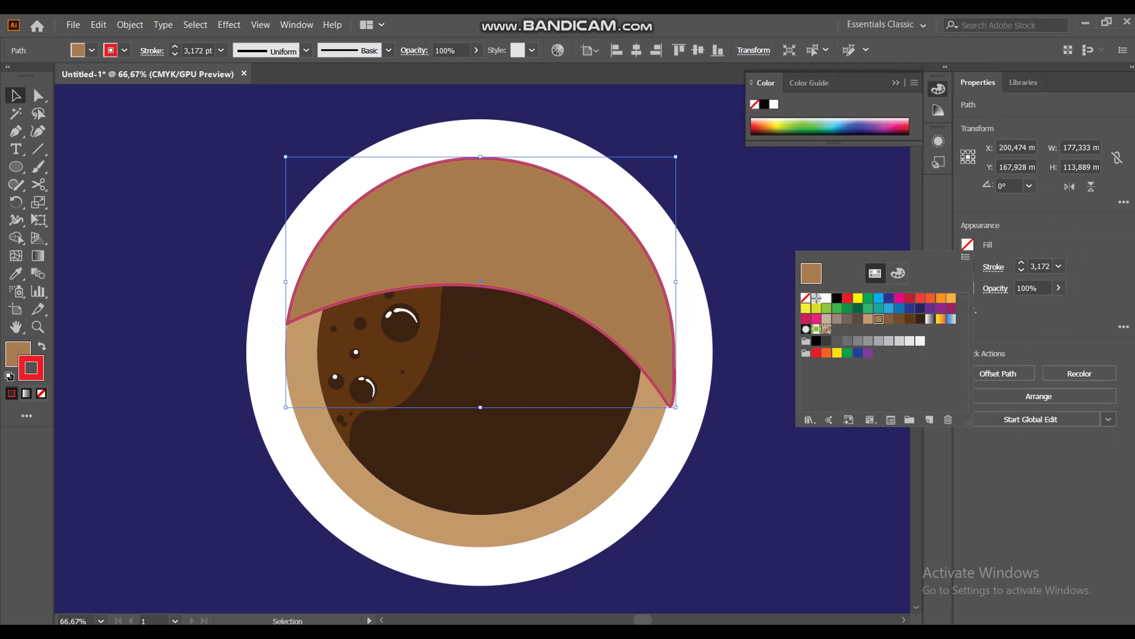
click(889, 319)
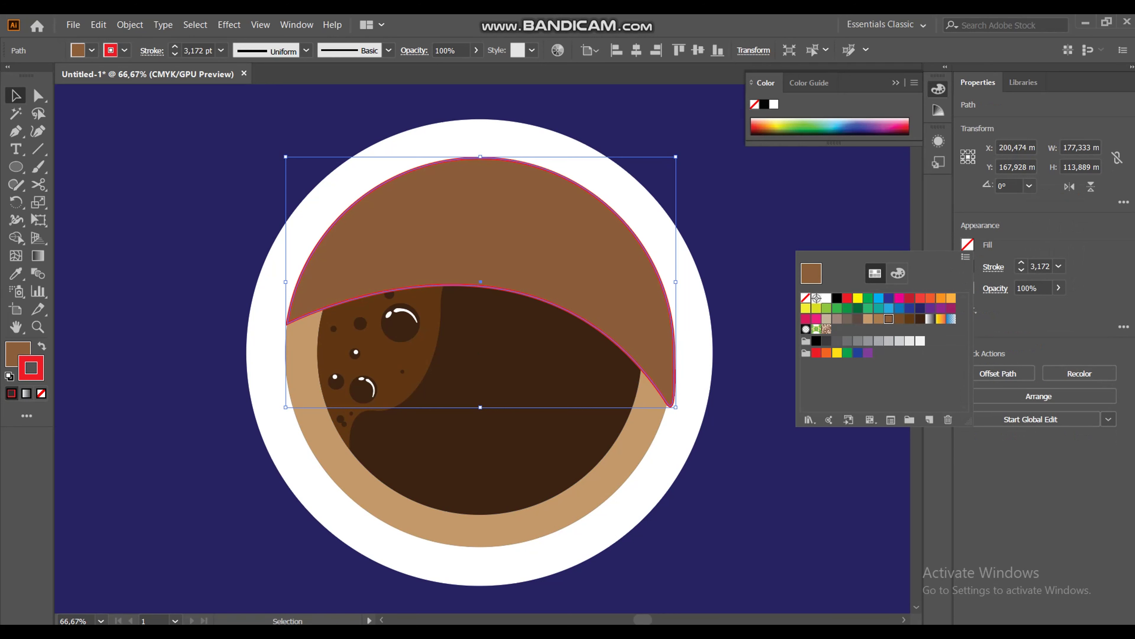
key(Escape)
click(1025, 288)
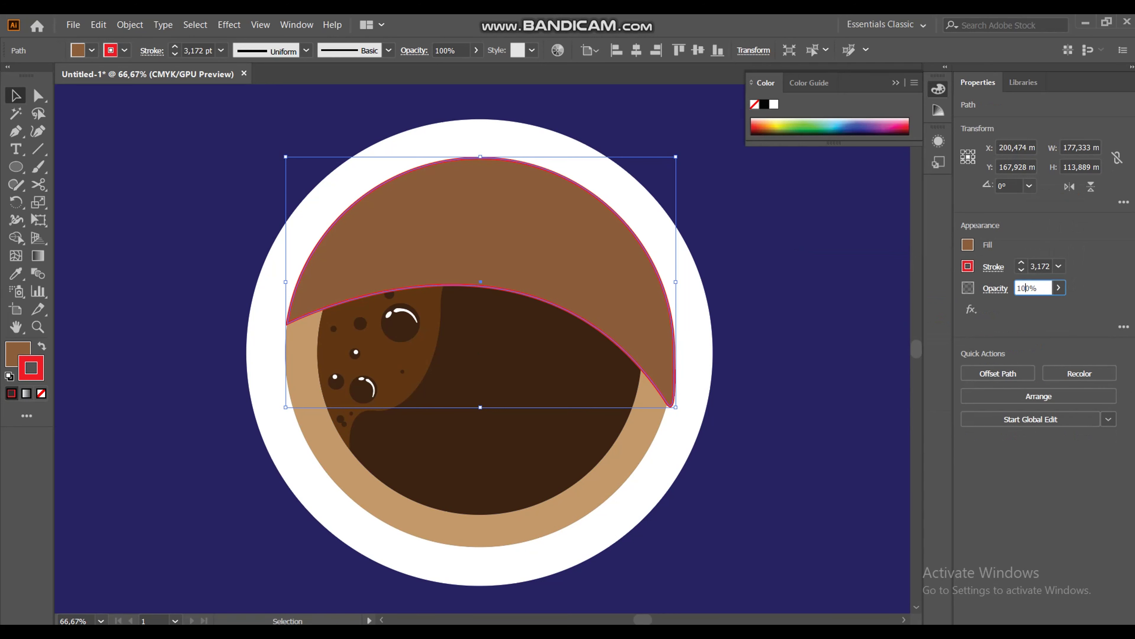
key(BackSpace)
key(BackSpace)
text(2)
key(Return)
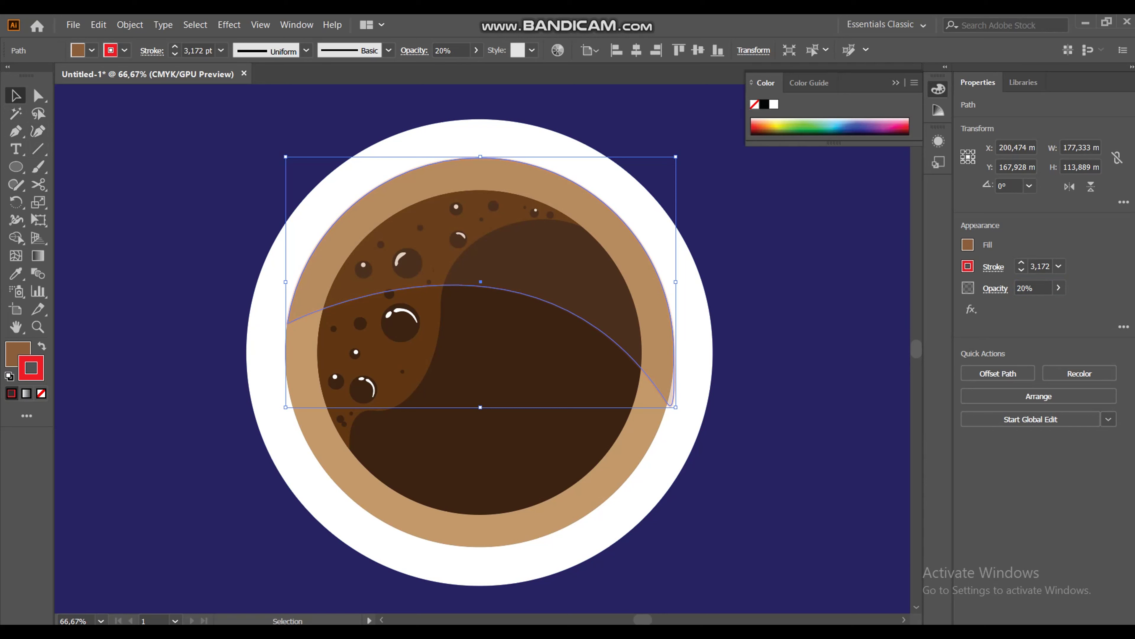
Step: Set the crescent arc's stroke to None
click(967, 266)
click(806, 319)
key(Escape)
key(ctrl+shift+a)
Step: Set the translucent arc's opacity to 25%
click(670, 384)
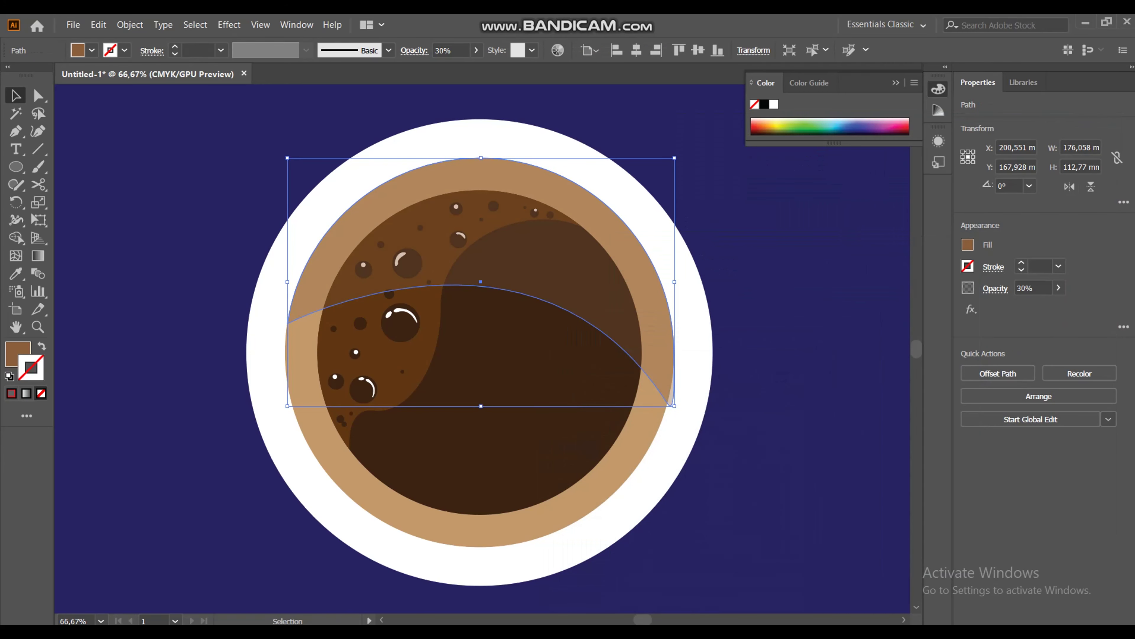
click(1025, 288)
key(BackSpace)
key(BackSpace)
text(25)
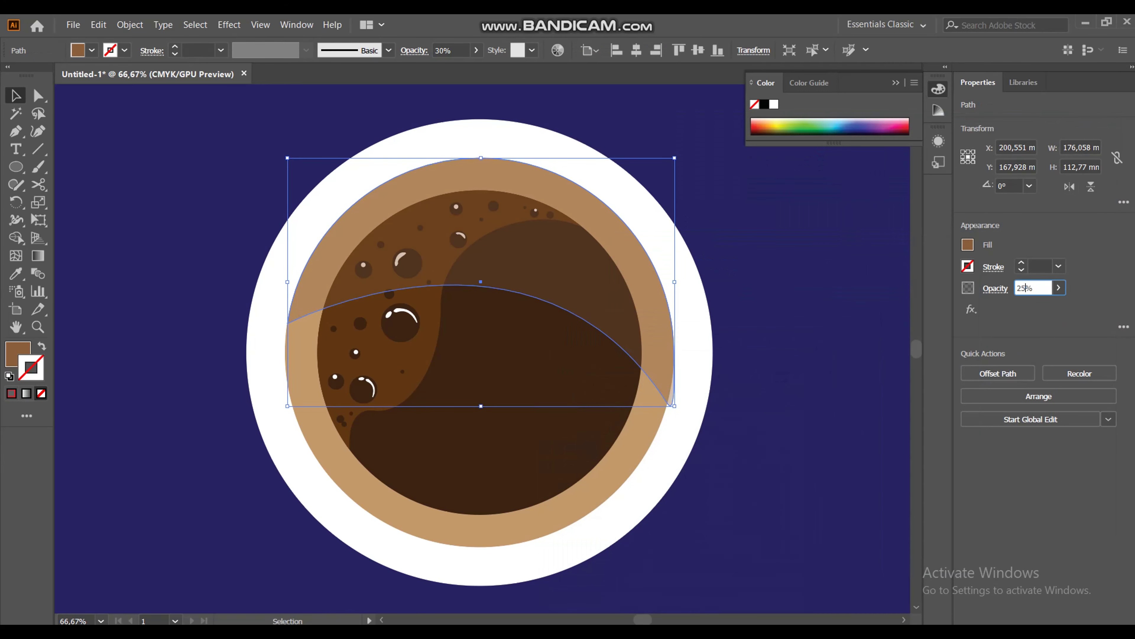
key(Return)
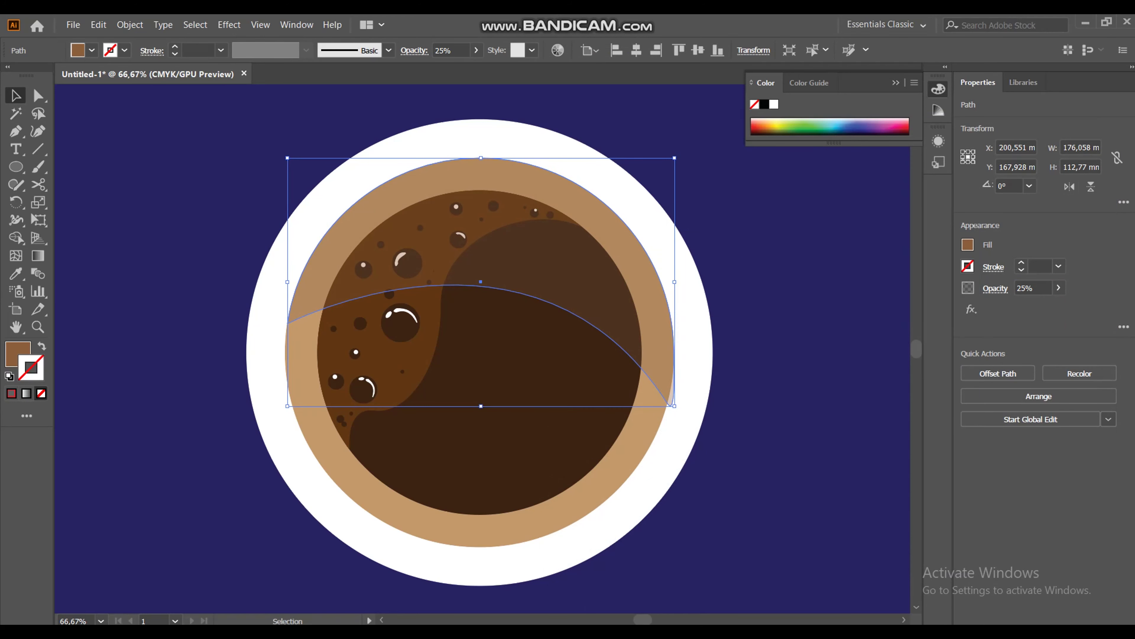
key(ctrl+shift+a)
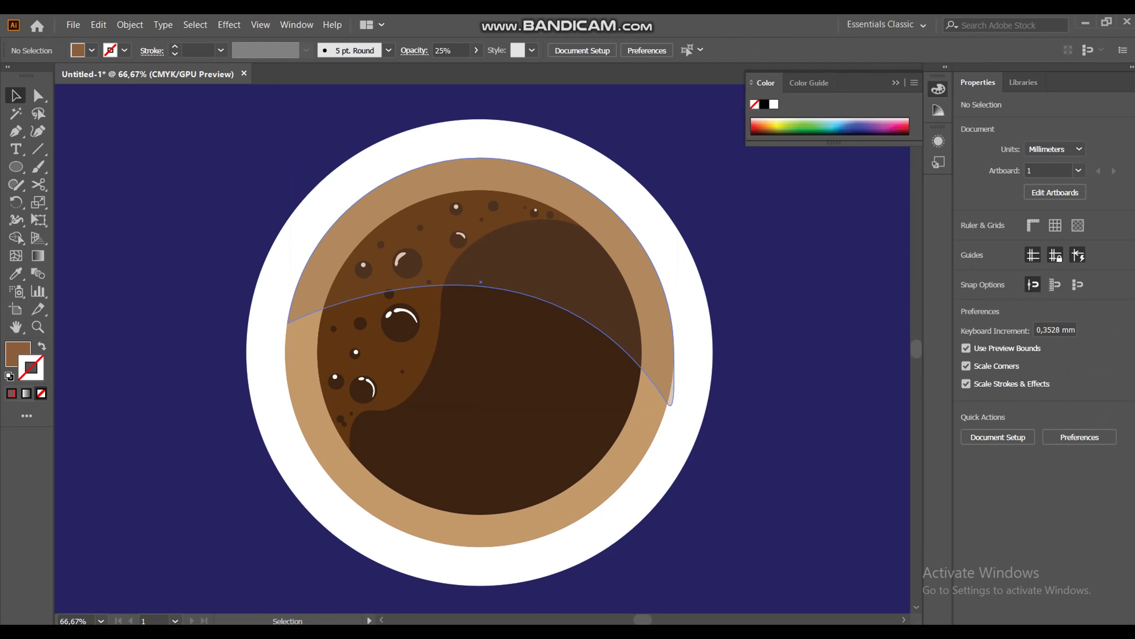
key(z)
click(762, 407)
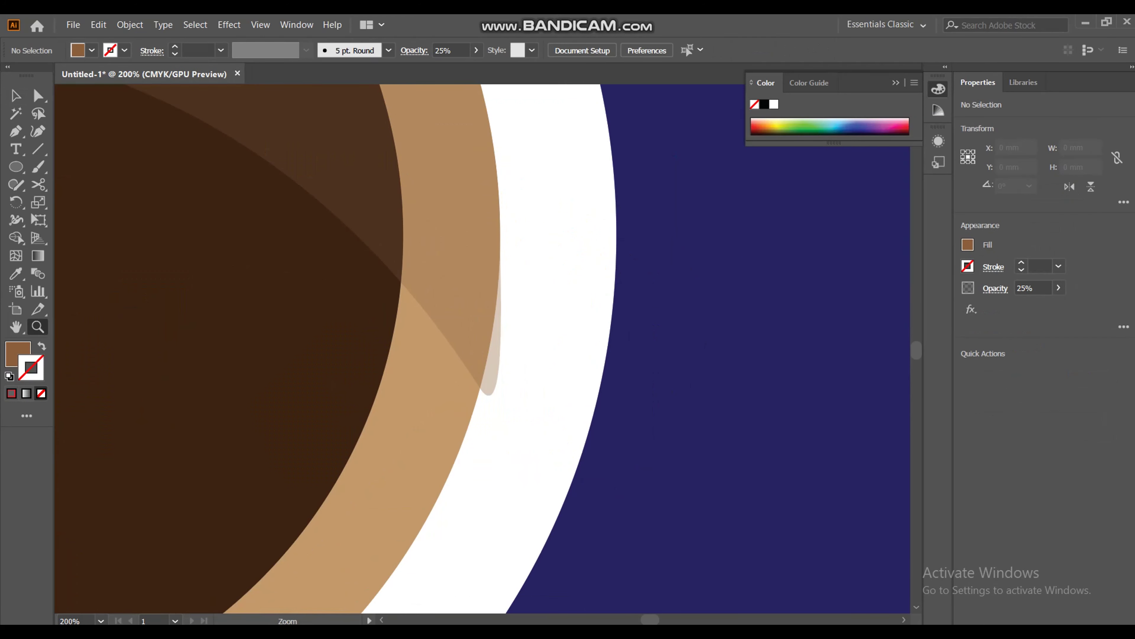
Step: Cut the translucent arc at the rim anchor and delete the sliver beyond it
key(v)
click(492, 349)
key(c)
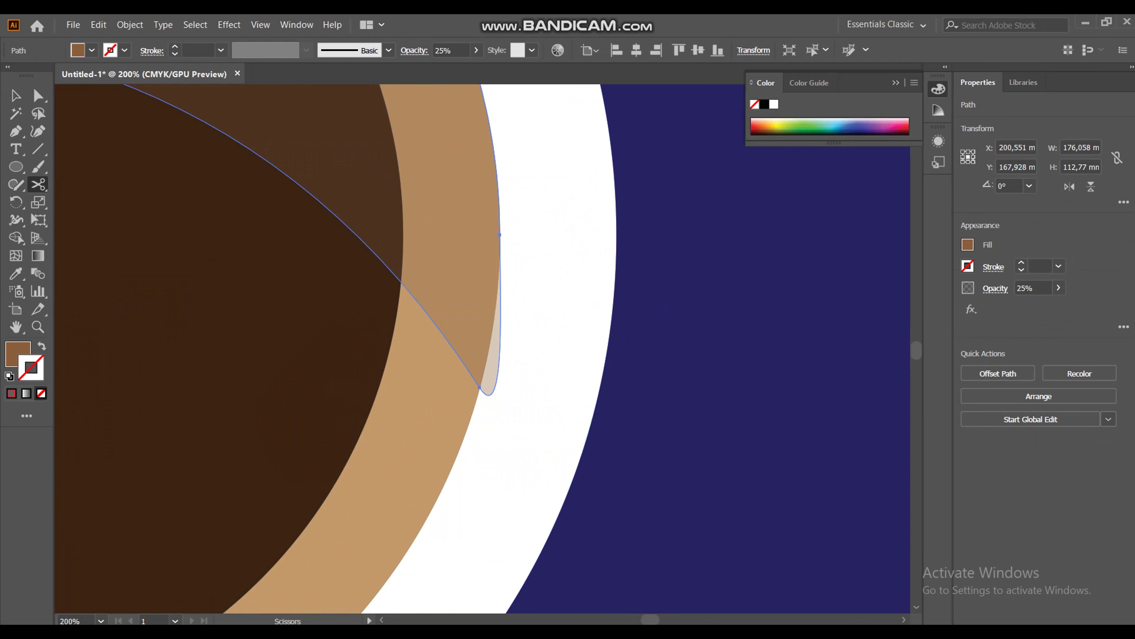
click(480, 387)
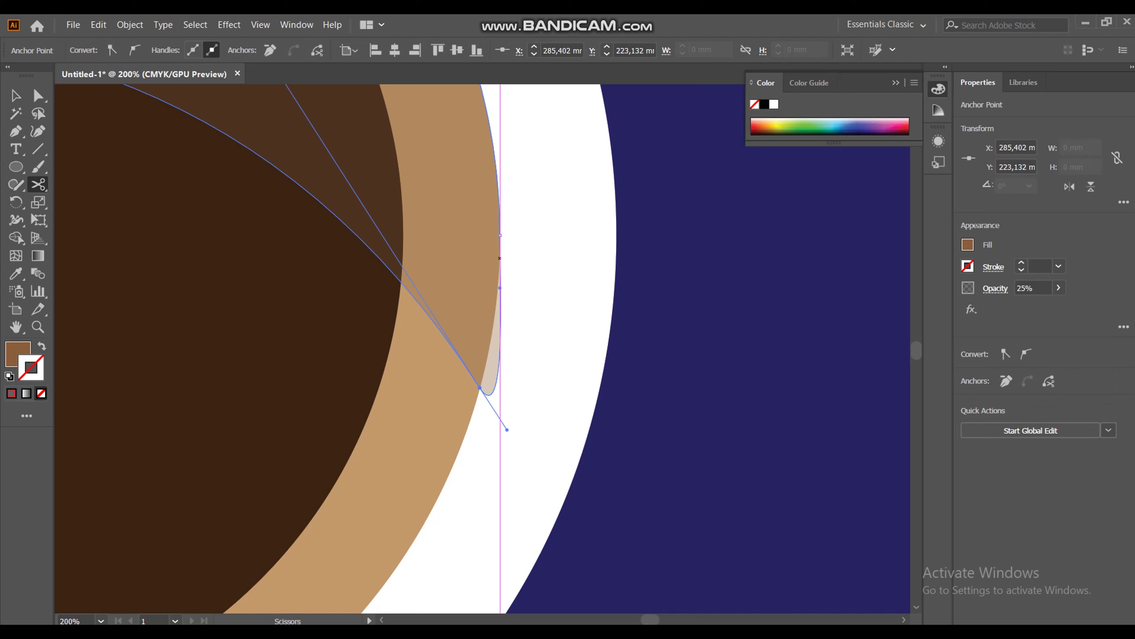
key(v)
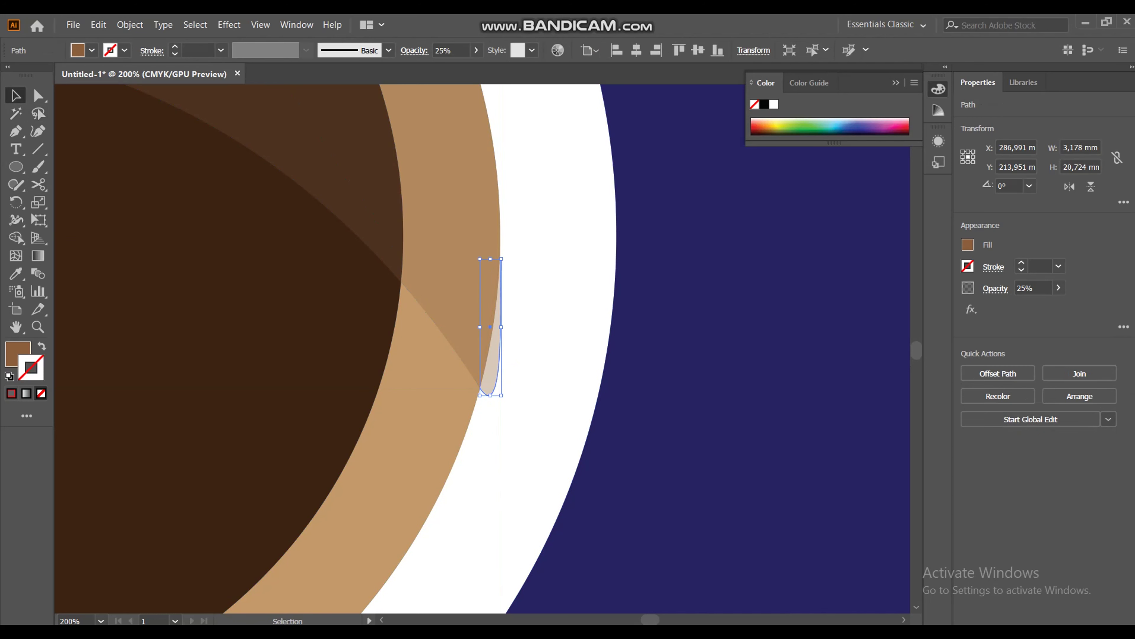
key(Delete)
Step: Zoom out to view the whole cup and bring up the basic shape tools list
key(z)
key(ctrl+minus)
key(ctrl+minus)
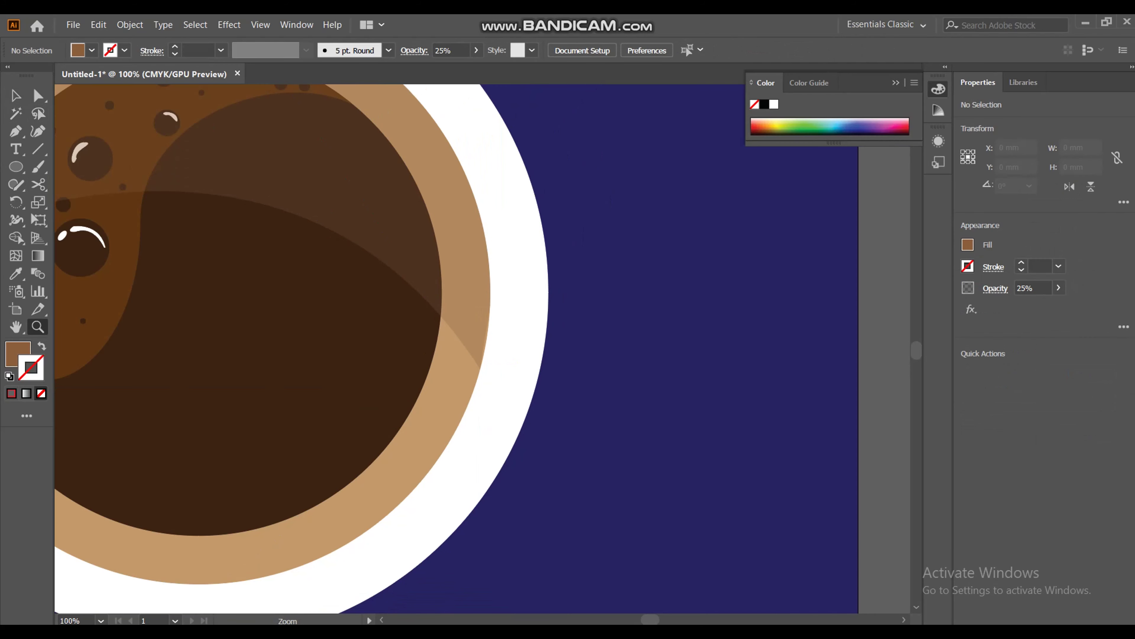
key(ctrl+minus)
key(ctrl+minus)
key(ctrl+minus)
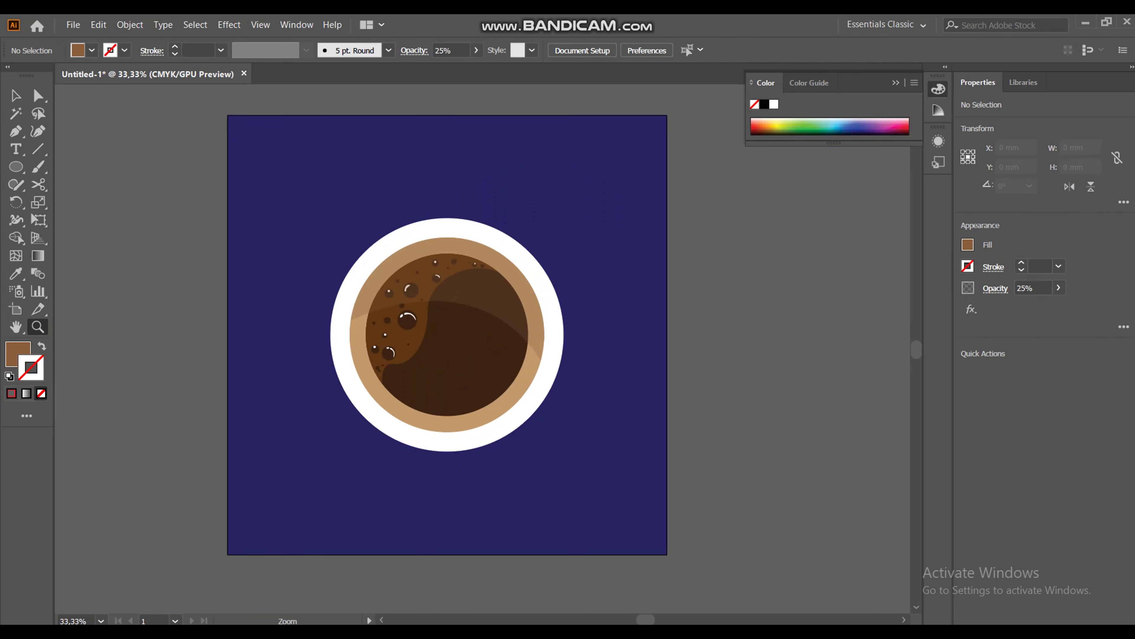
key(ctrl+plus)
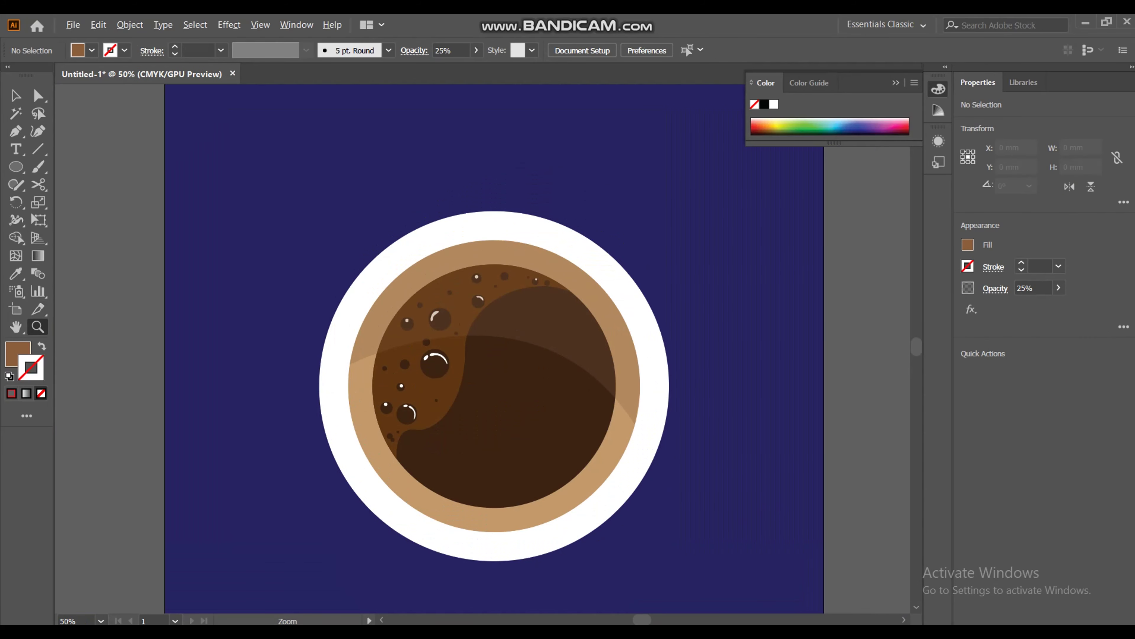
key(ctrl+minus)
key(ctrl+plus)
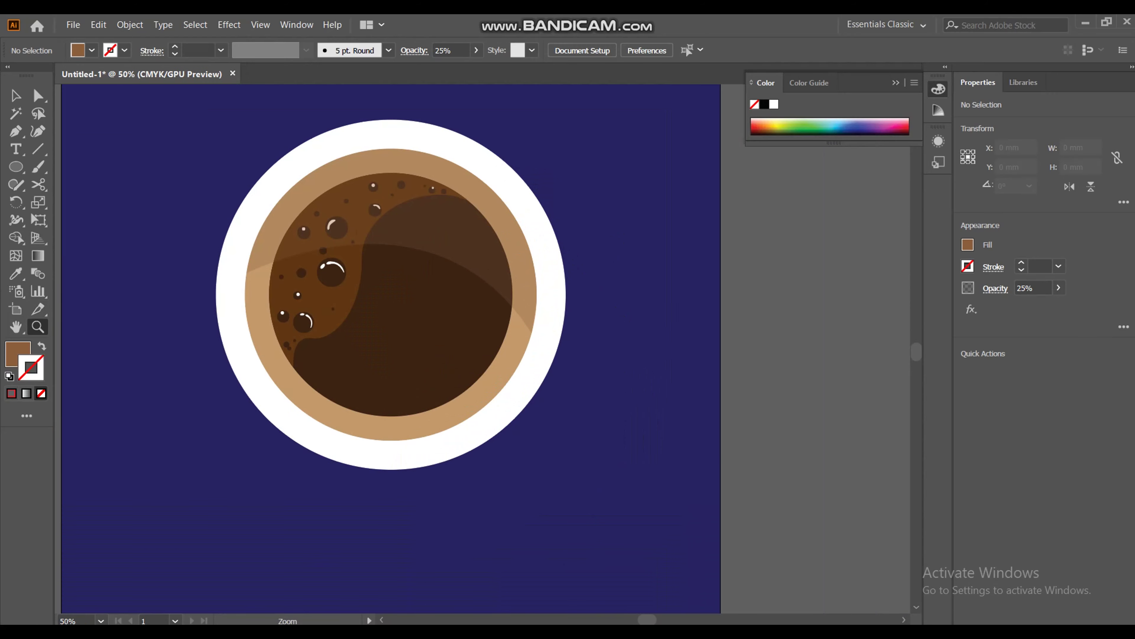
click(15, 96)
right_click(15, 167)
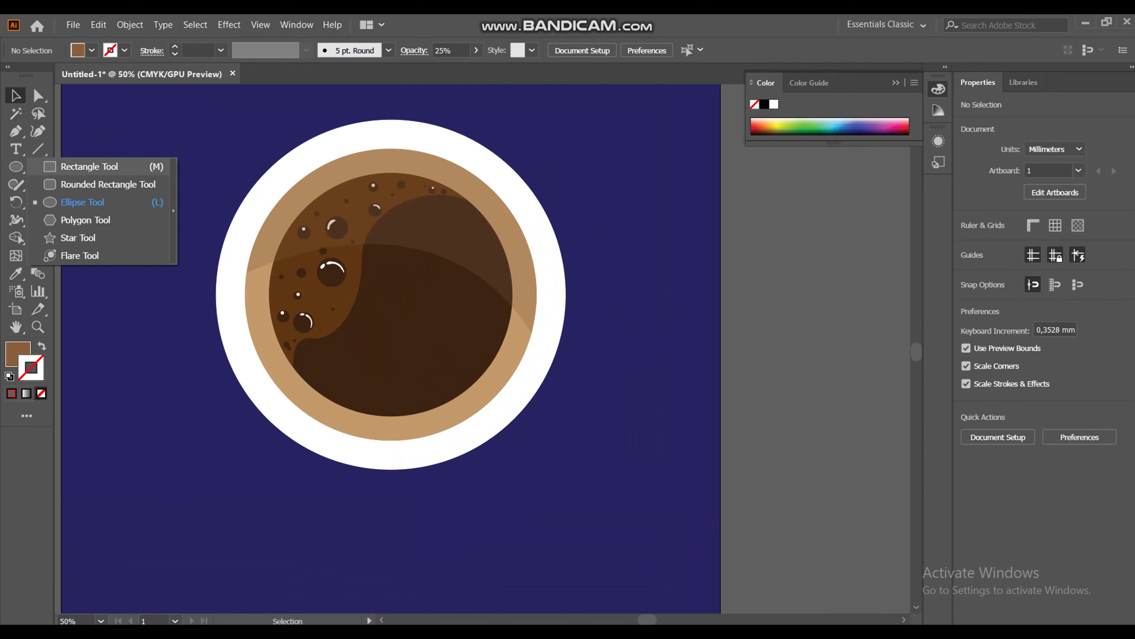
Step: Draw a rectangle right of the cup with white fill and white stroke
key(Escape)
key(m)
mouse_move(590, 348)
mouse_down()
mouse_move(710, 366)
mouse_move(712, 386)
mouse_up()
key(v)
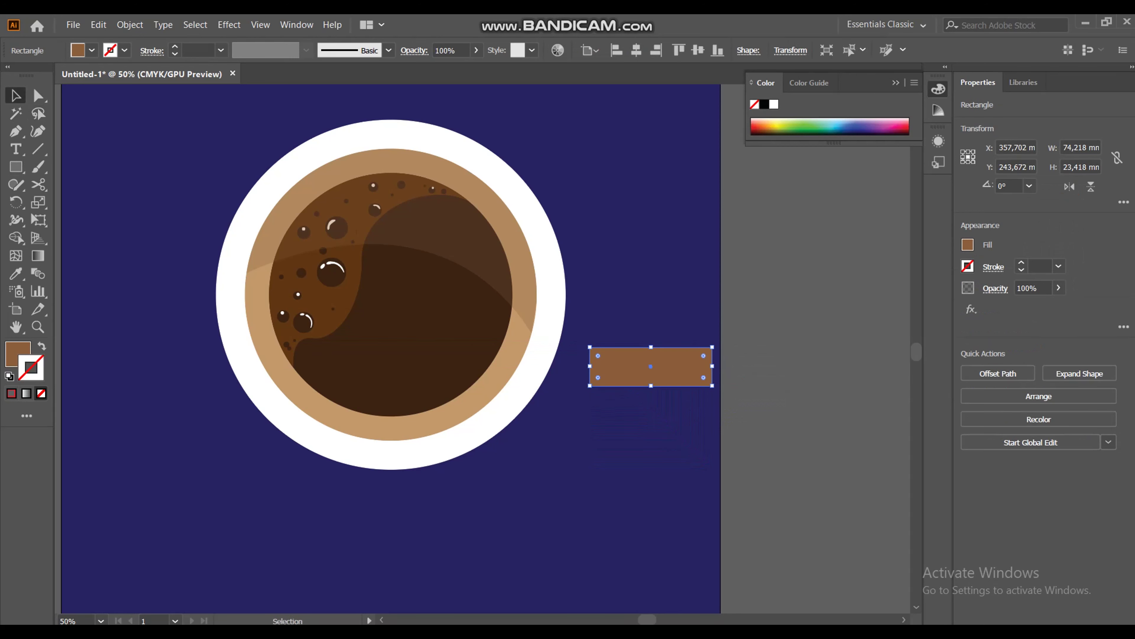
key(shift+x)
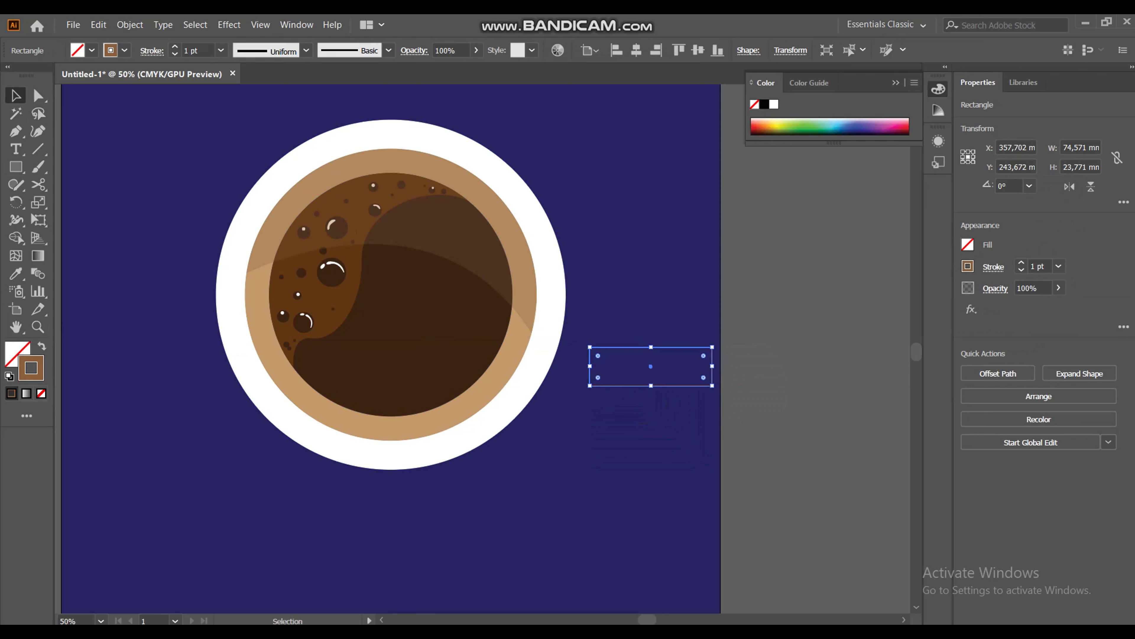
click(968, 244)
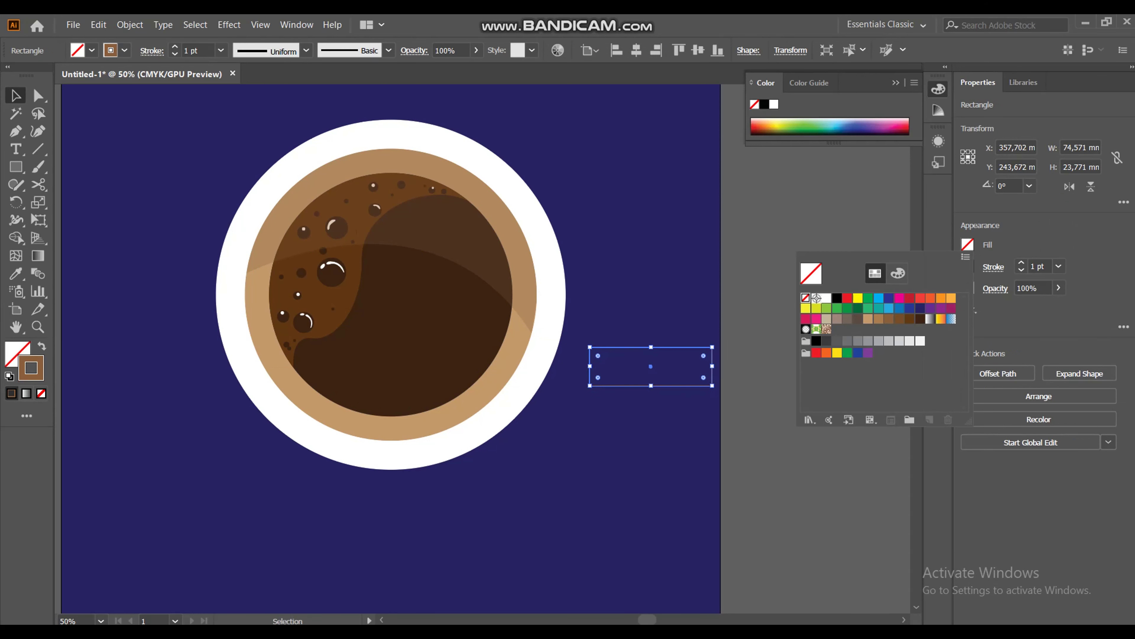
click(825, 298)
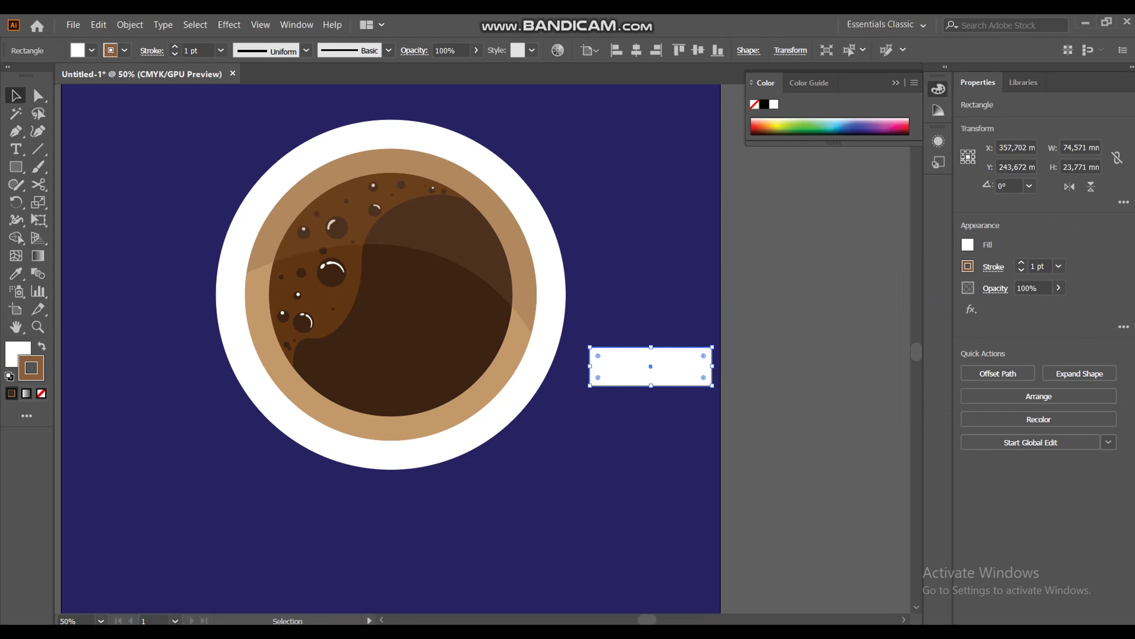
click(968, 266)
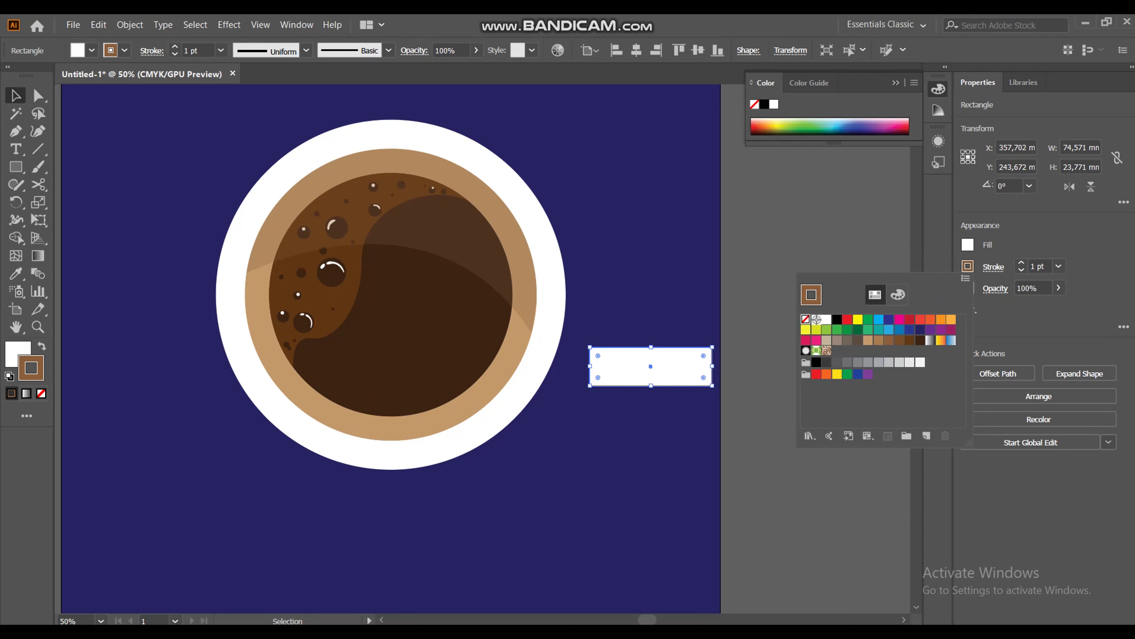
click(826, 319)
key(Escape)
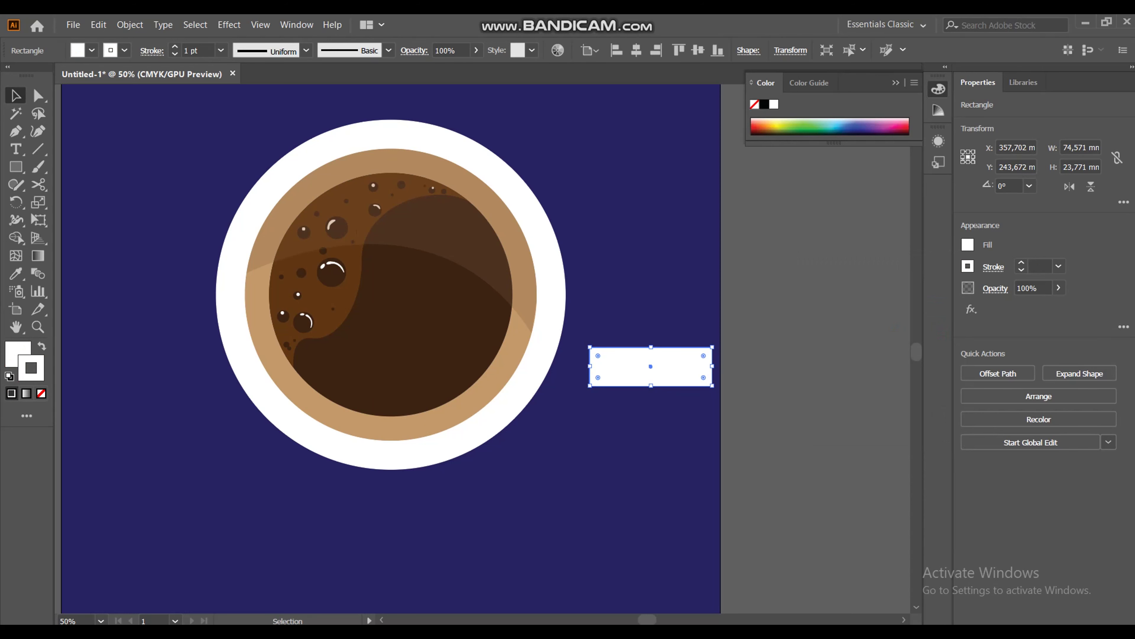
Step: Round the rectangle's right end, tilt it about 22.5°, and attach it to the rim
key(shift)
drag(703, 377, 688, 377)
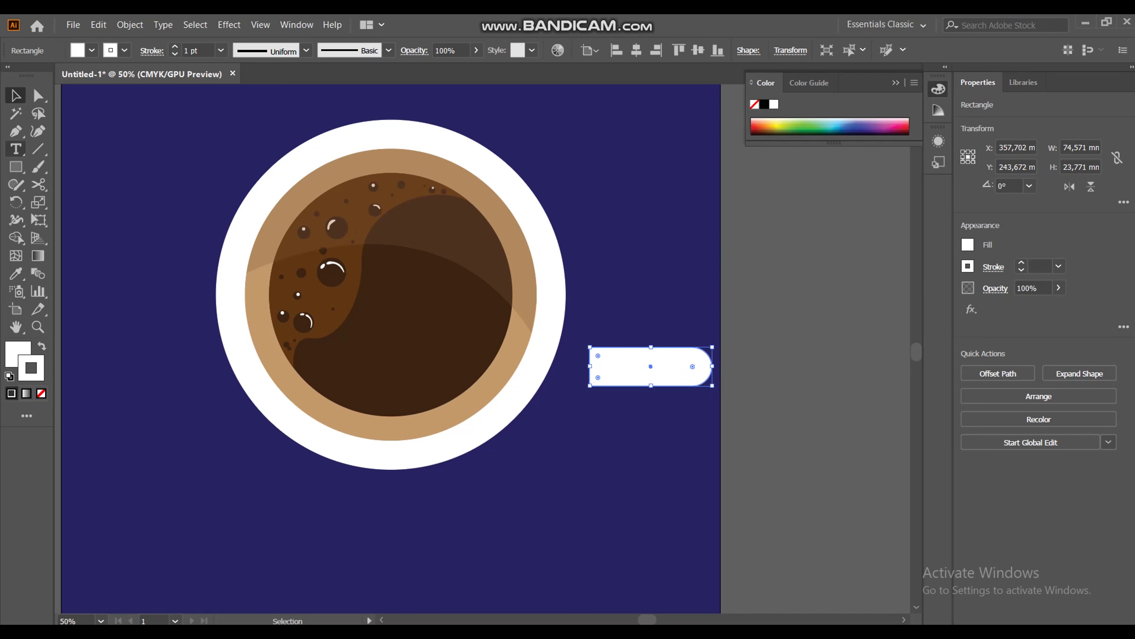
drag(716, 388, 705, 412)
drag(666, 364, 622, 383)
click(670, 447)
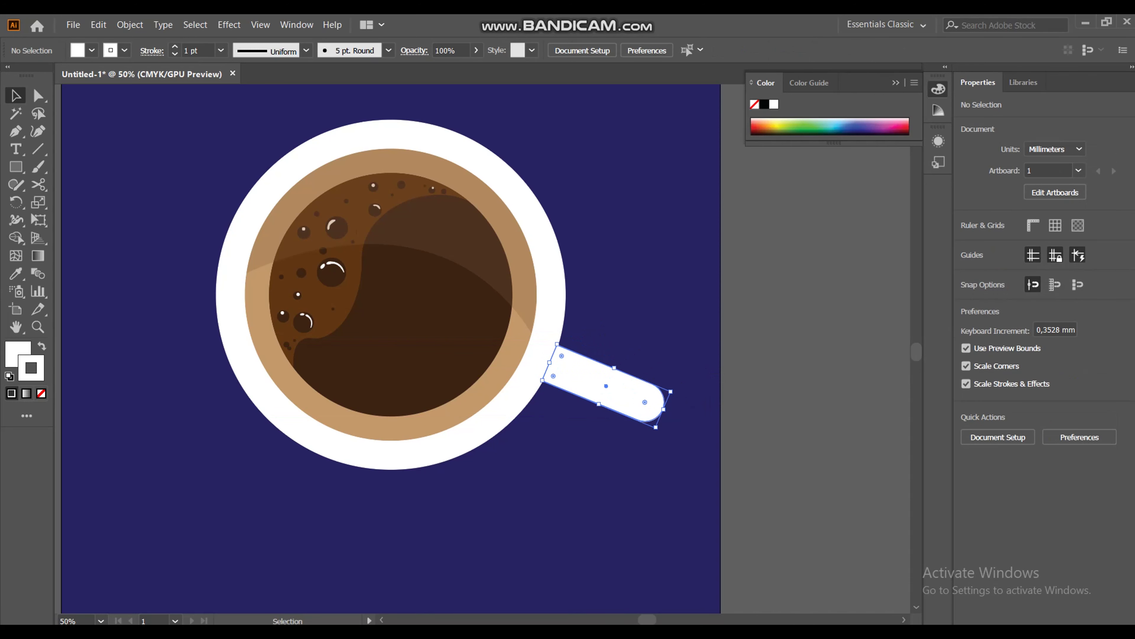
Step: Select the white handle and the cup, group them with Ctrl+G, then deselect
click(606, 386)
shift+click(552, 331)
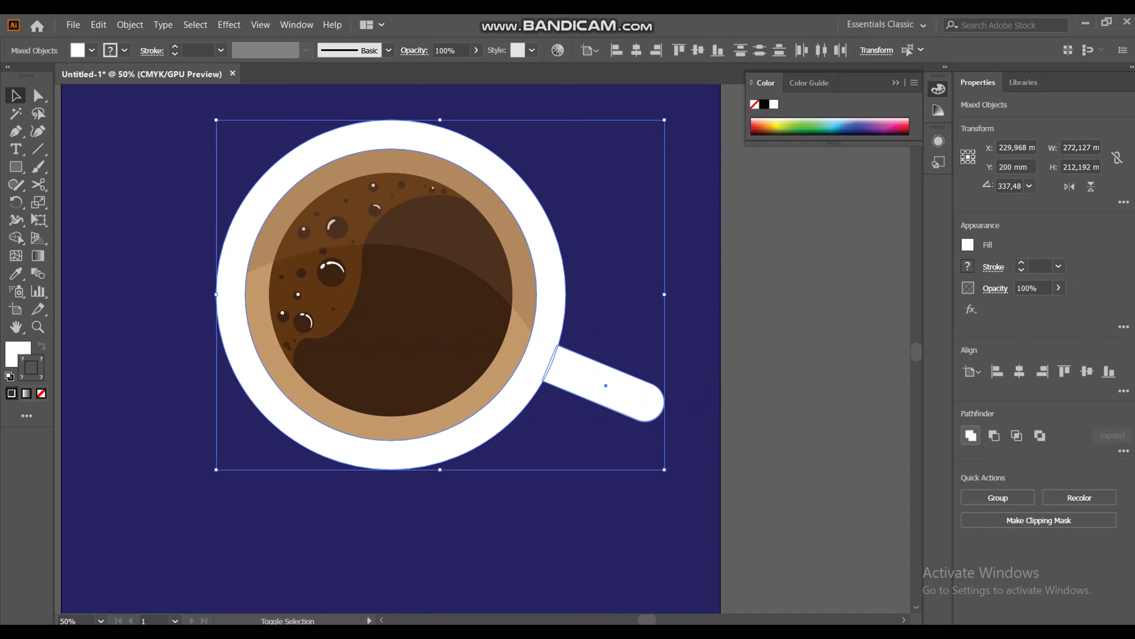
key(ctrl+g)
key(ctrl+shift+a)
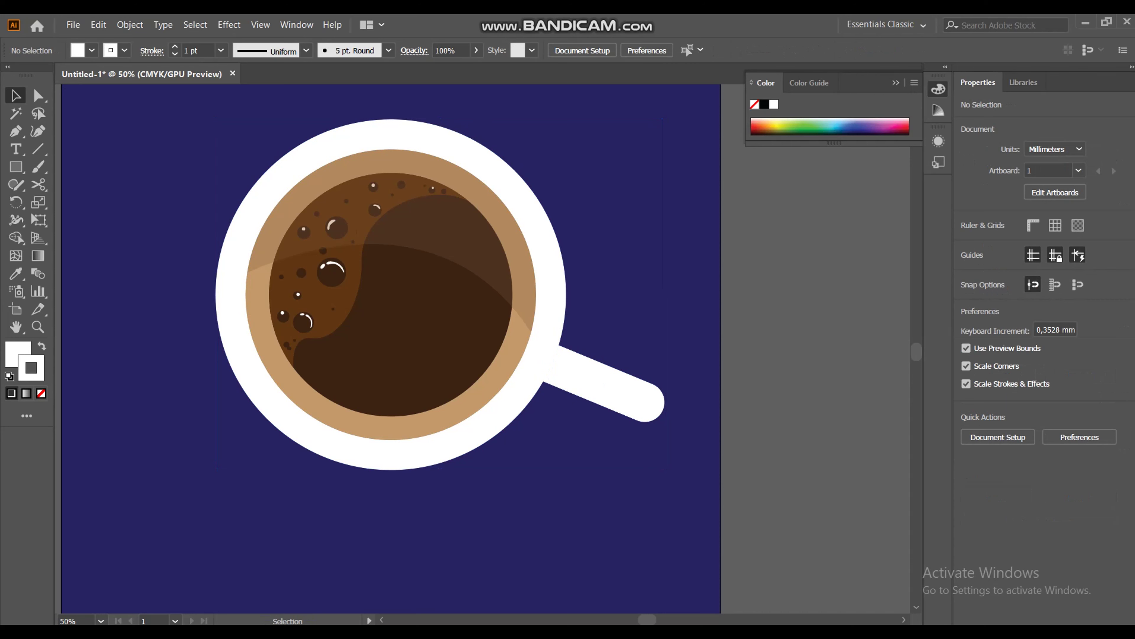
Step: Zoom out to see the whole artboard, then zoom back in on the grouped cup
key(z)
key(ctrl+minus)
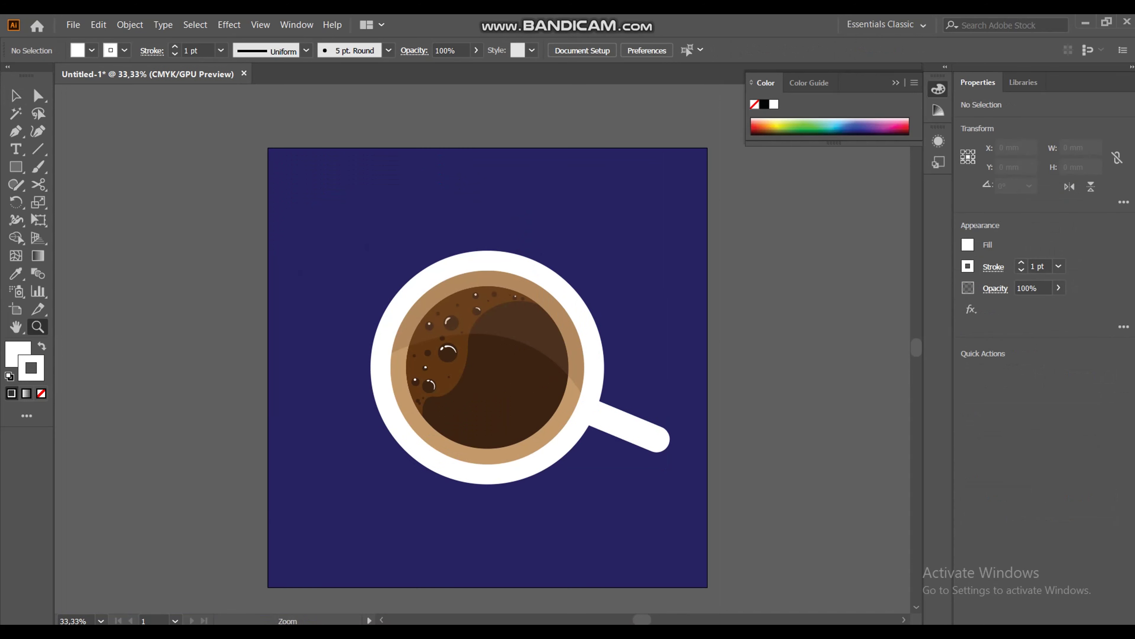
click(650, 374)
key(v)
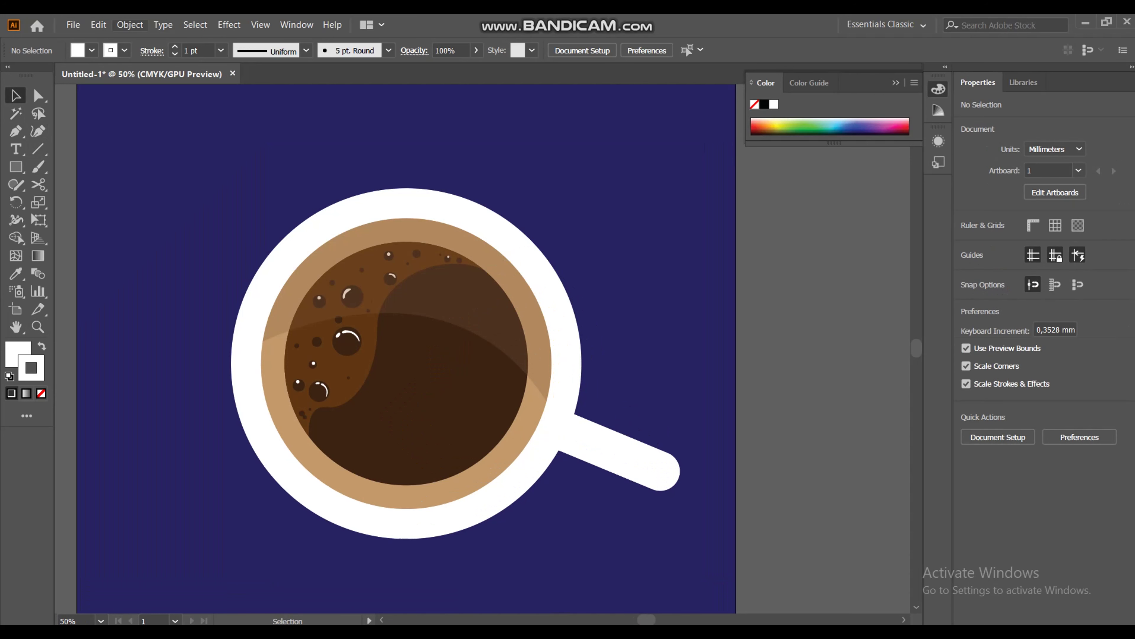
click(130, 24)
Step: Unlock all objects, fill the navy background rectangle with magenta, and deselect it
click(148, 131)
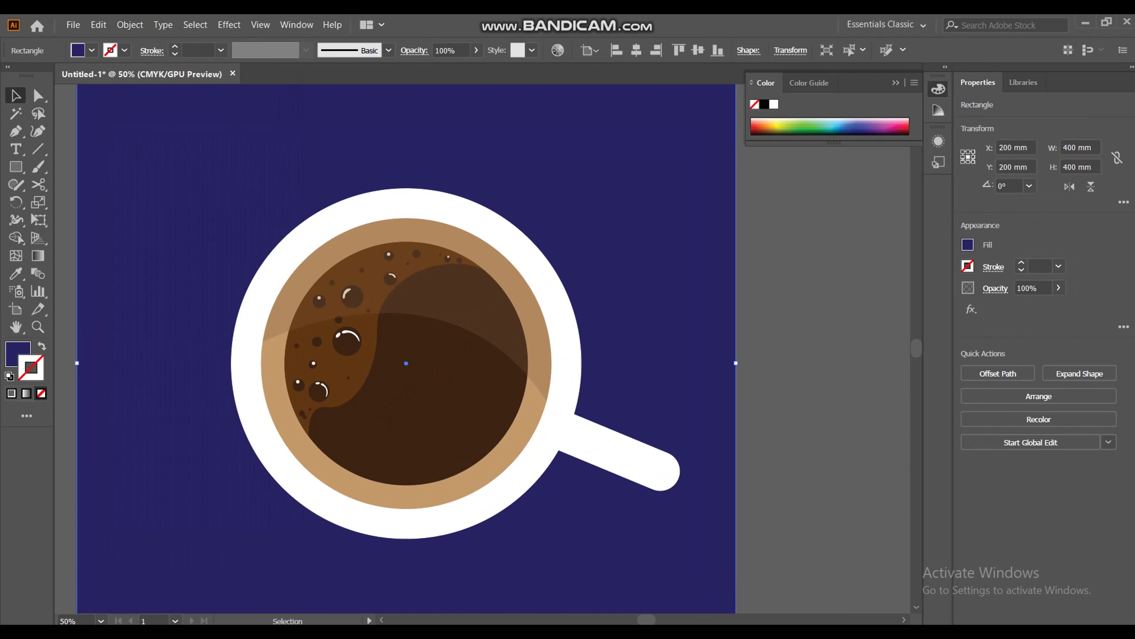
click(968, 244)
click(951, 308)
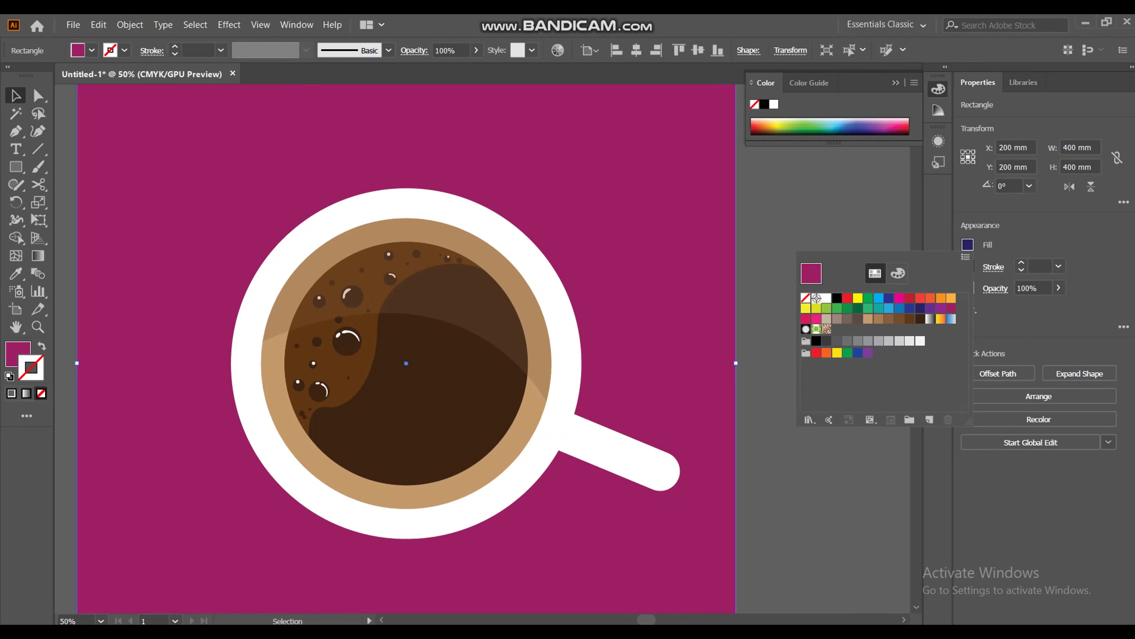
key(Escape)
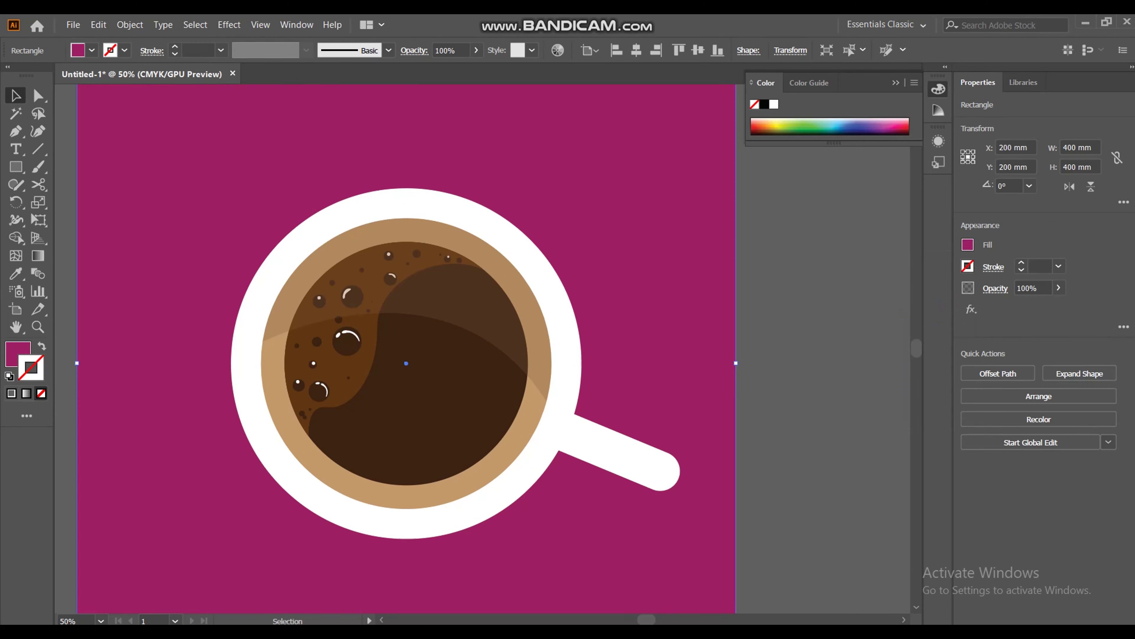
key(ctrl+shift+a)
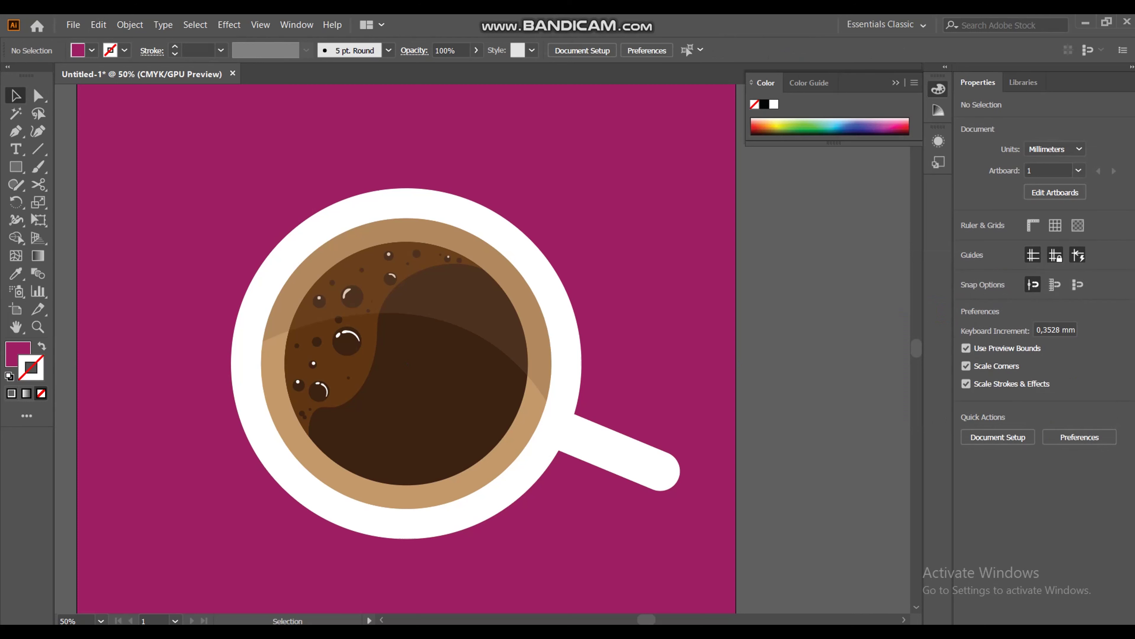